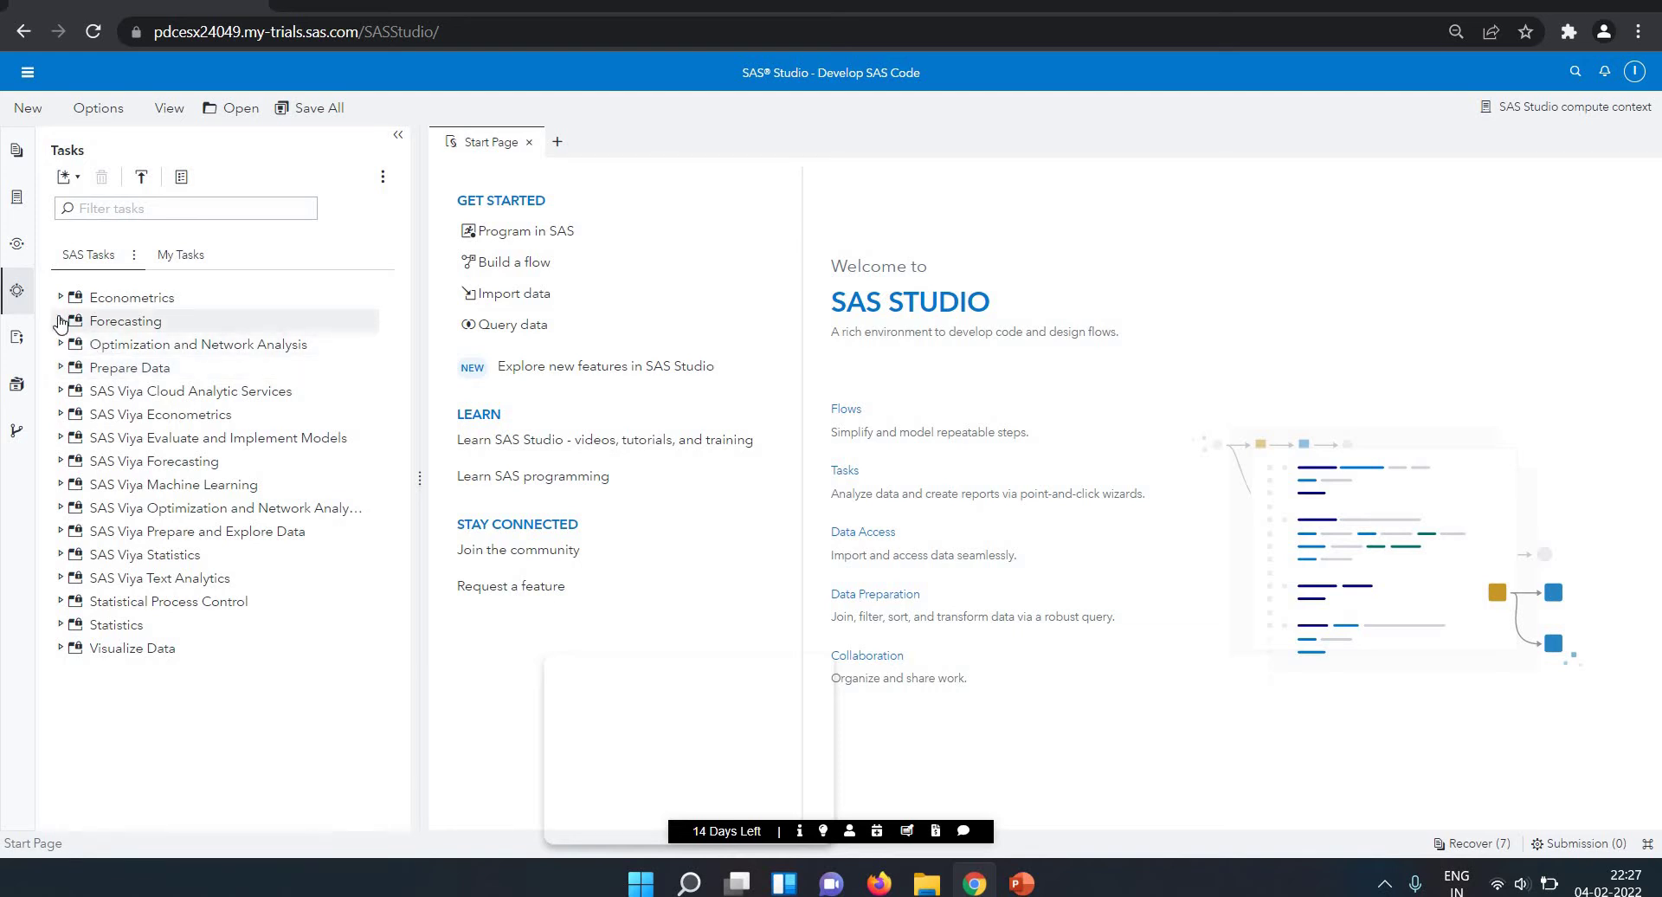
Step: Open the Time Series Exploration task from the Forecasting group, keeping SASHELP.PRICEDATA as its input table
left_click(61, 321)
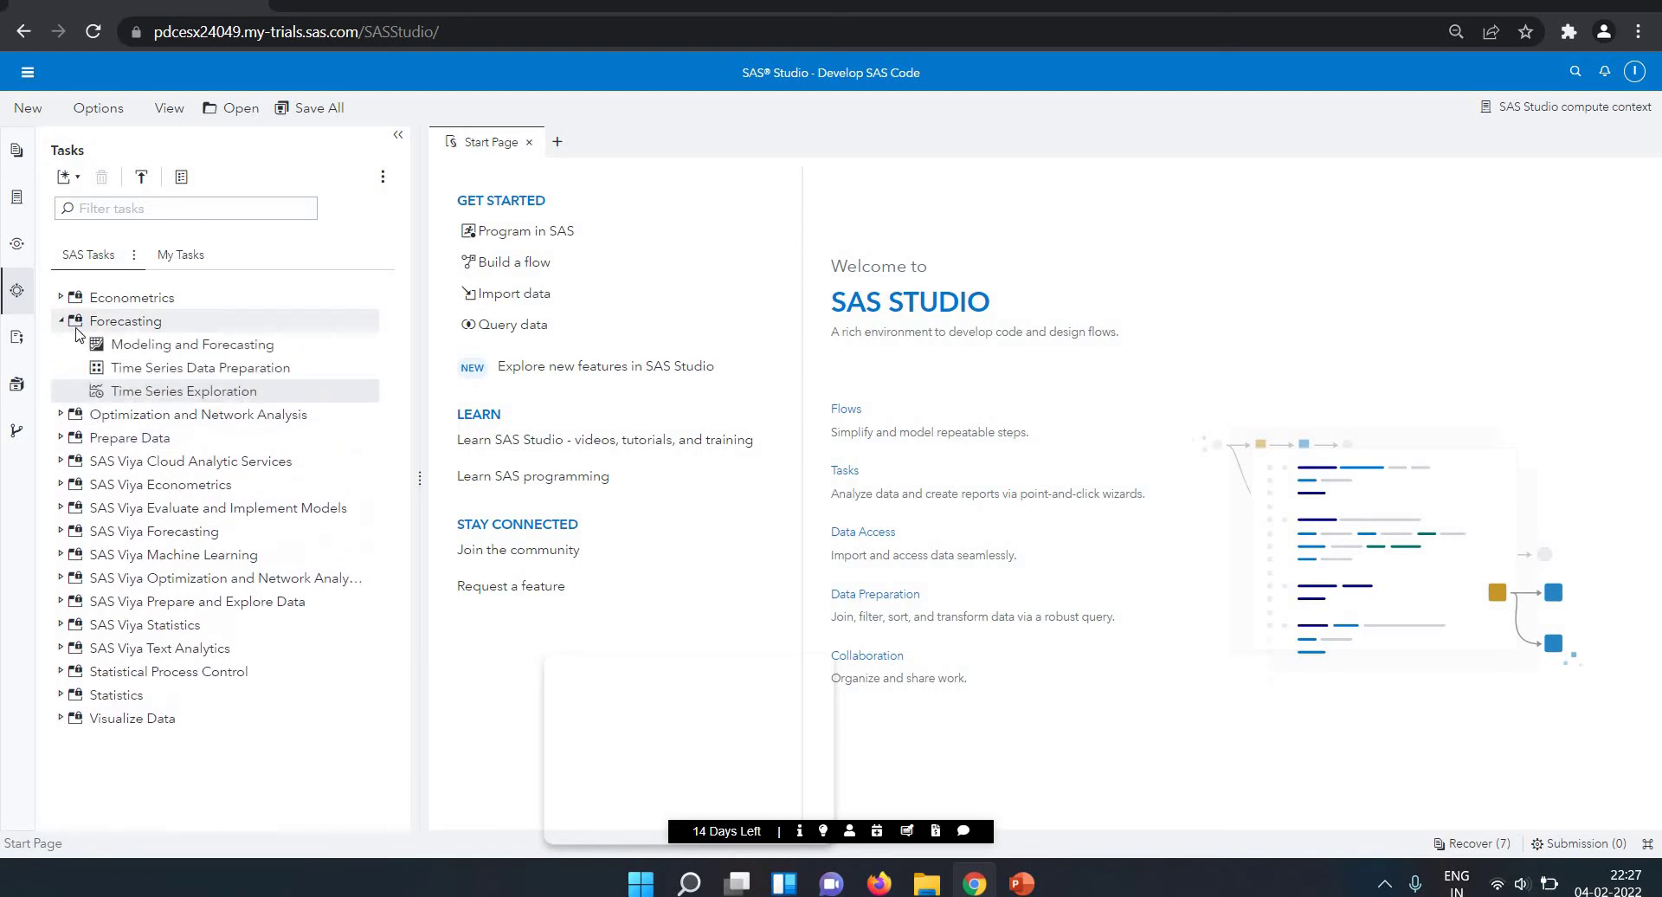
double_click(156, 392)
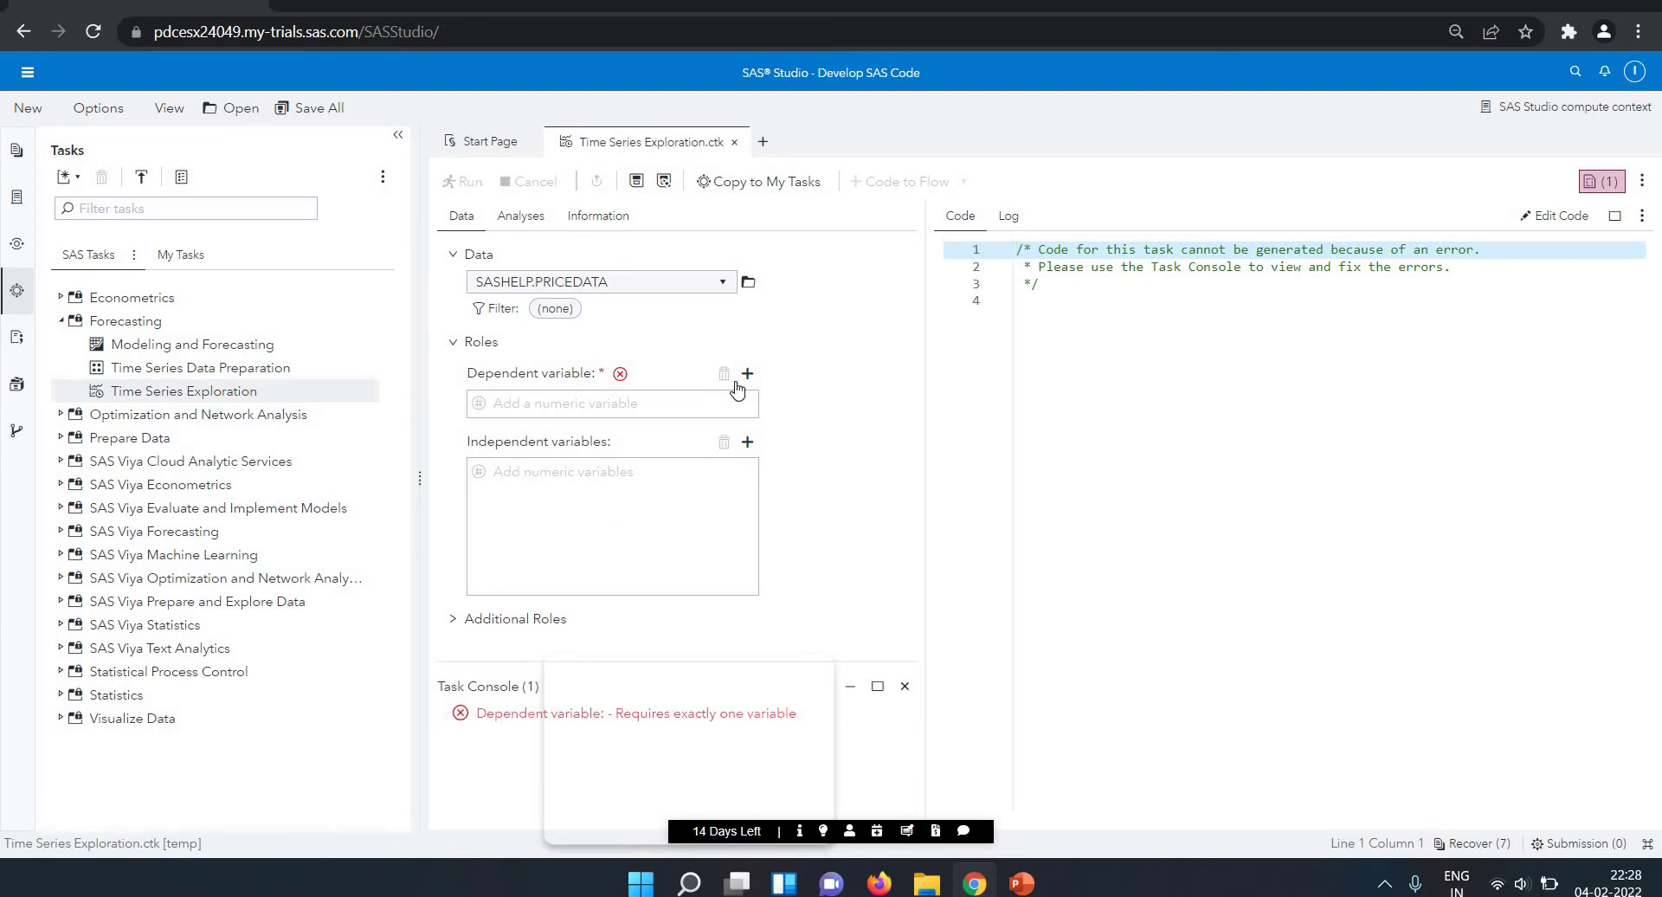
left_click(748, 282)
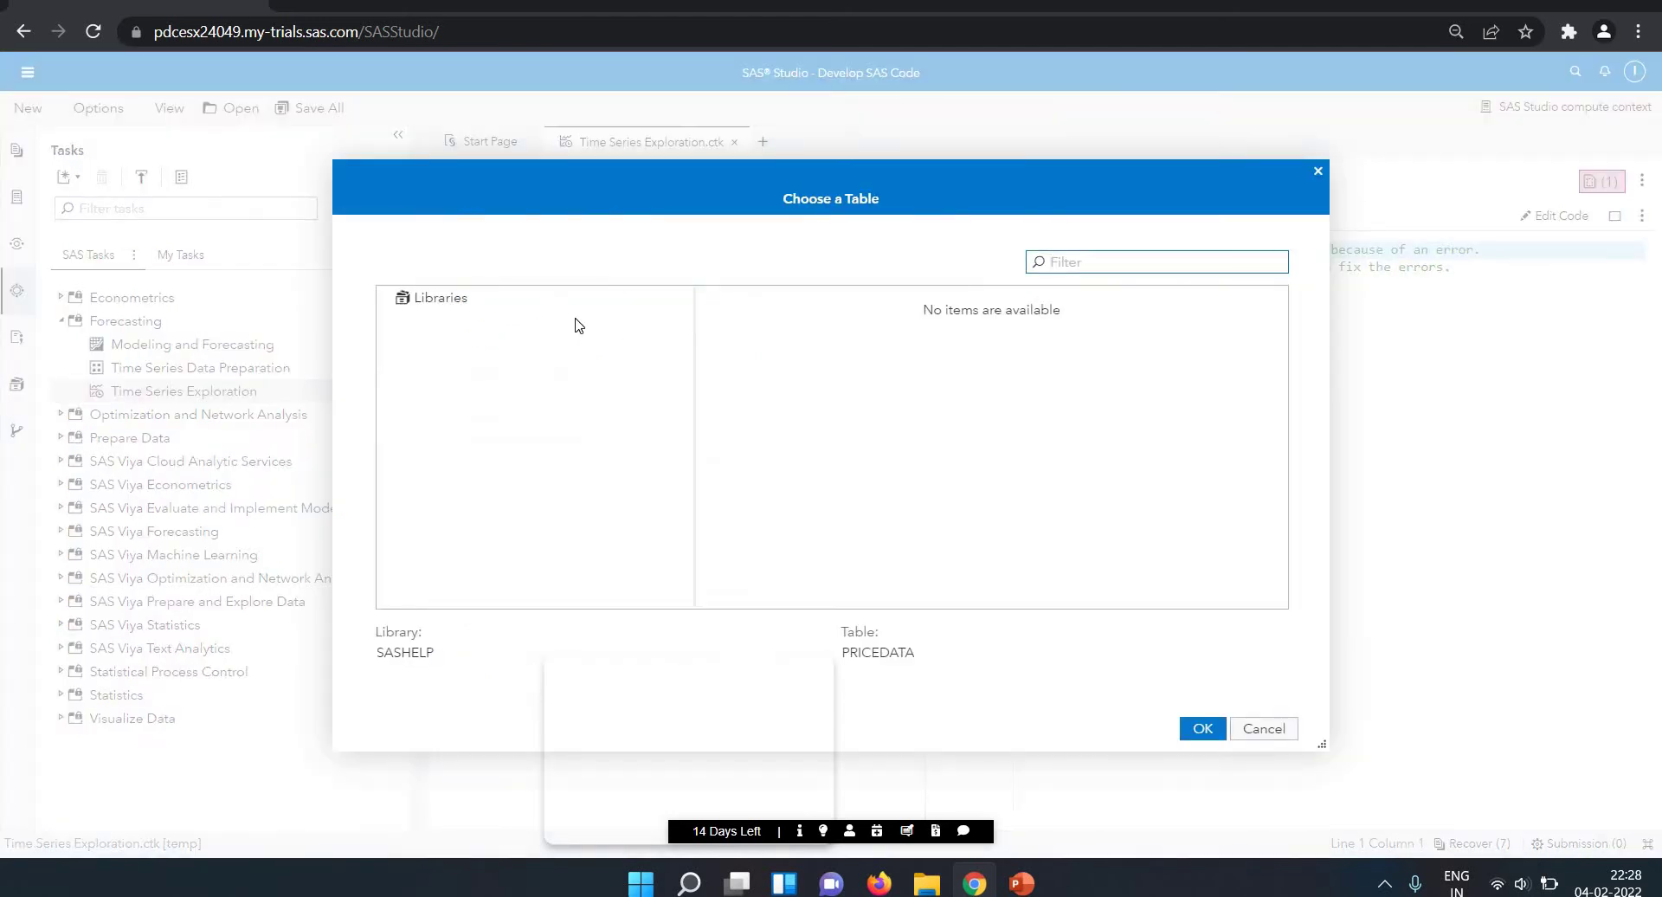
left_click(1266, 731)
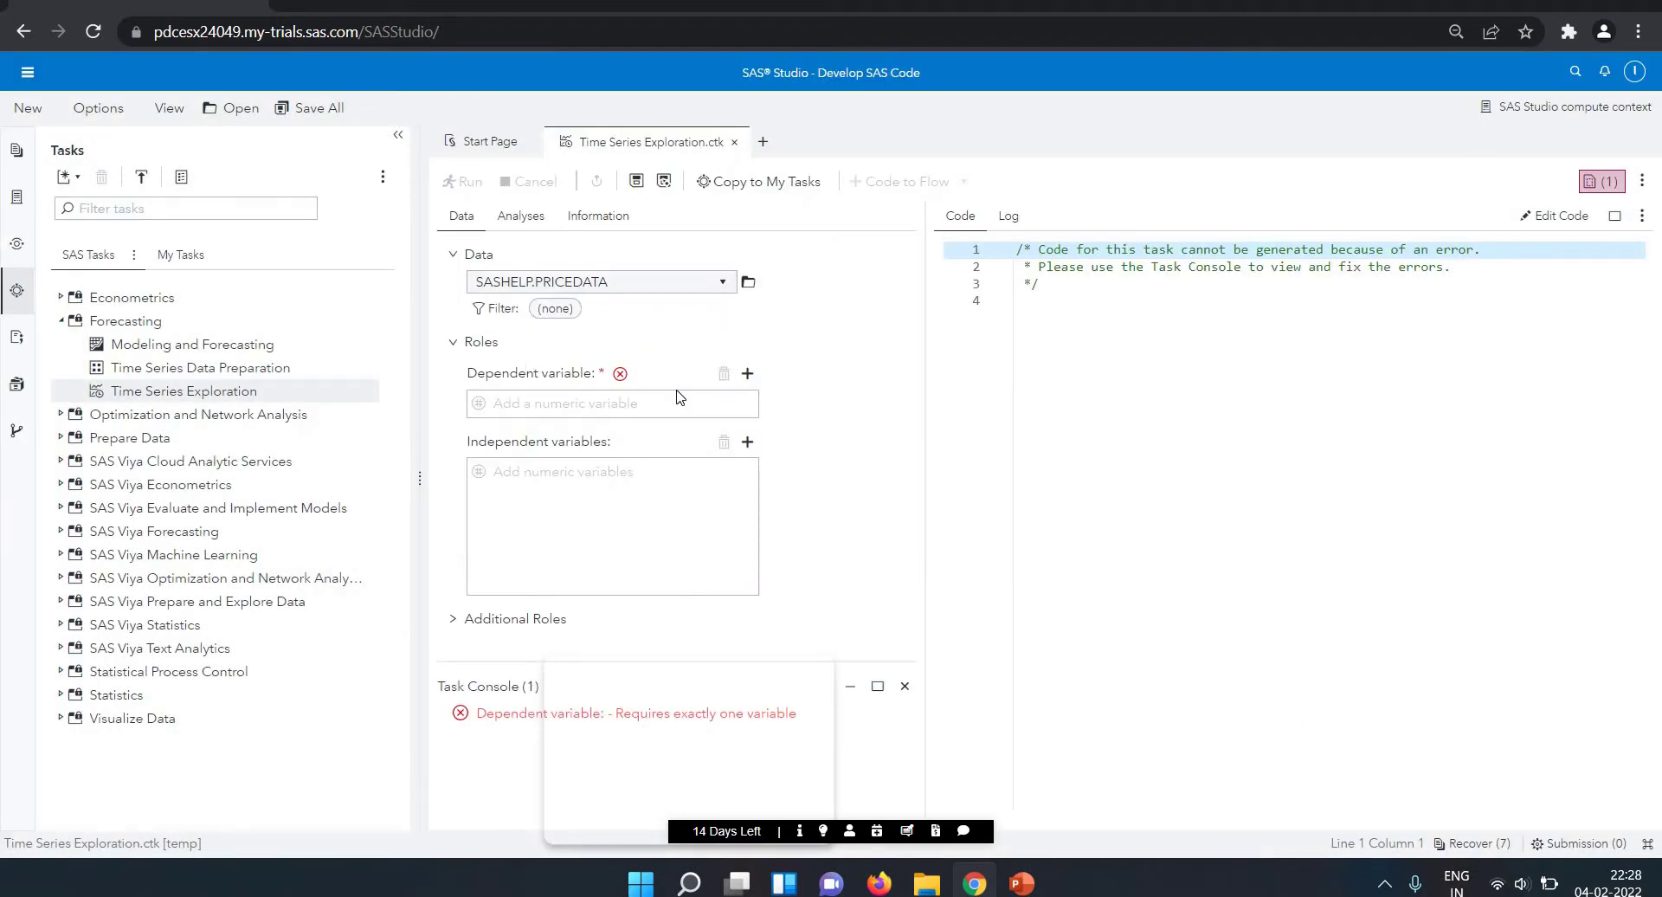
Step: Assign the sale column as the task's dependent variable
left_click(747, 374)
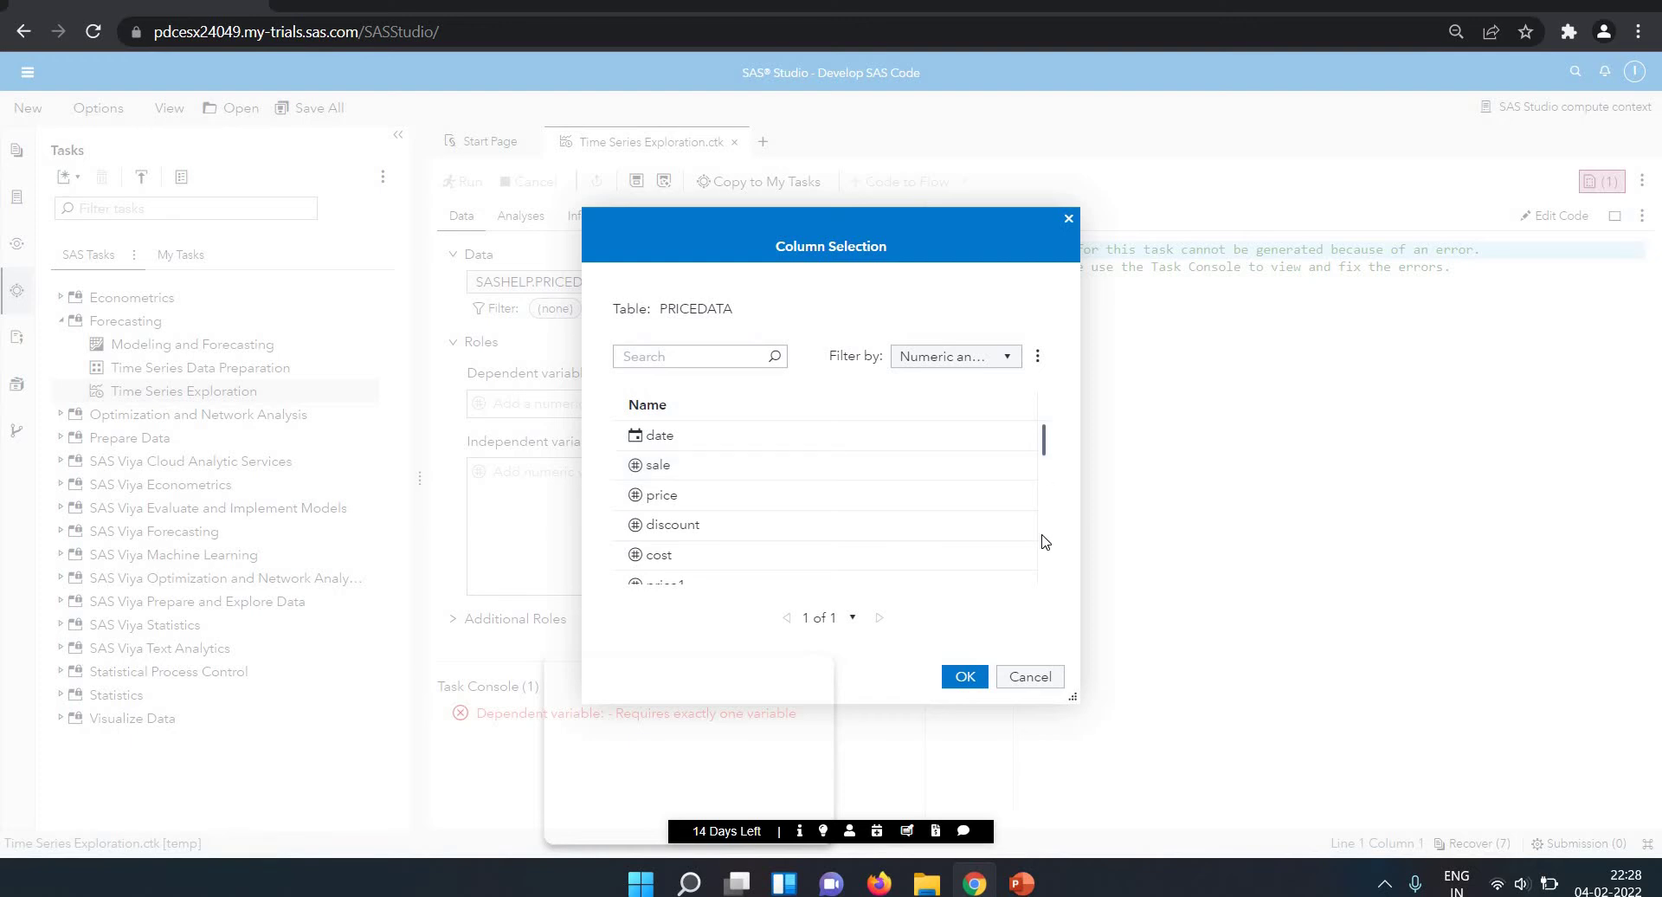
scroll(1042, 554, "down", 7)
scroll(734, 452, "up", 7)
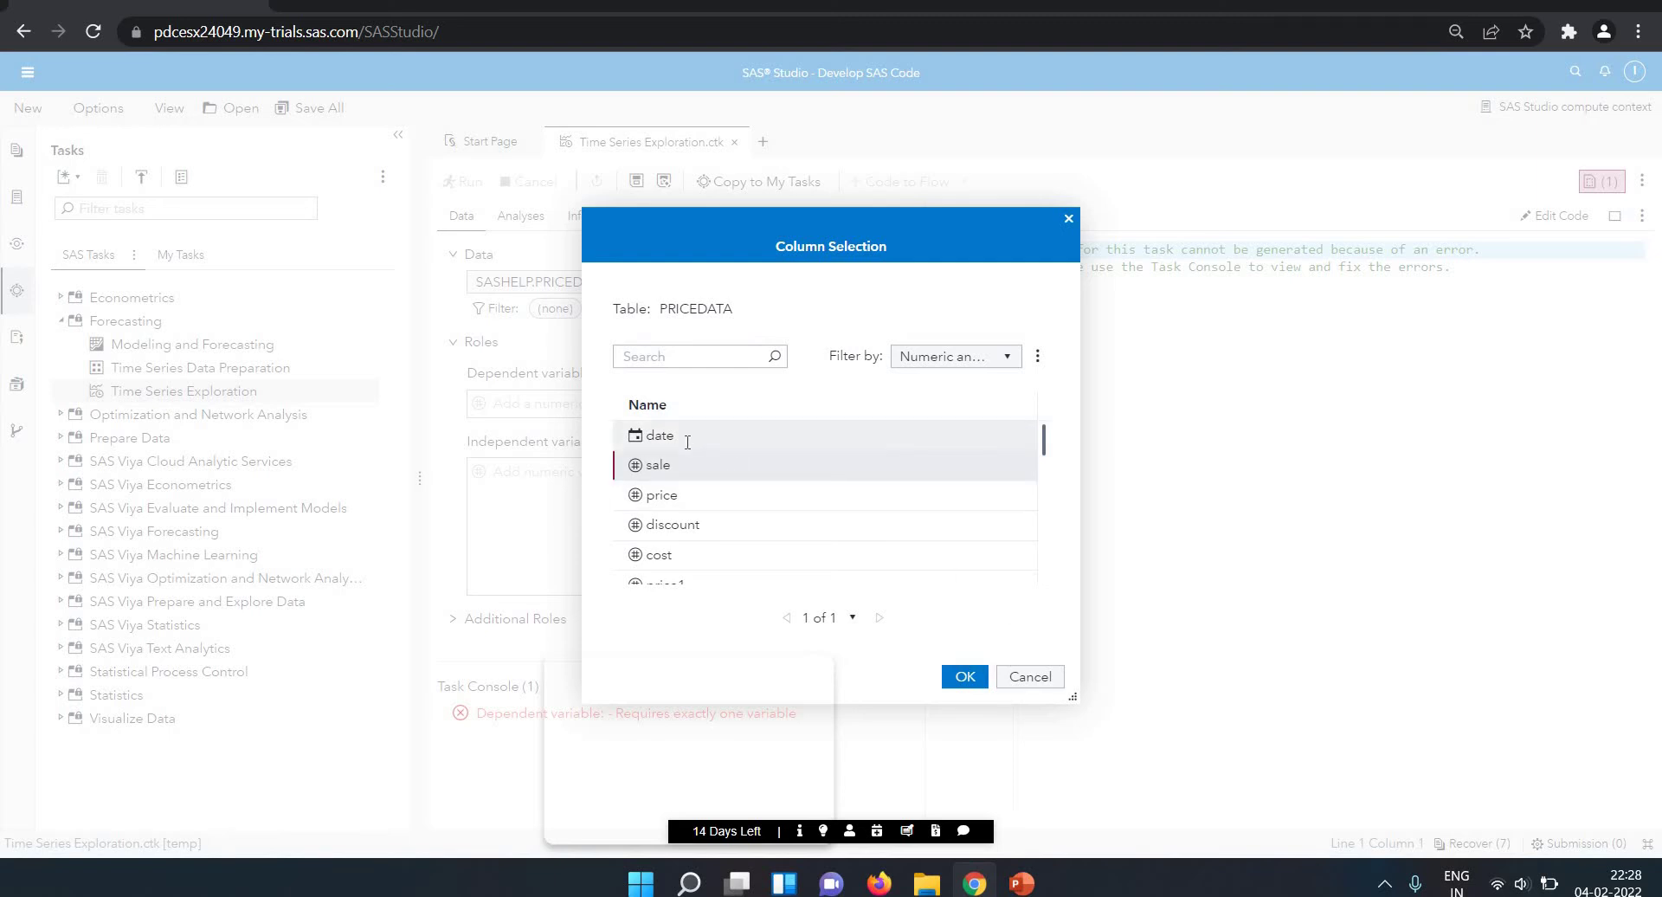
left_click(965, 676)
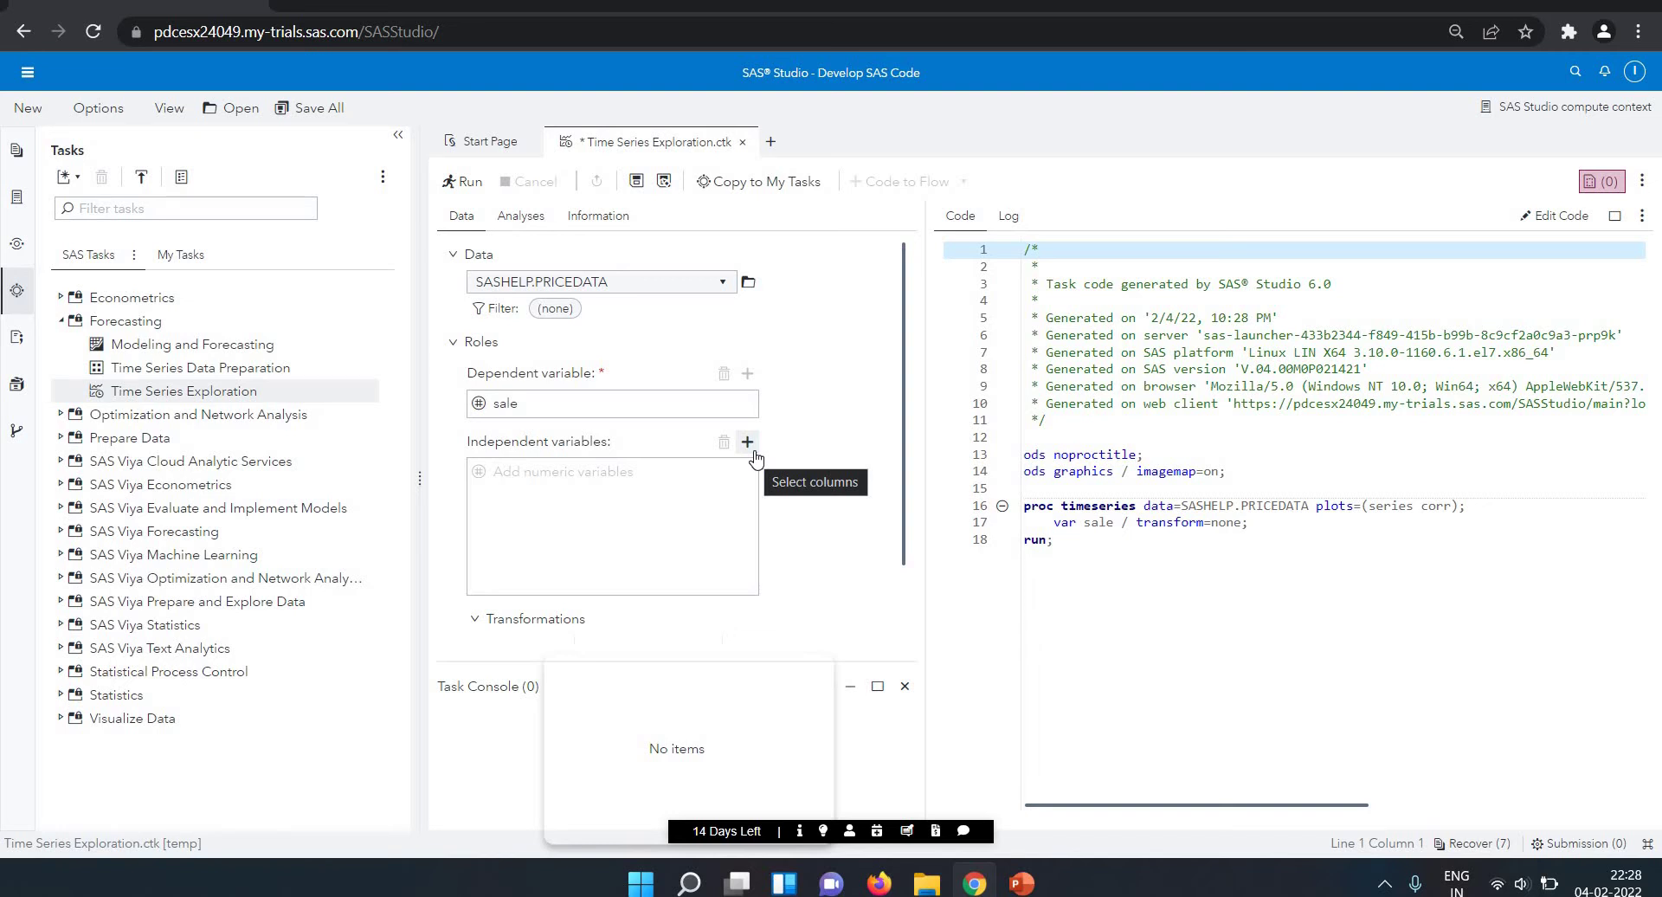
Step: Expand the Transformations settings to show the options for the sale variable
scroll(699, 381, "down", 1)
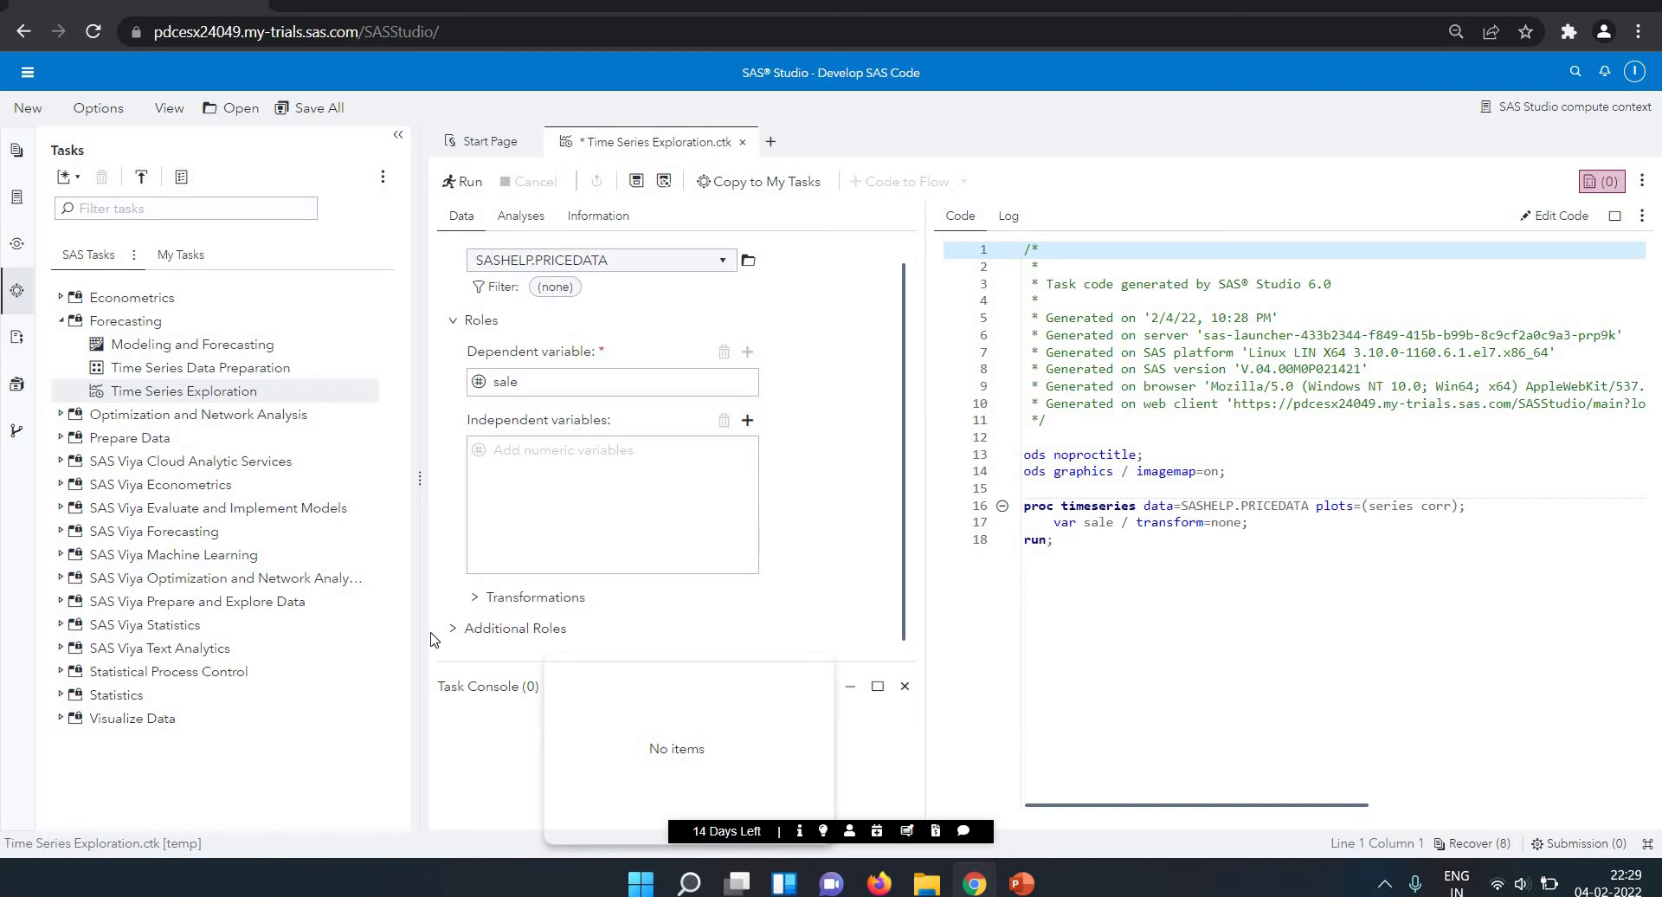
left_click(475, 599)
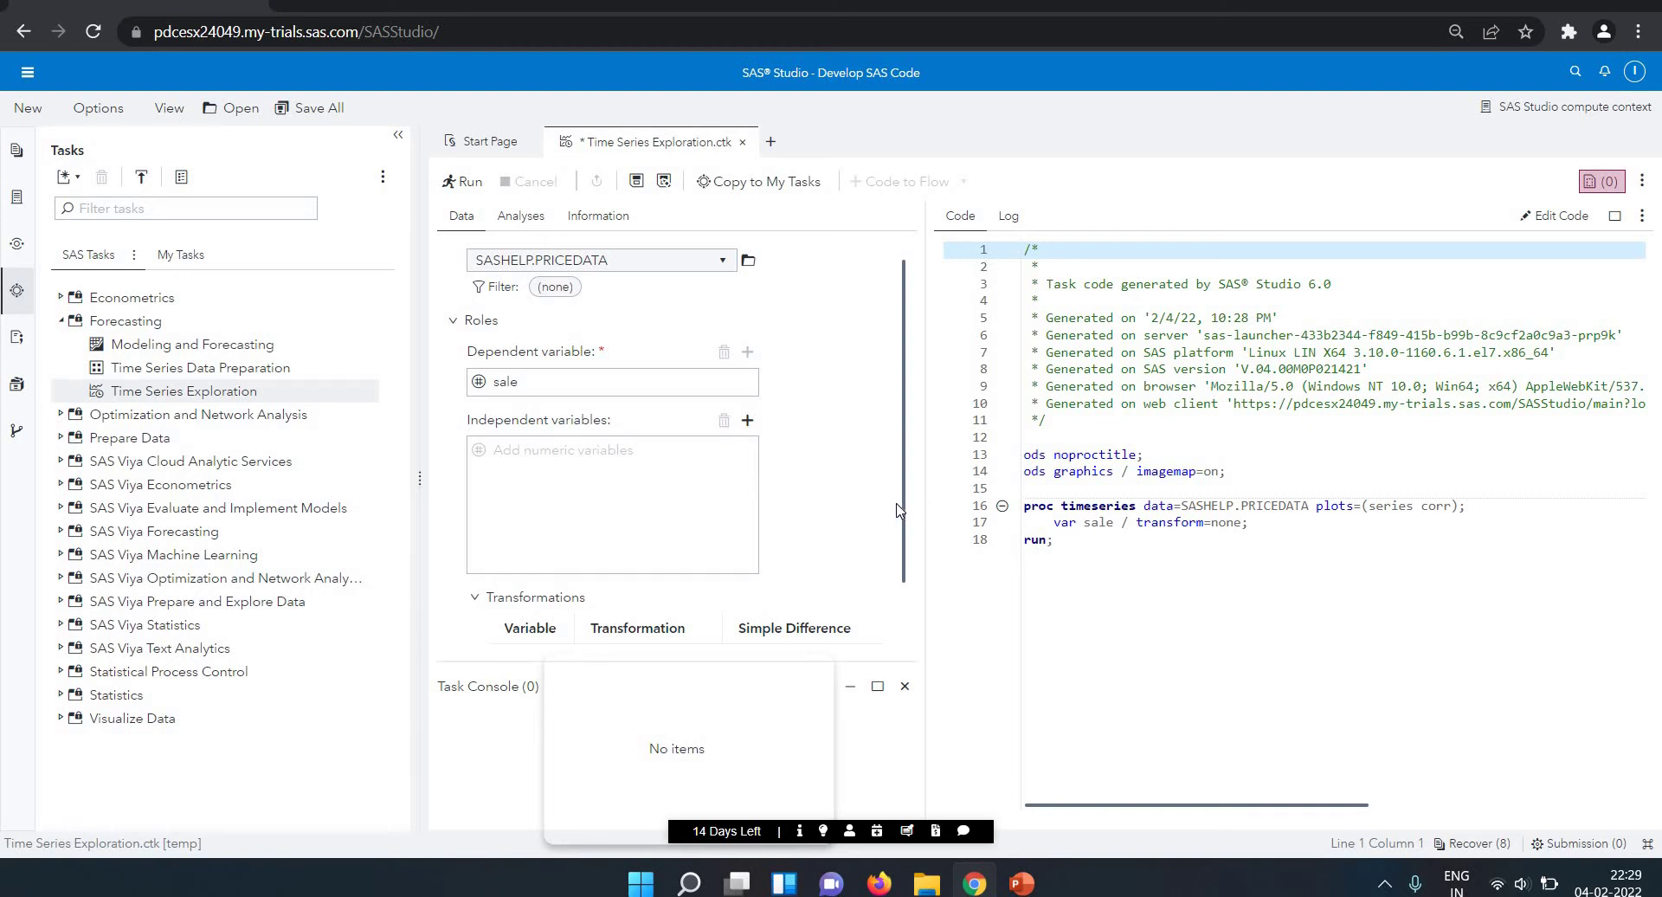
scroll(912, 629, "down", 2)
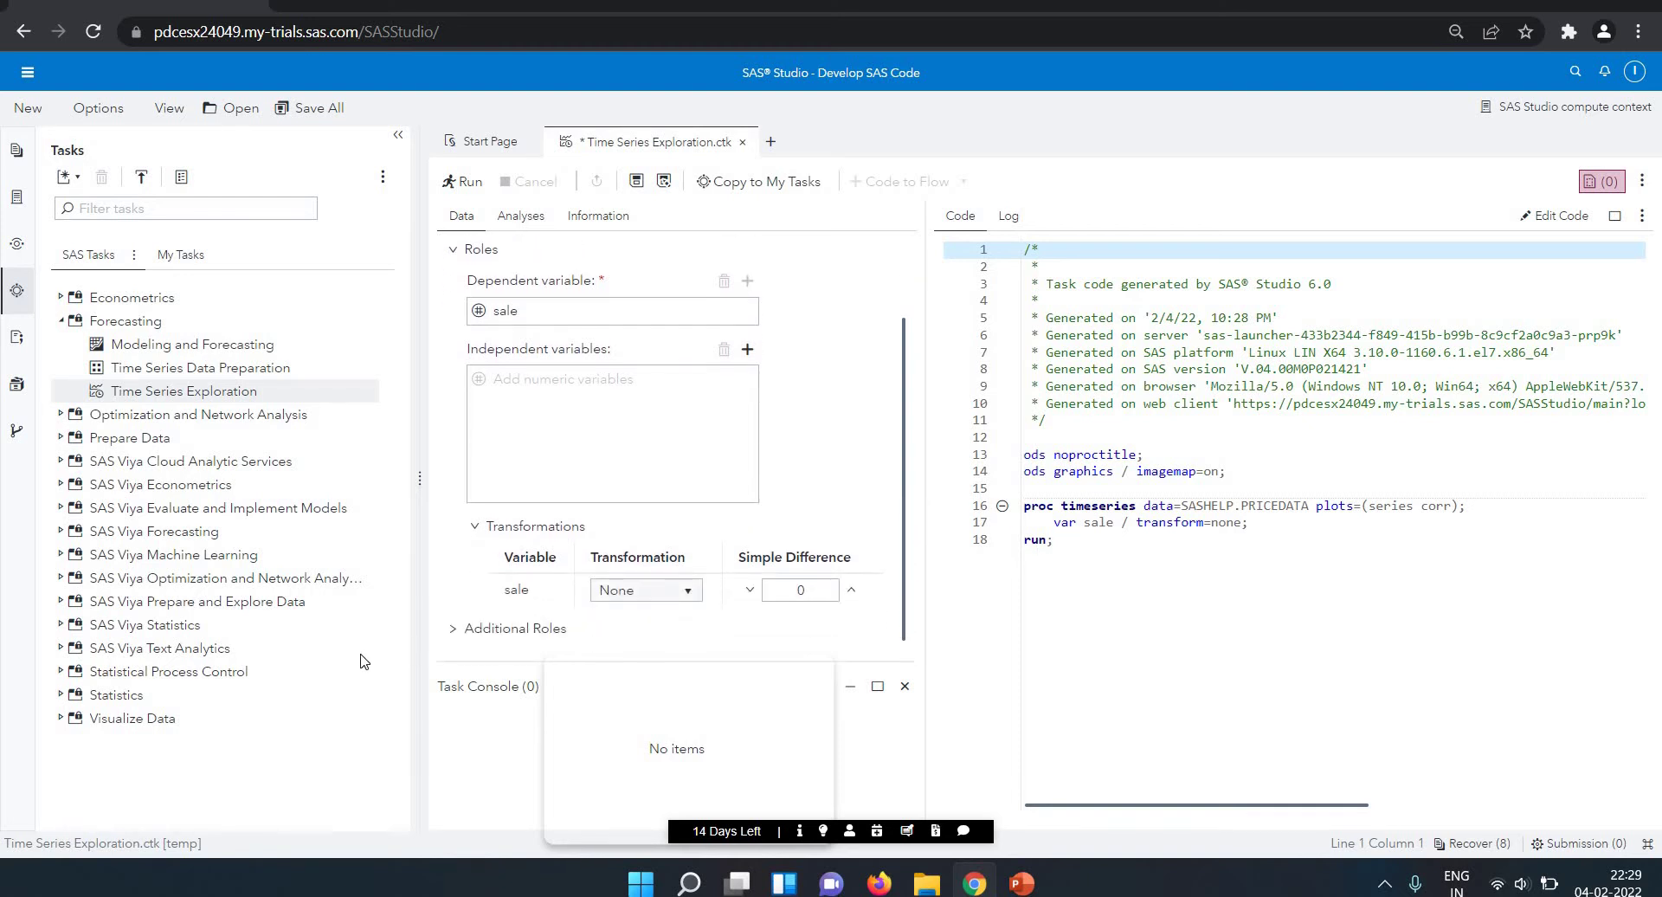
Step: Expand the additional roles and assign the date column as the Time ID
left_click(447, 639)
scroll(915, 550, "down", 4)
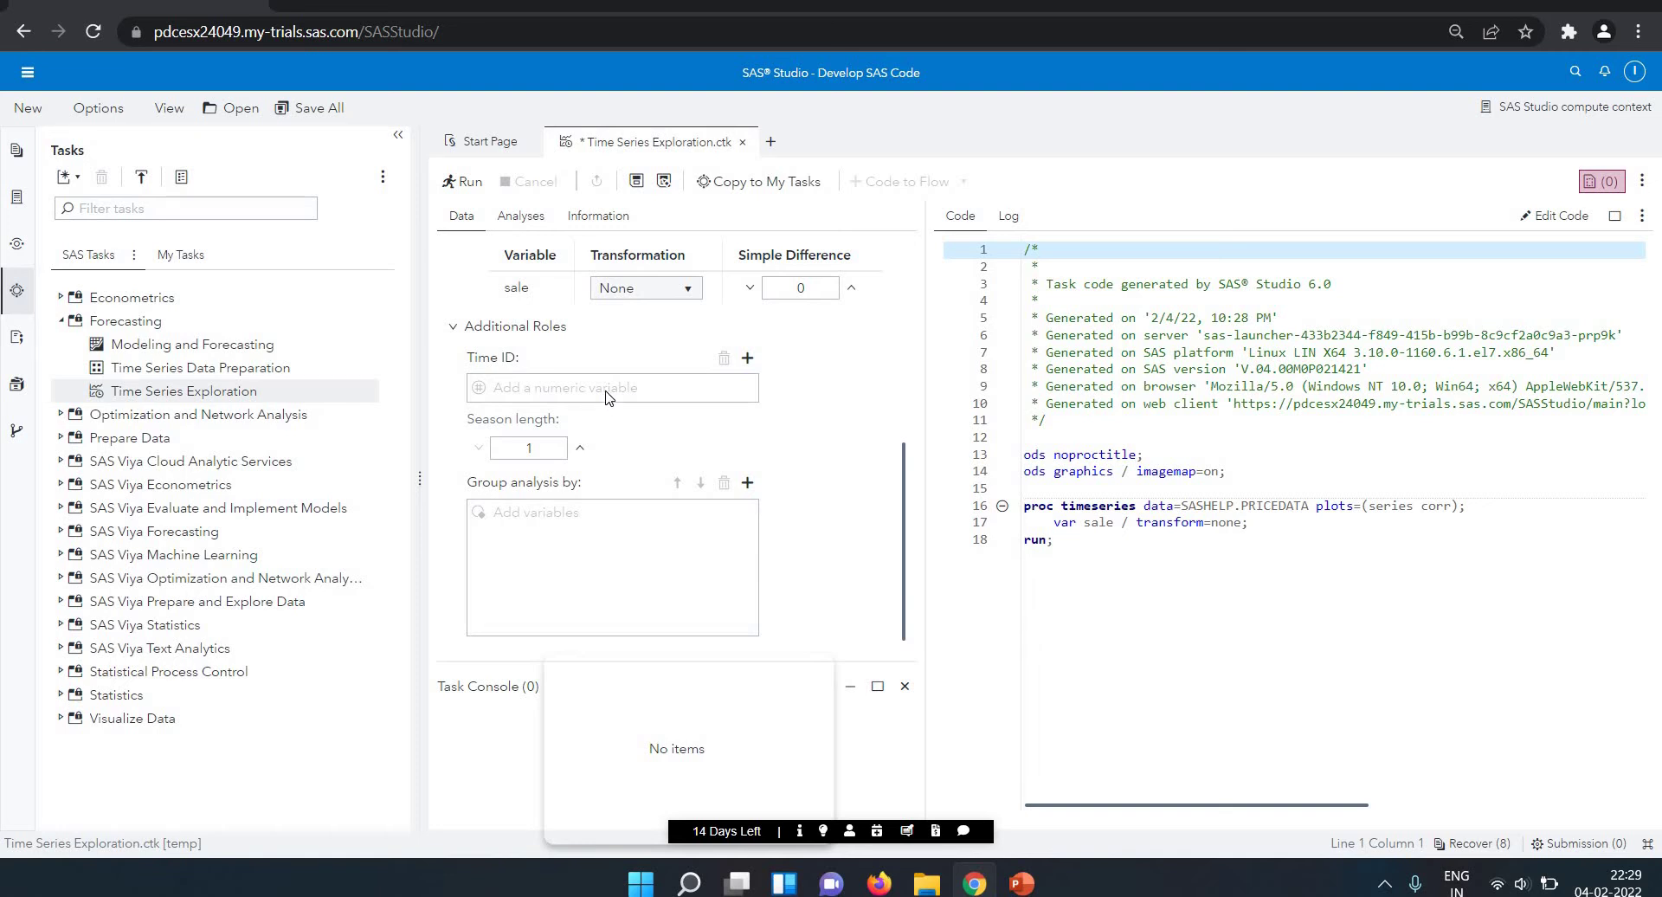
left_click(653, 396)
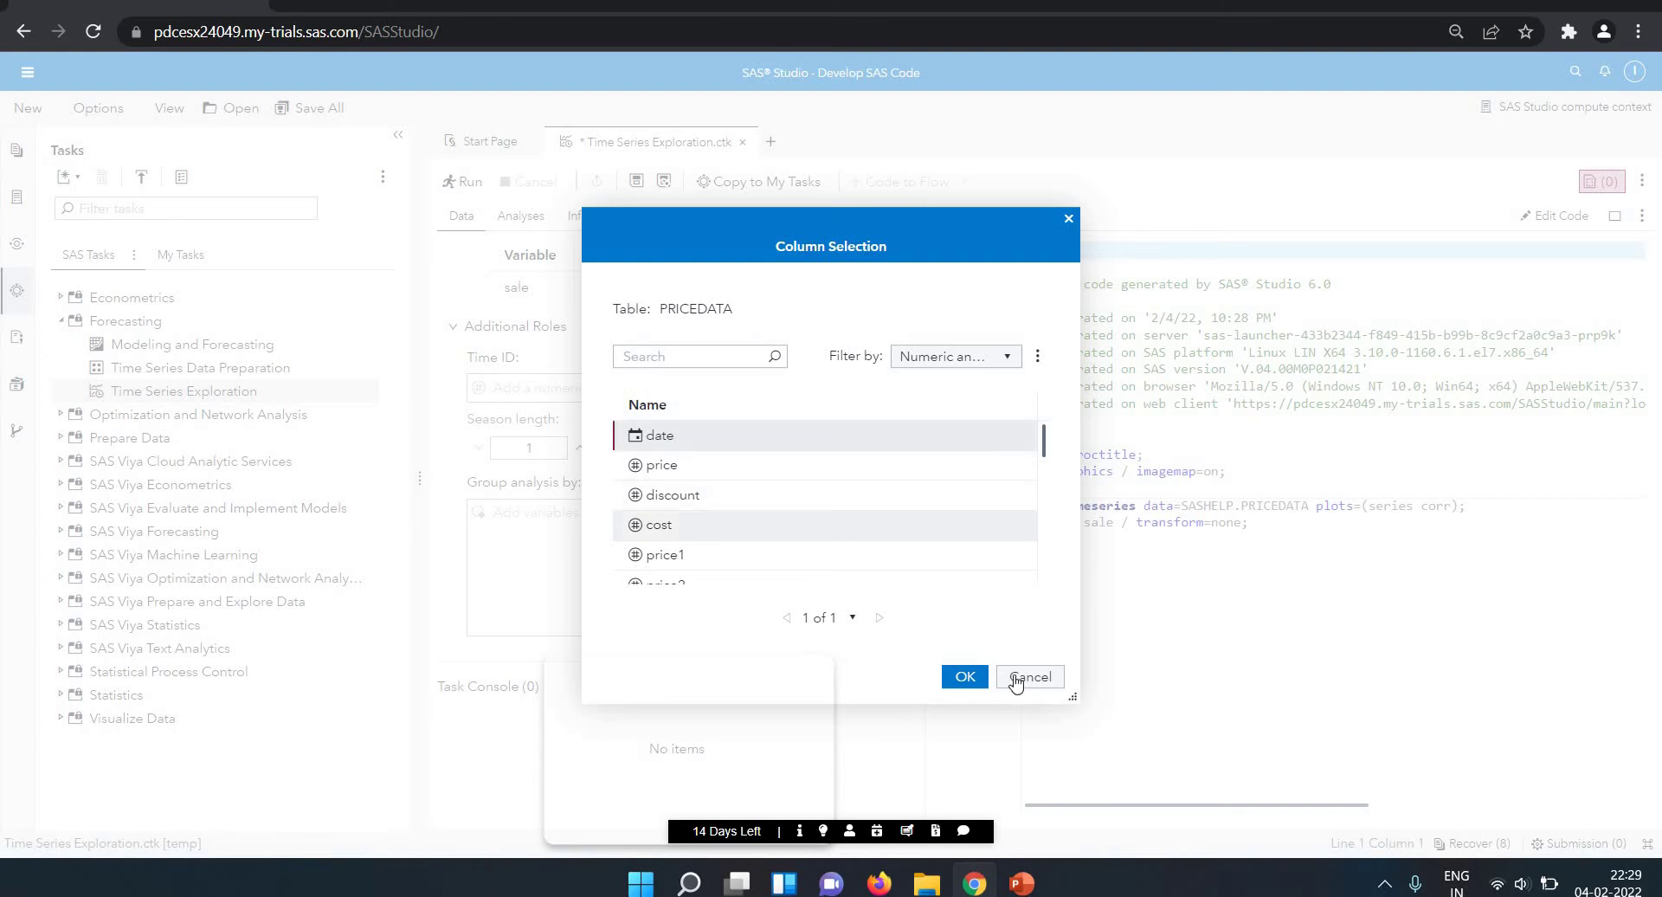
left_click(964, 677)
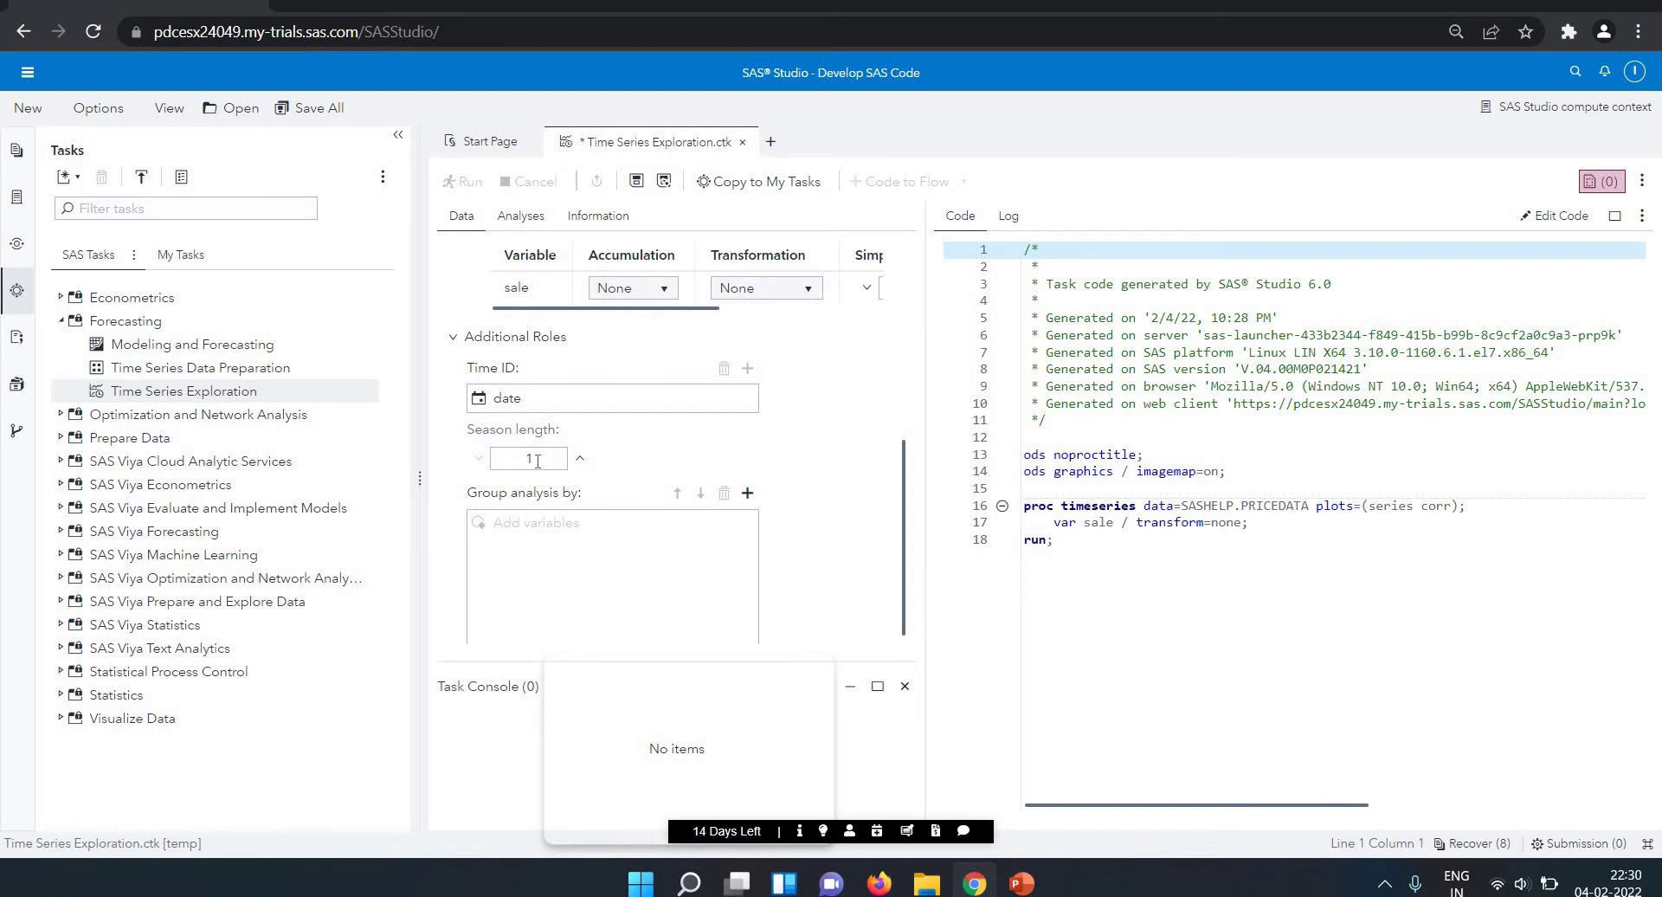
left_click(536, 460)
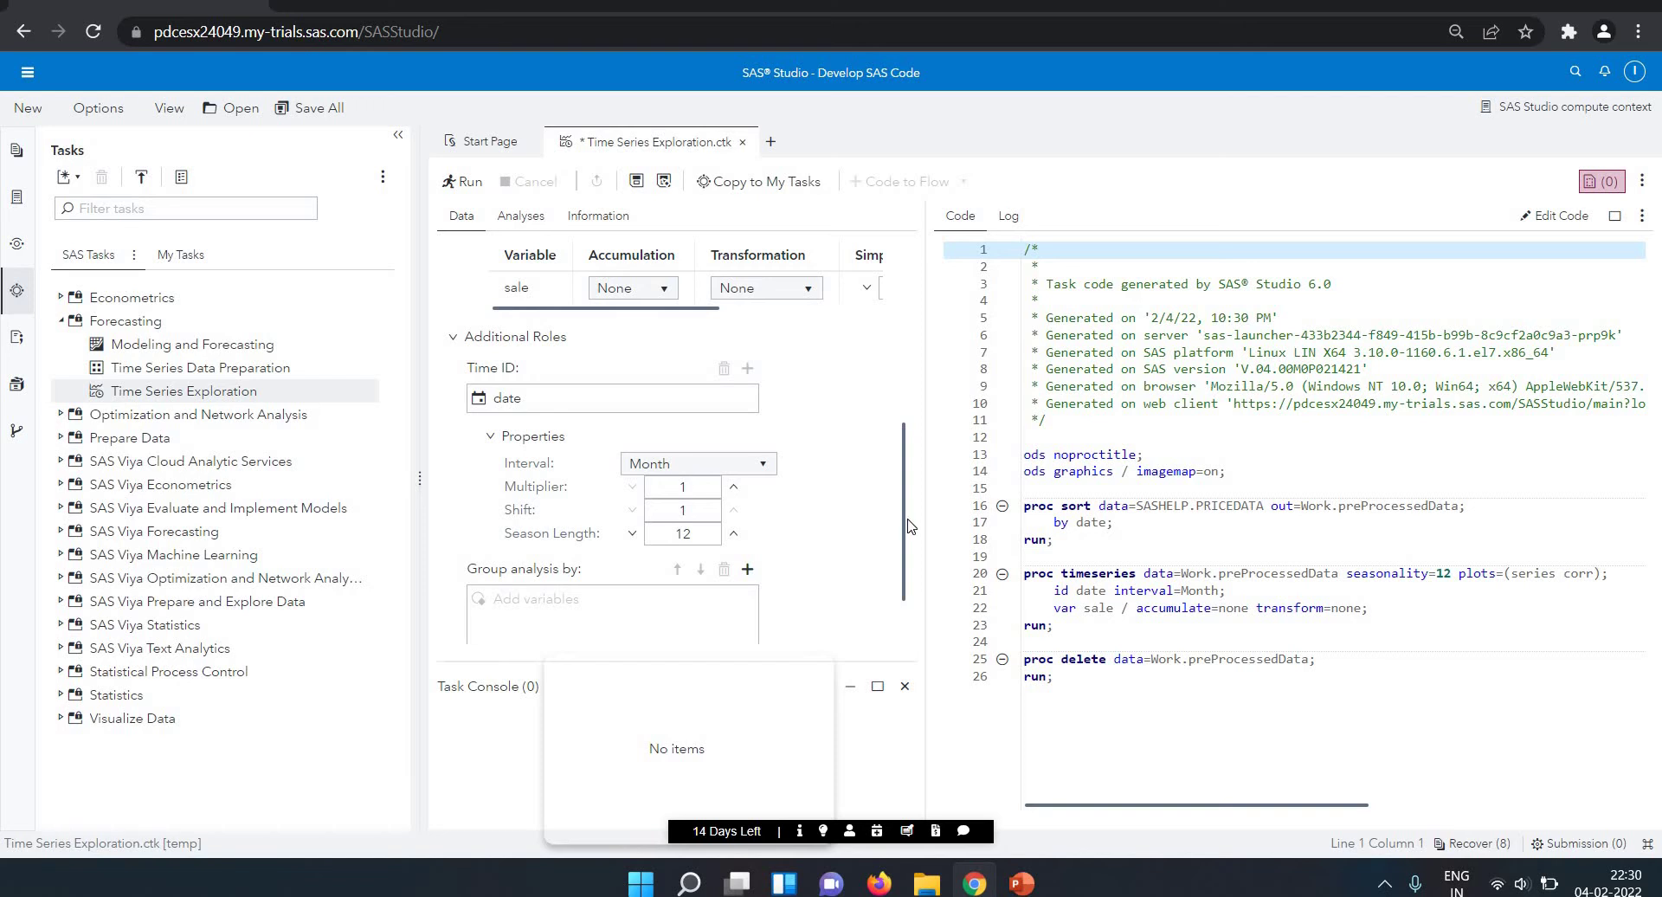
Step: Set the accumulation method of the sale variable to Sum
scroll(908, 541, "down", 1)
scroll(904, 482, "up", 3)
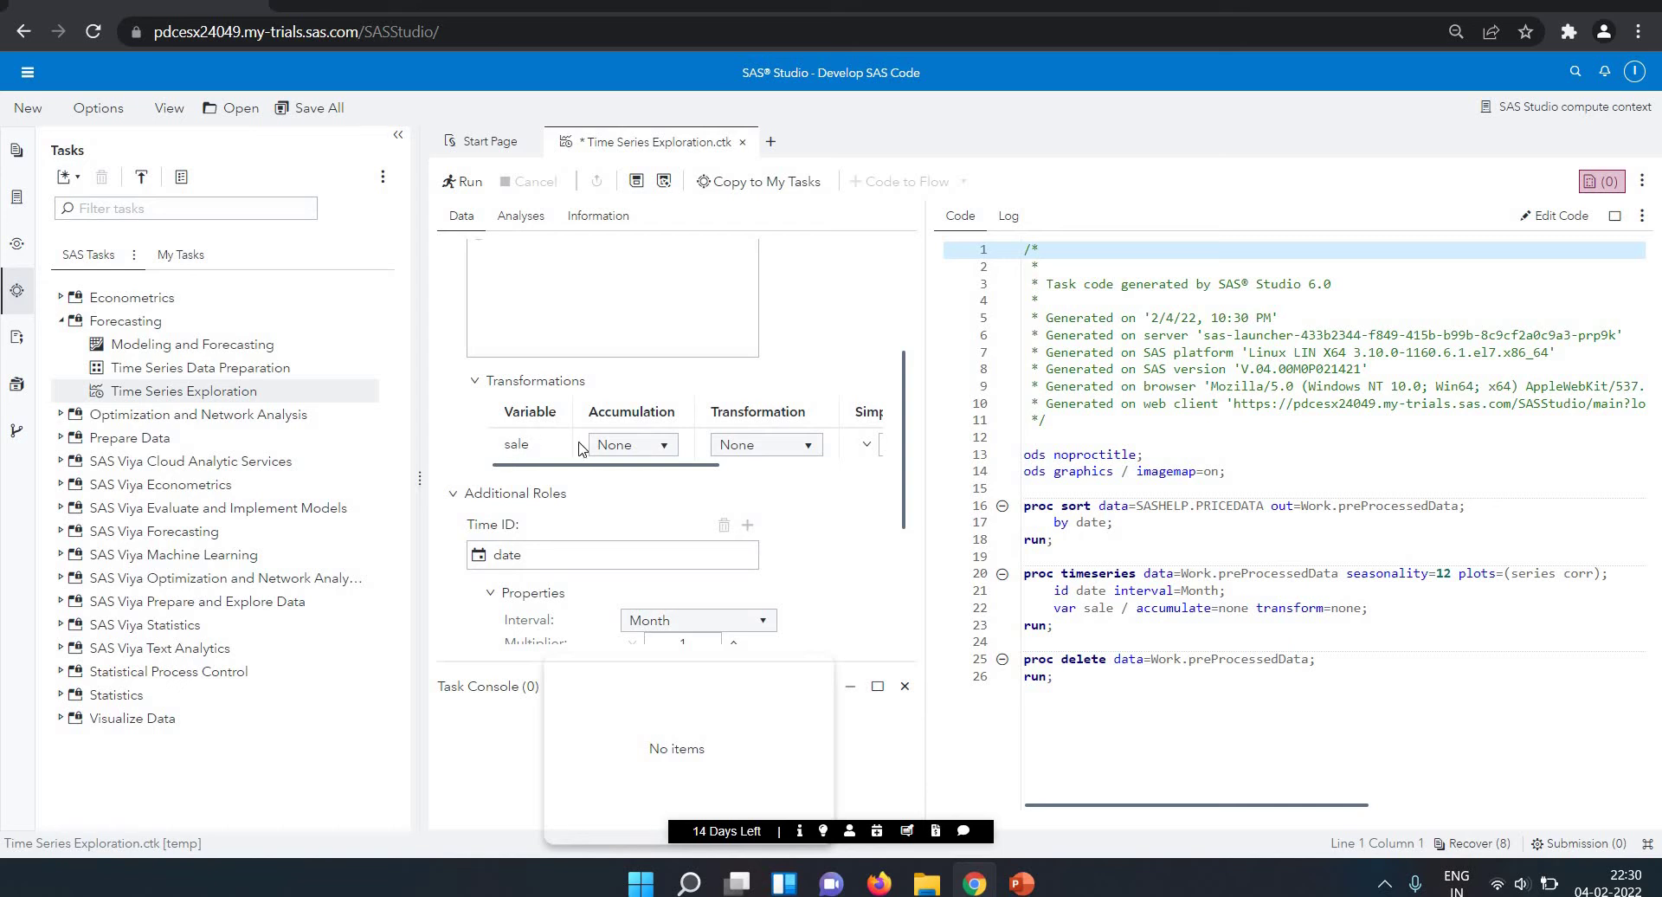
left_click(654, 445)
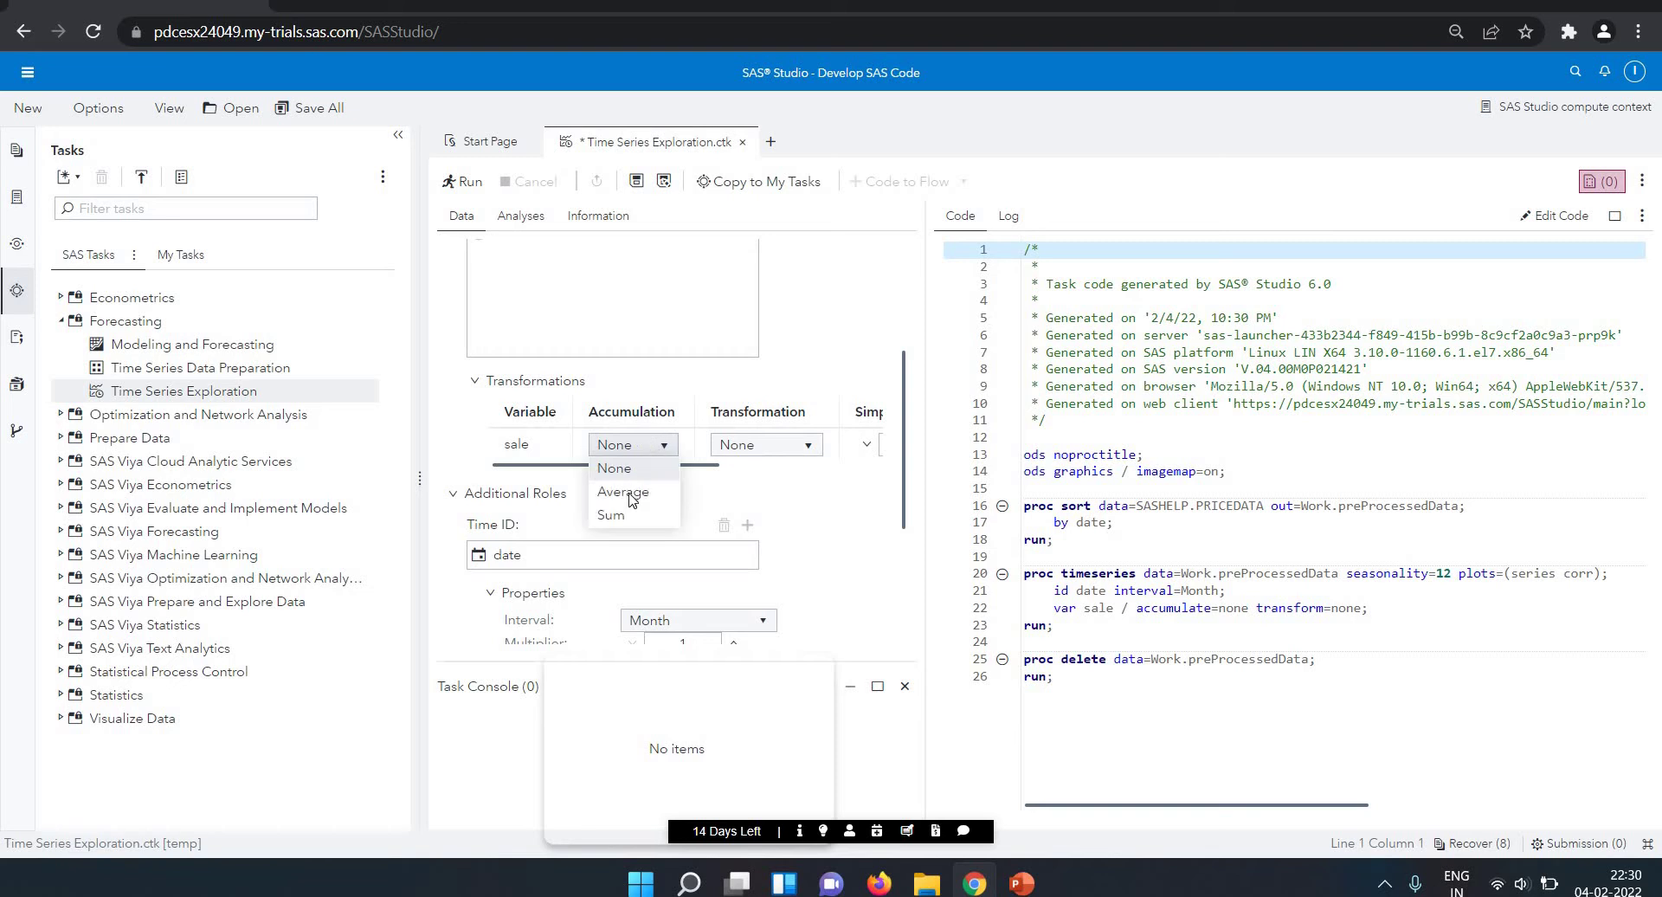
left_click(626, 517)
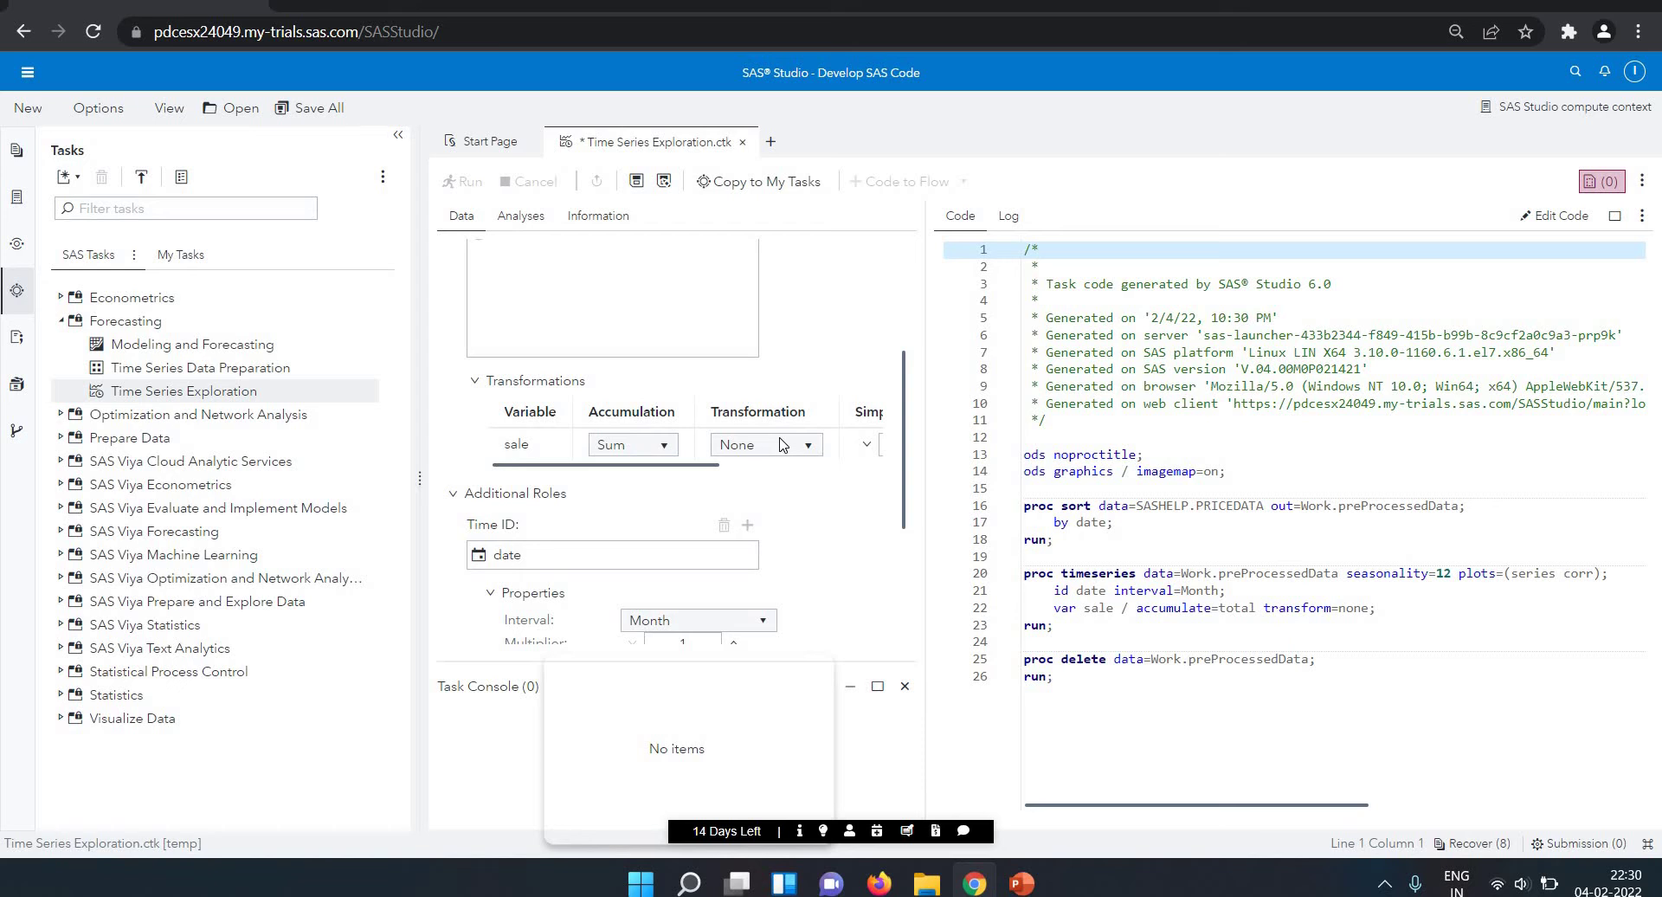
Step: Keep the sale variable's transformation at None and run the time series exploration task
left_click(801, 445)
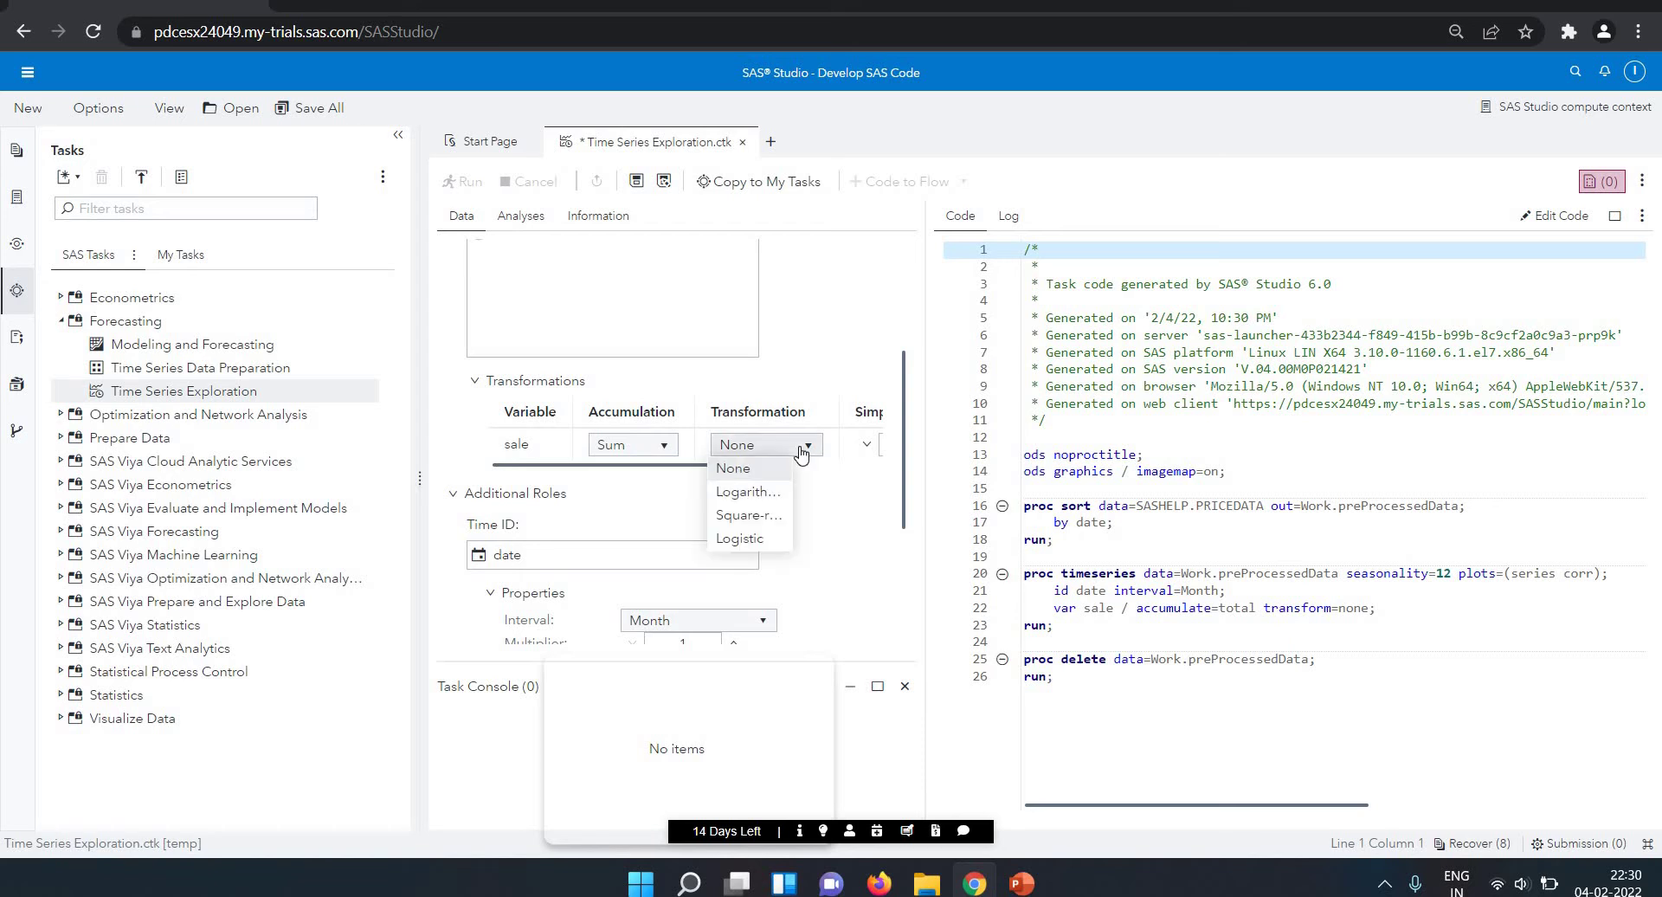
left_click(835, 500)
left_click(834, 499)
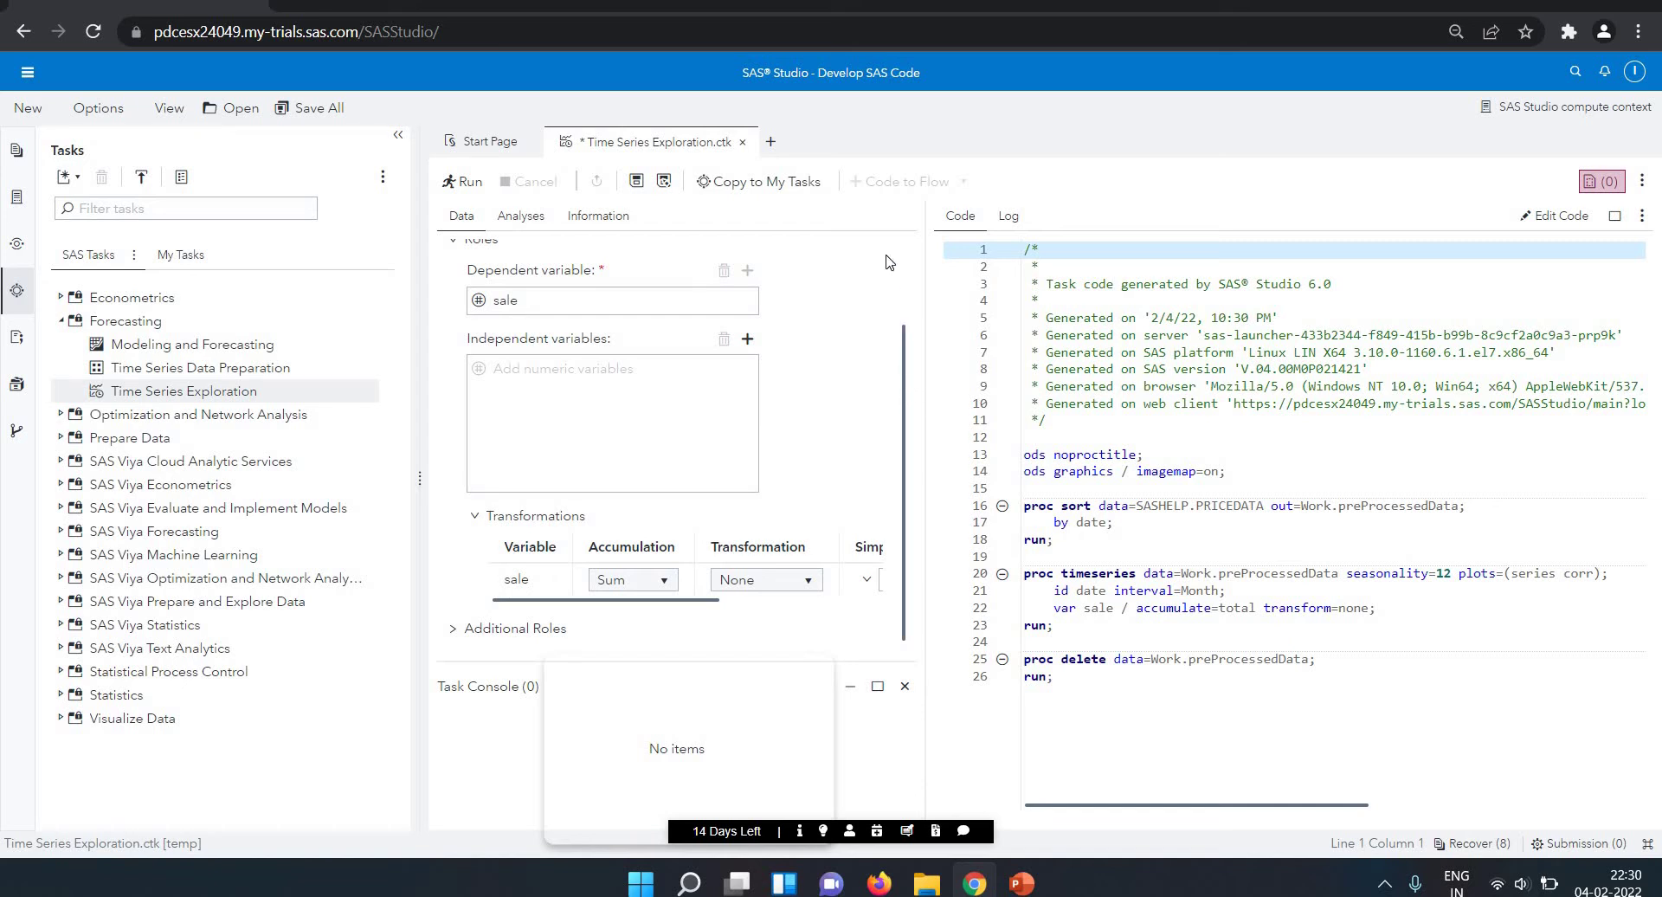
scroll(885, 261, "up", 2)
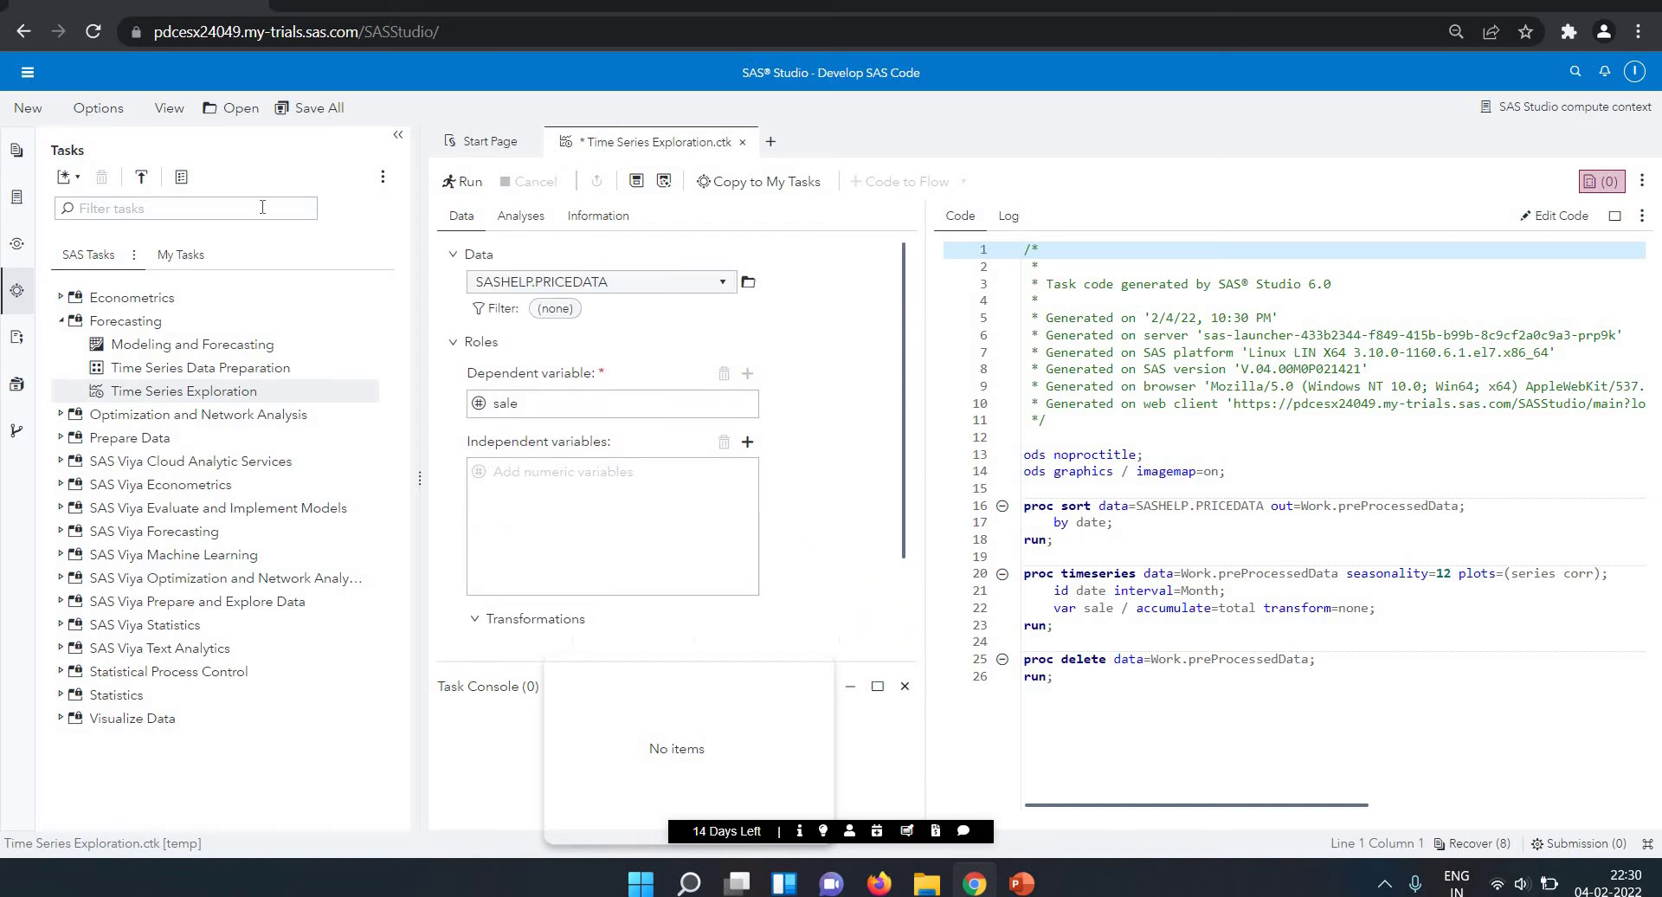
left_click(456, 184)
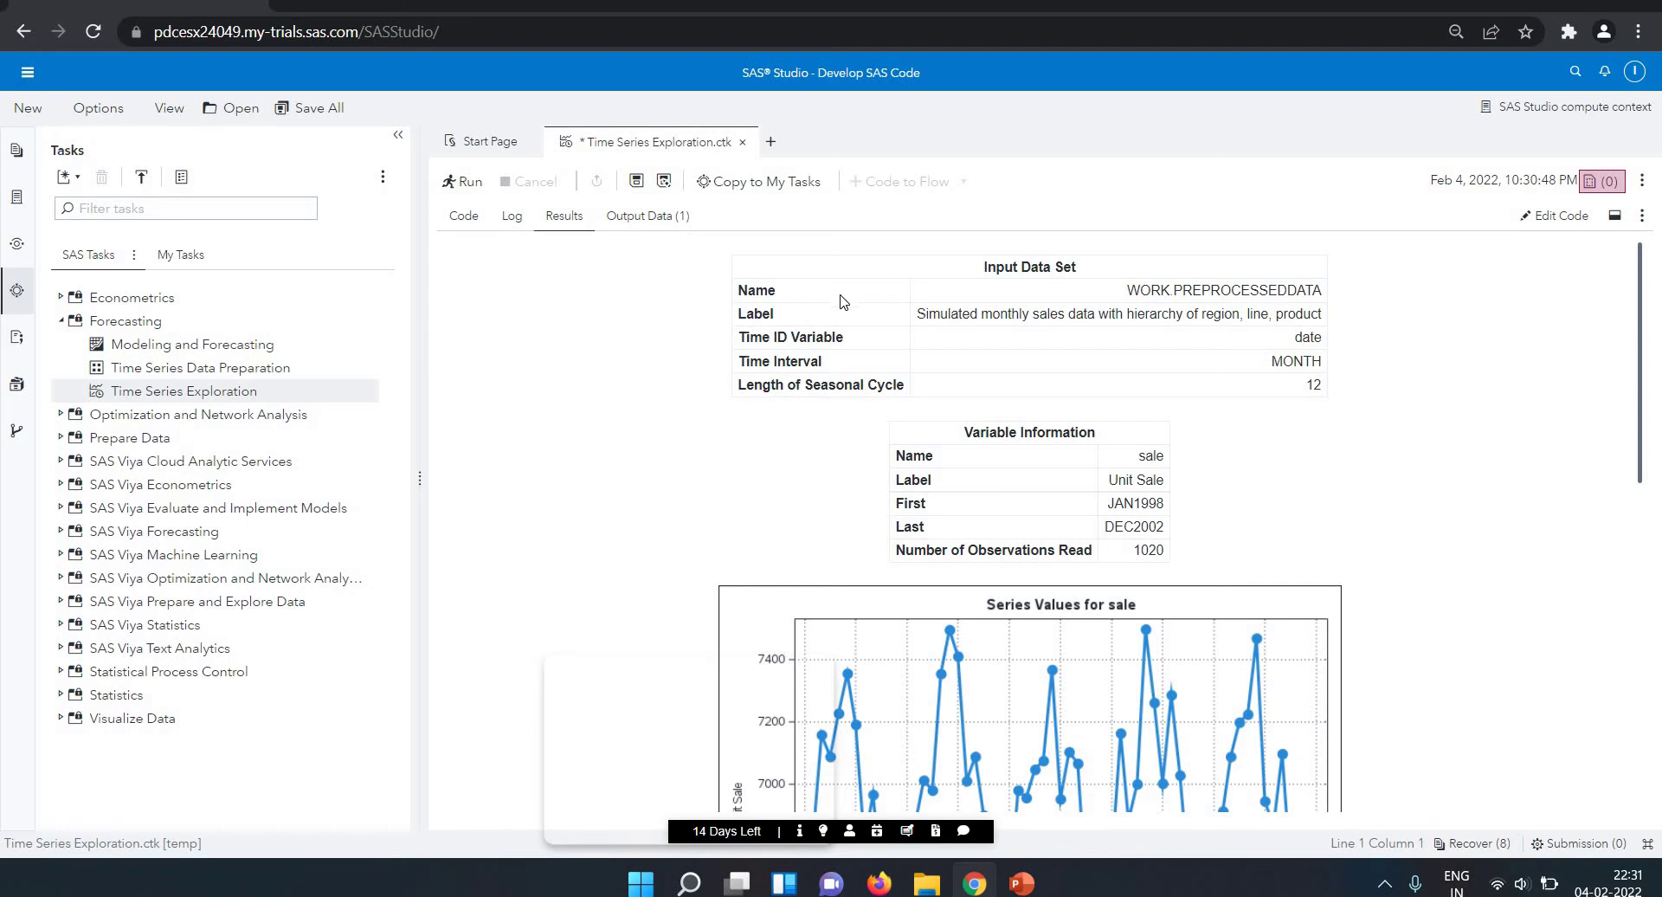
Step: Examine the Input Data Set and Variable Information tables in the results, including the time interval and date range
triple_click(1194, 289)
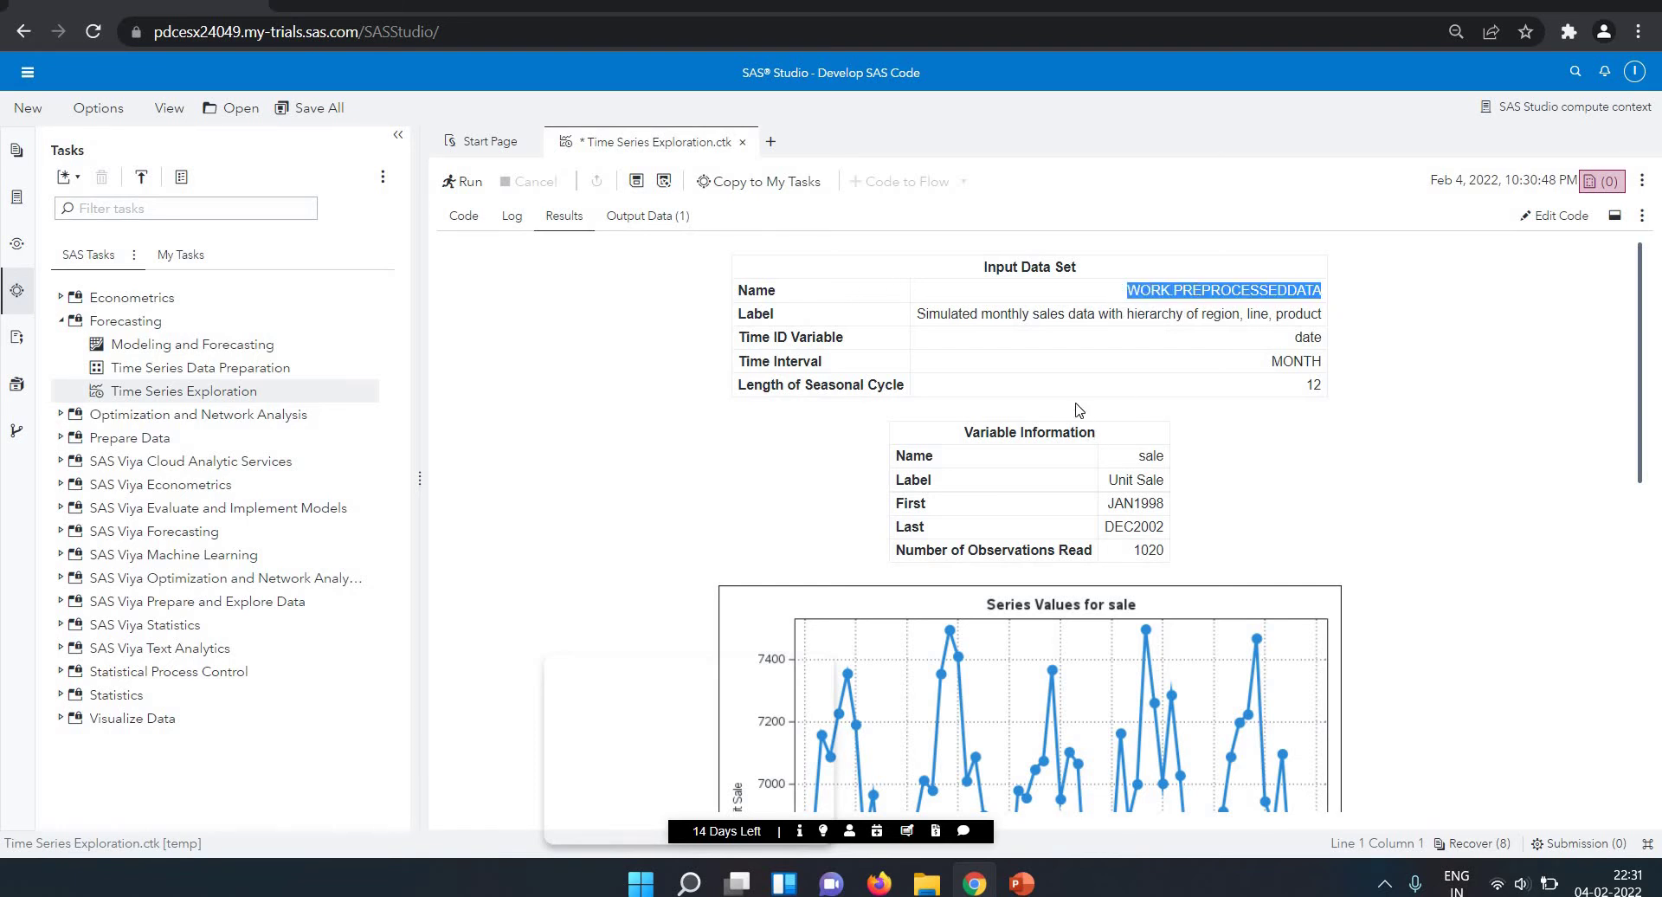
left_click(1046, 337)
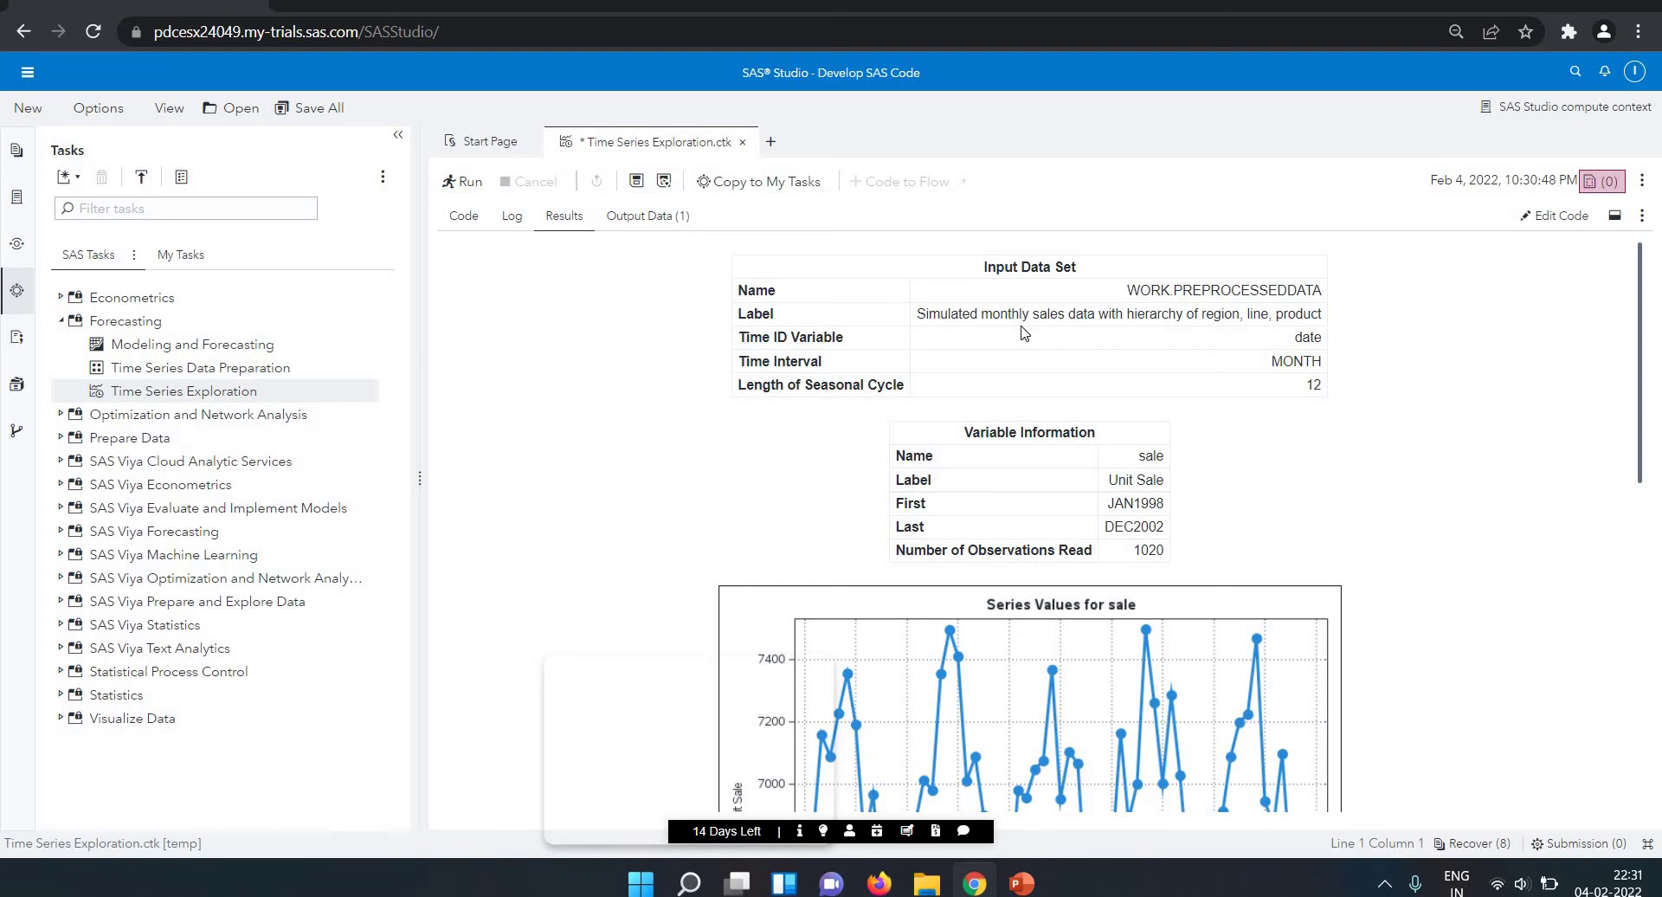
triple_click(966, 319)
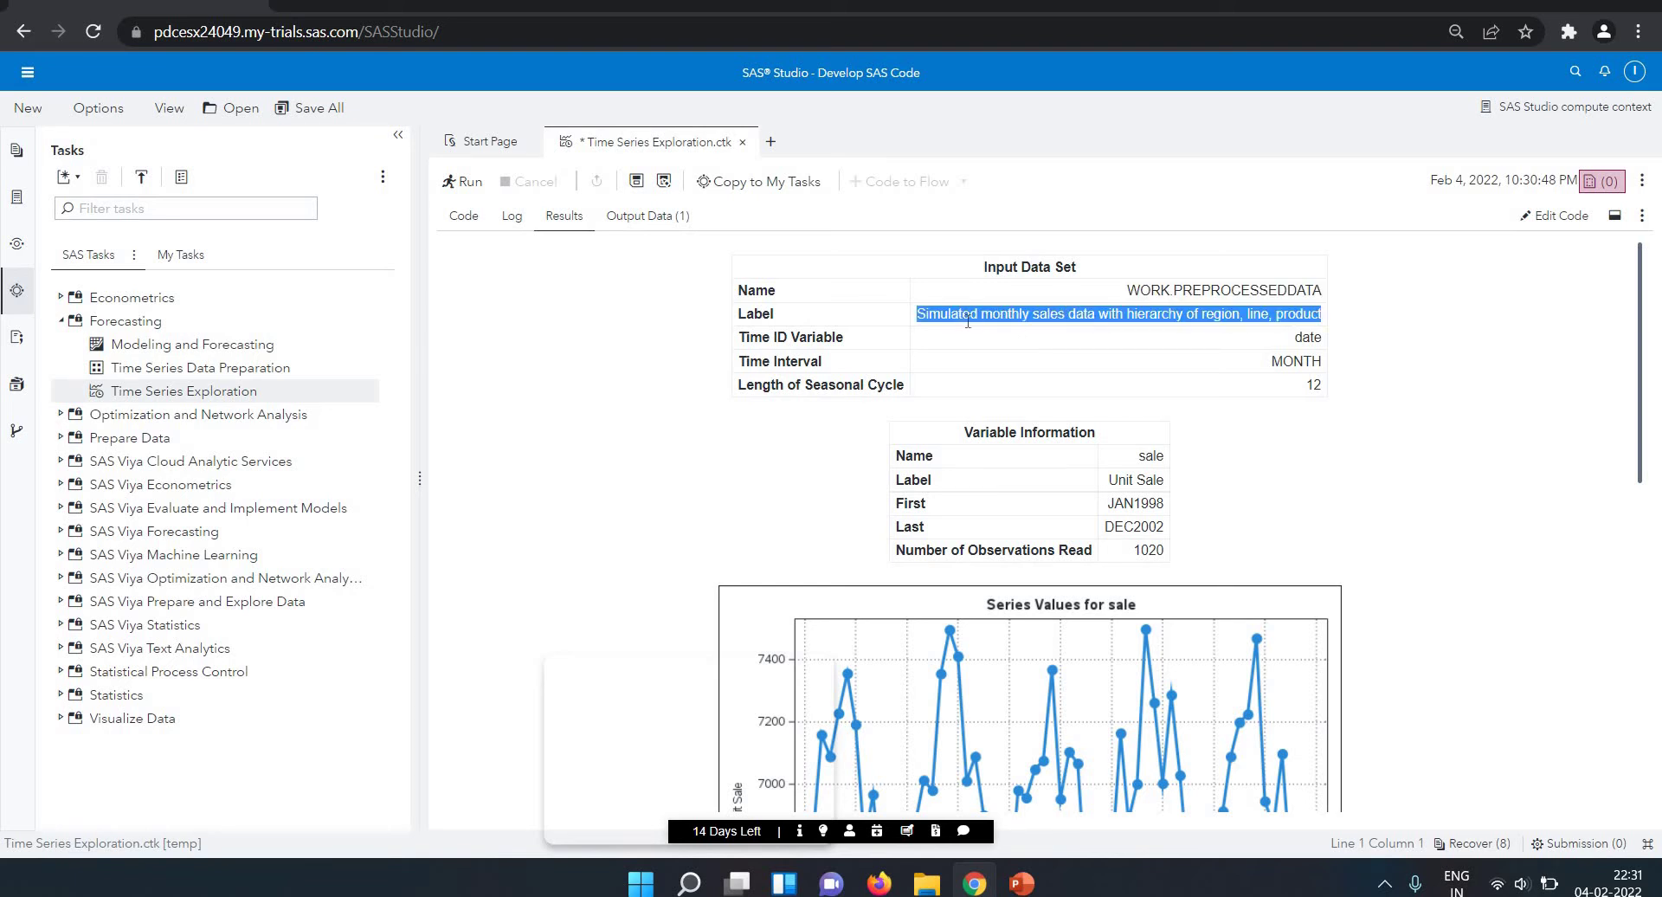
left_click(980, 350)
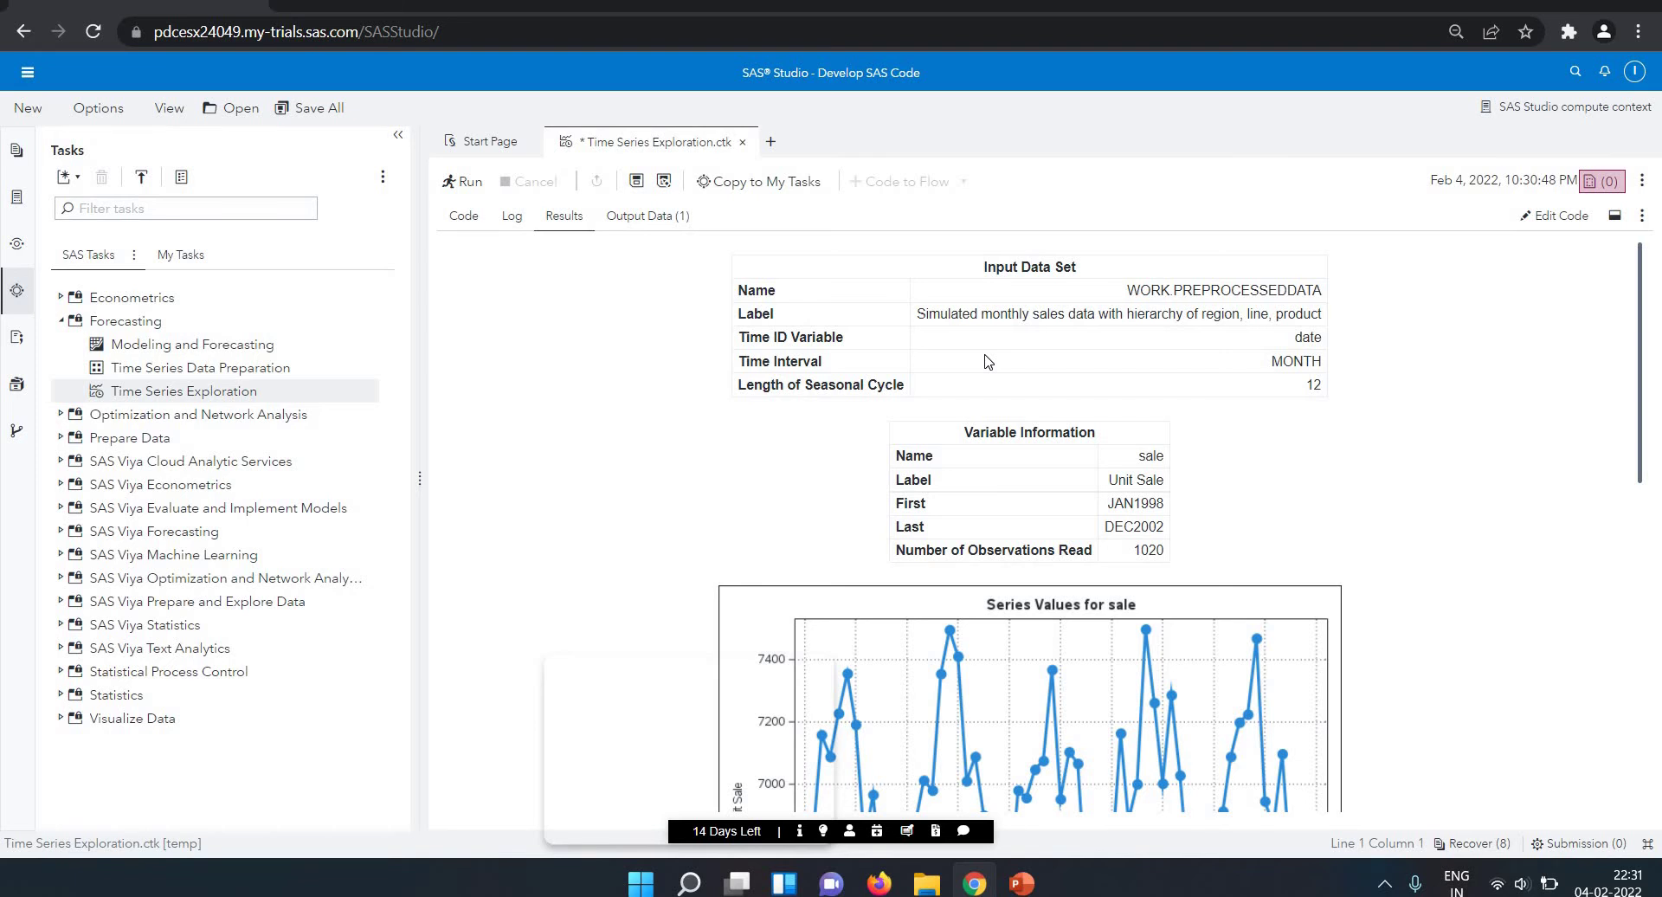
double_click(1303, 361)
scroll(1281, 412, "down", 2)
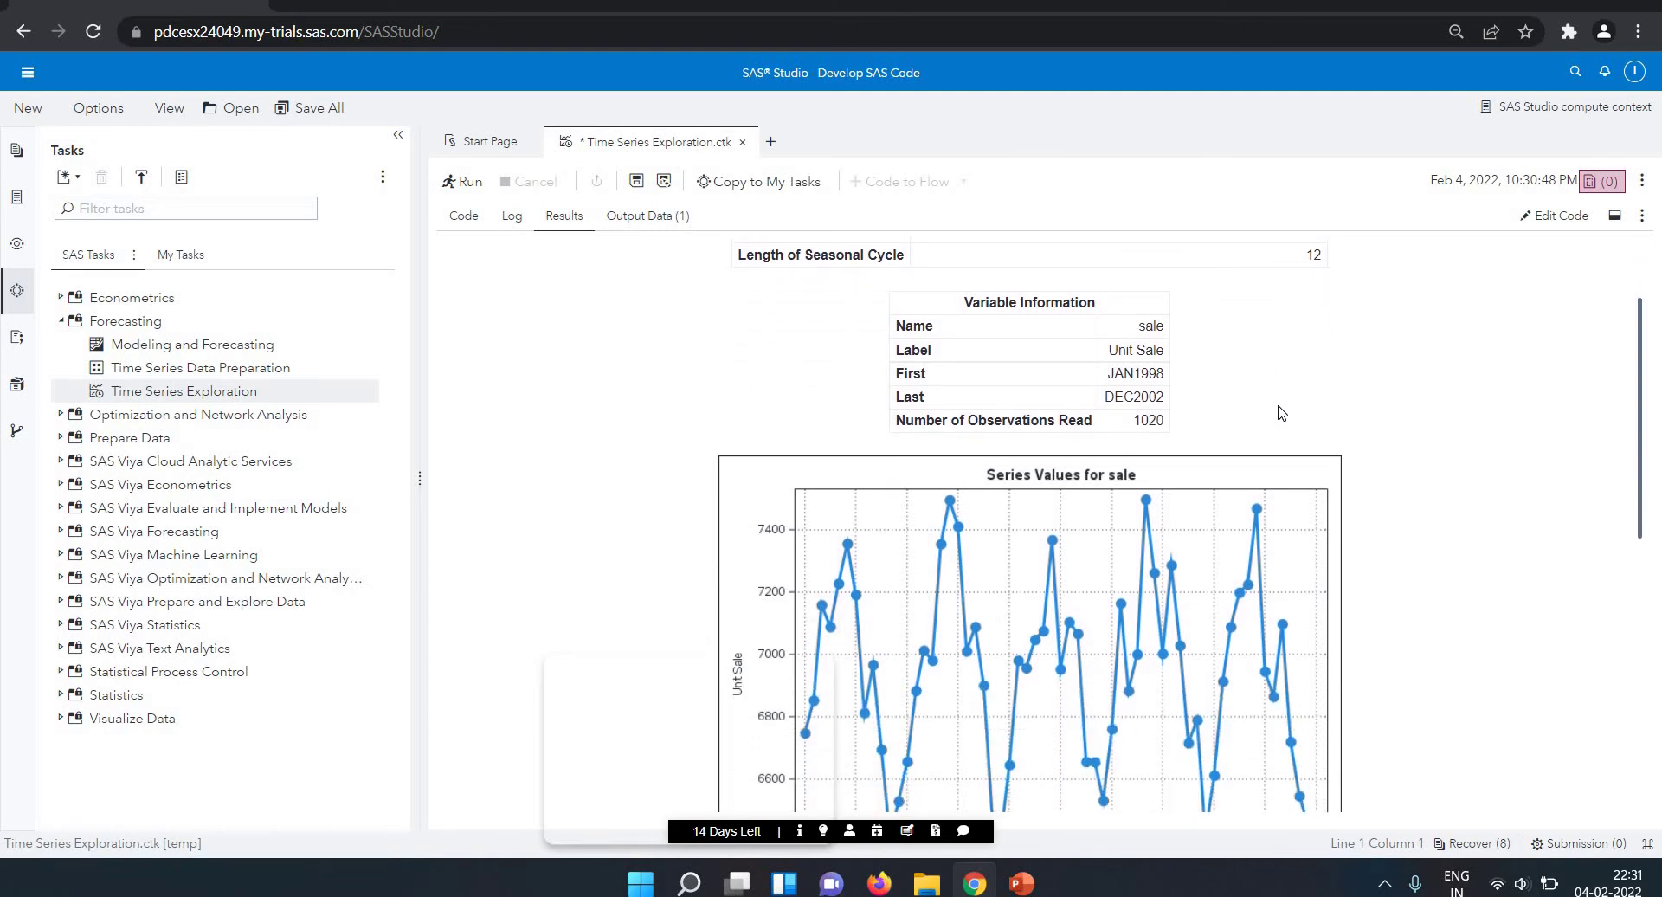
scroll(1281, 413, "down", 2)
scroll(1279, 407, "up", 1)
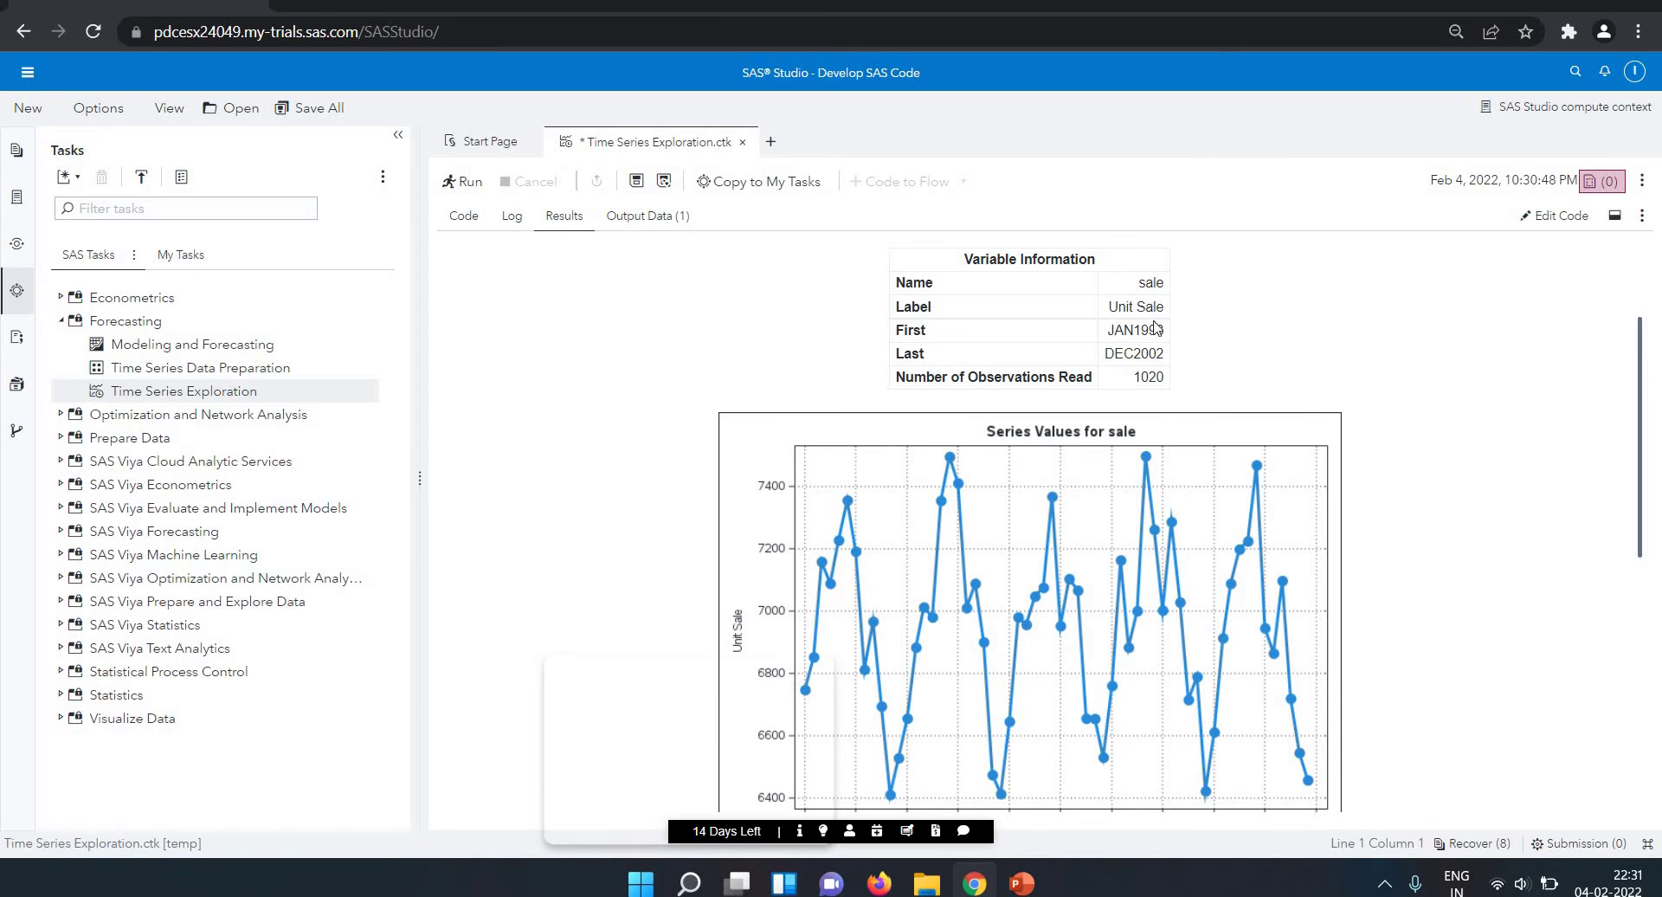
double_click(1140, 283)
left_click(1130, 312)
double_click(1143, 334)
left_click(1184, 345)
Step: Examine the Series Values for sale plot against the variable's date range, and look over the correlation plots
scroll(1184, 346, "down", 1)
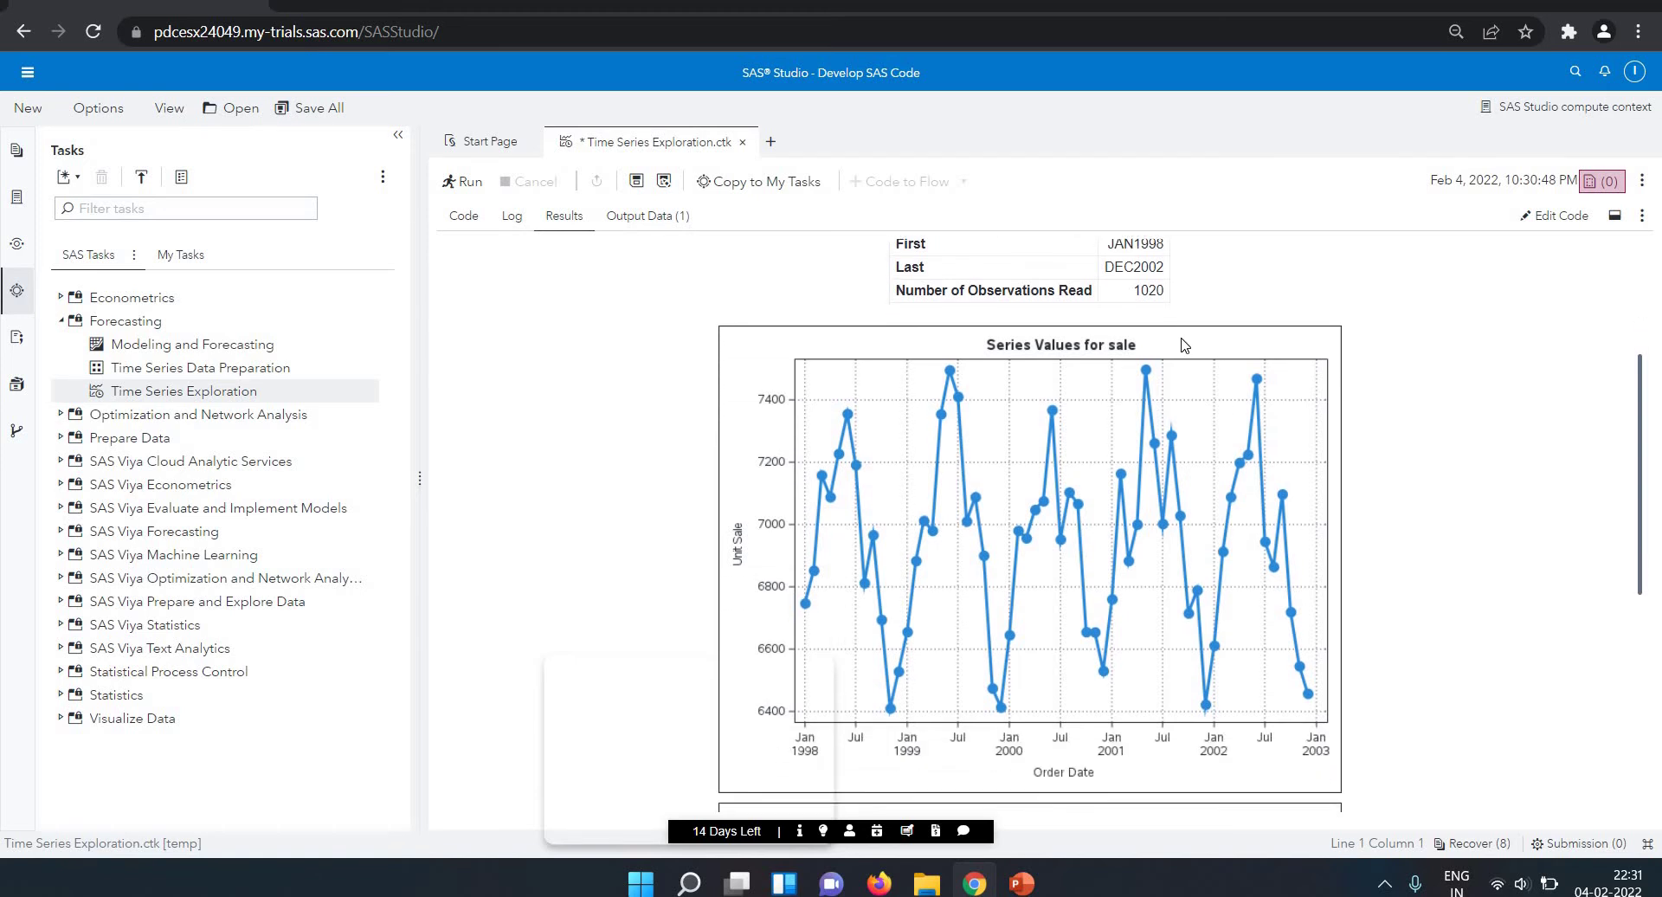
scroll(1184, 345, "up", 1)
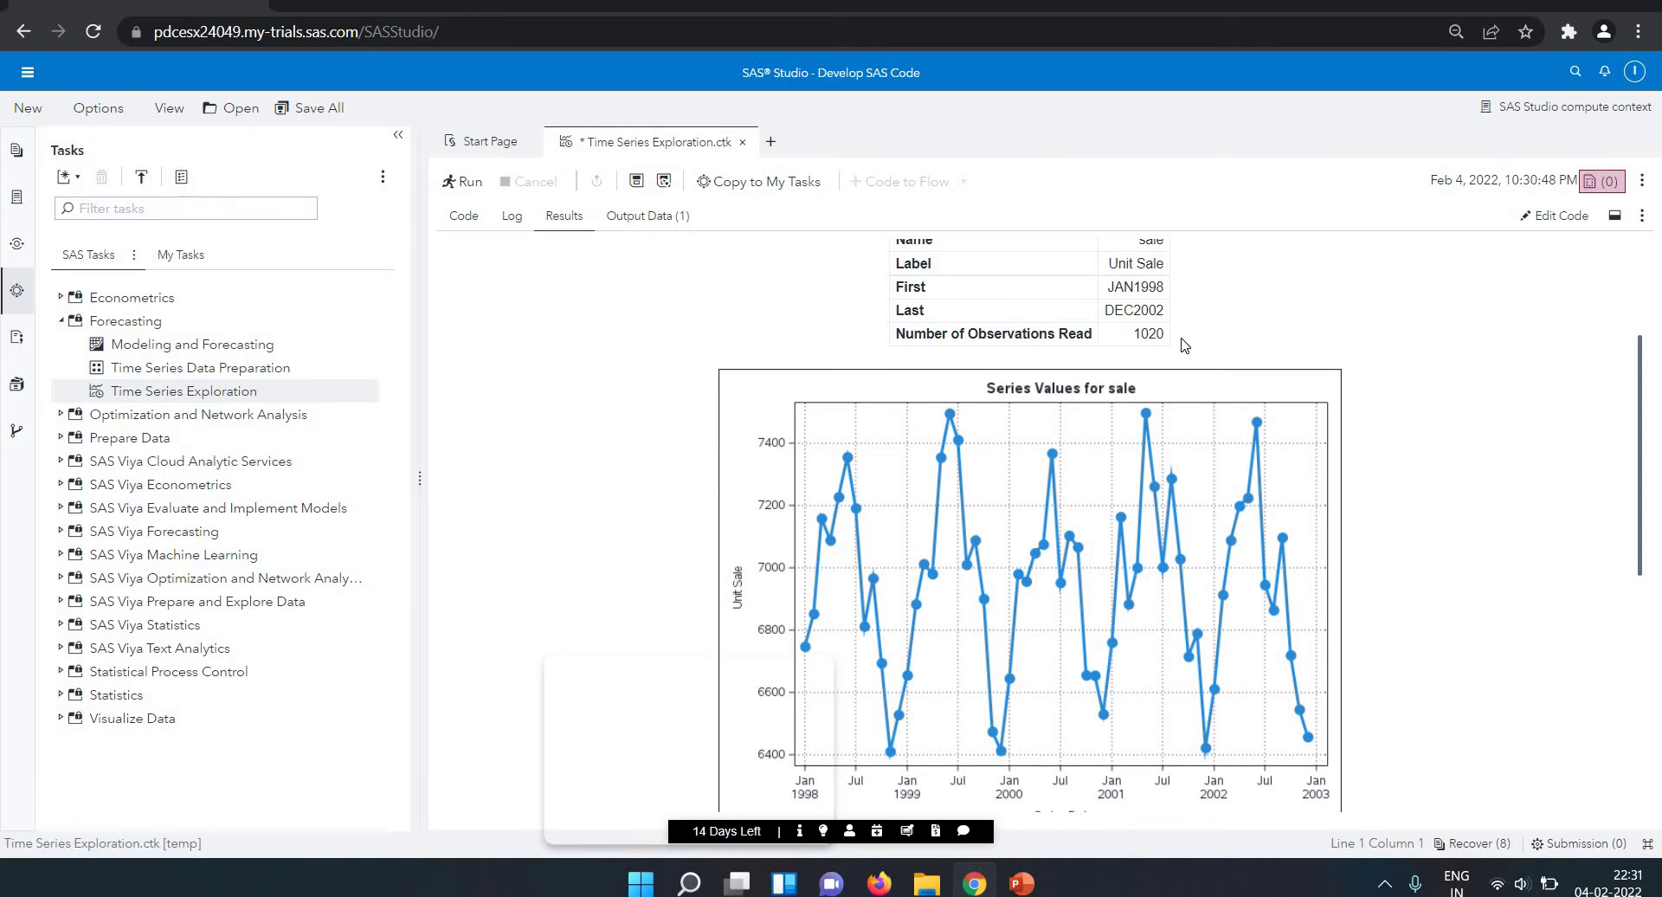
scroll(1184, 345, "down", 3)
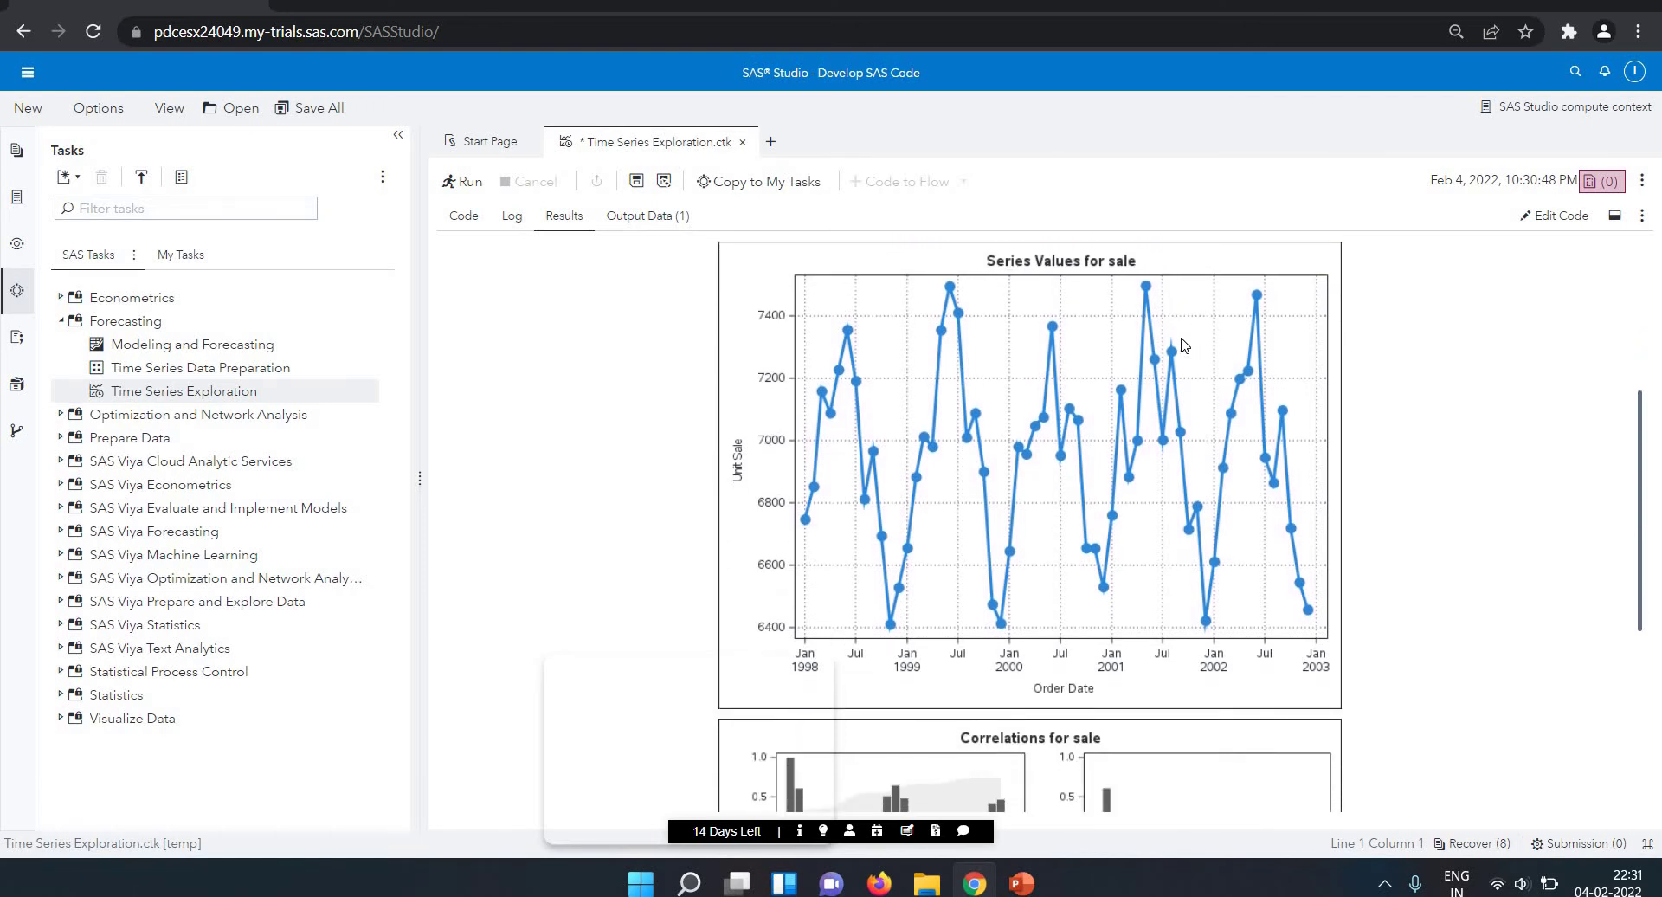
scroll(1184, 346, "up", 1)
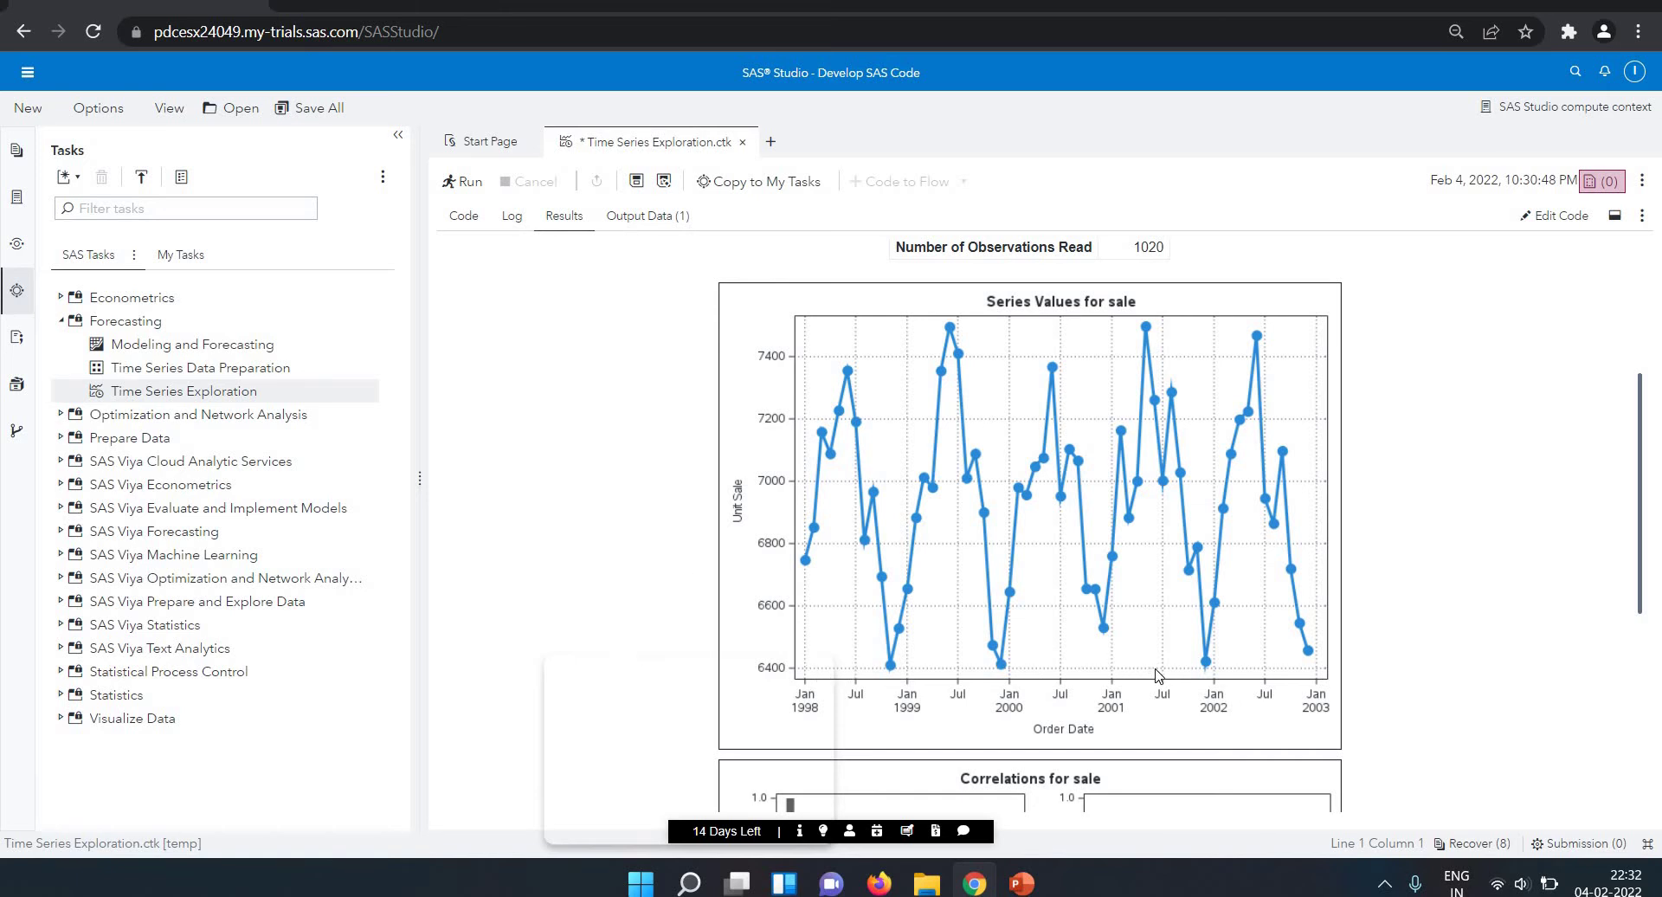
scroll(1157, 675, "up", 2)
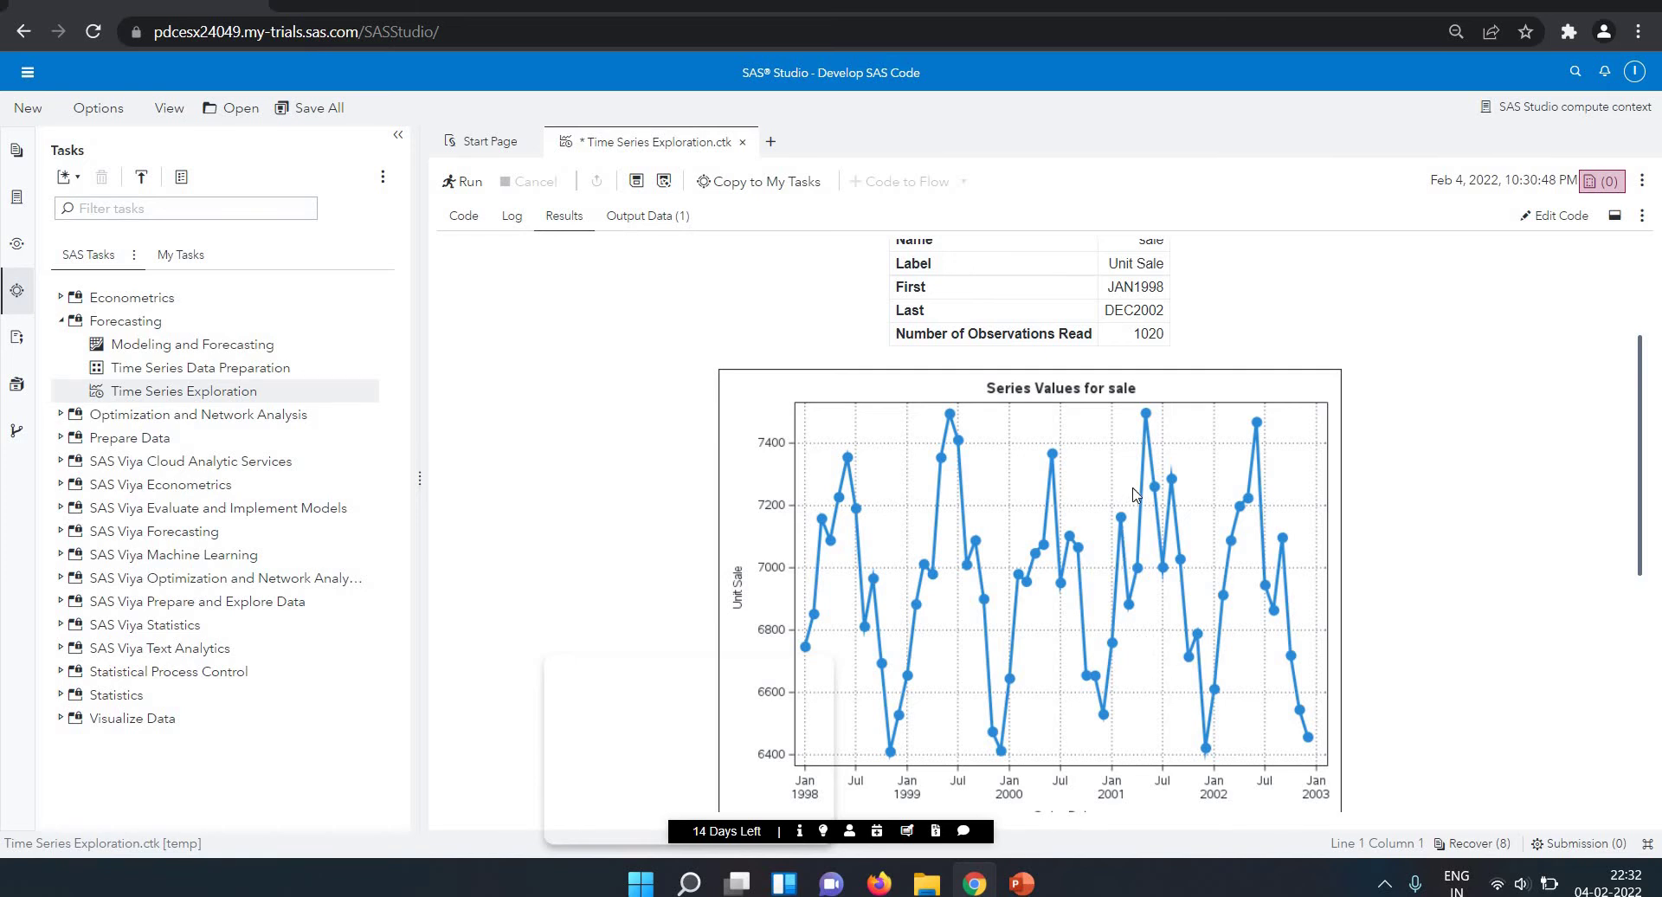
double_click(1135, 313)
left_click(1251, 314)
scroll(1252, 314, "up", 3)
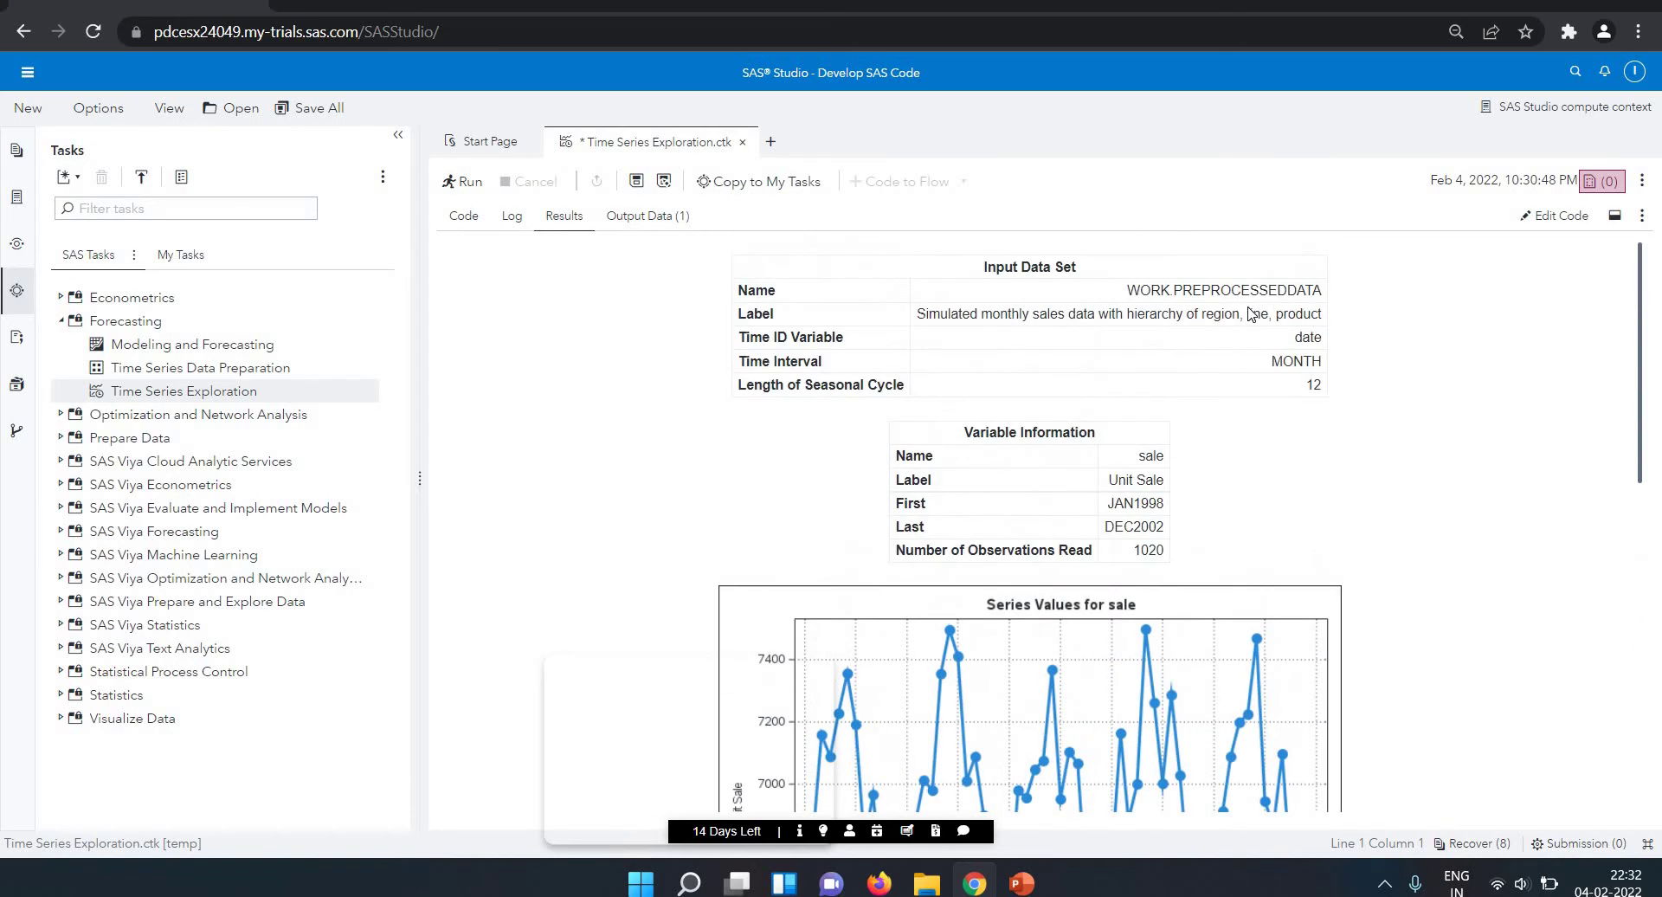
scroll(1251, 315, "down", 6)
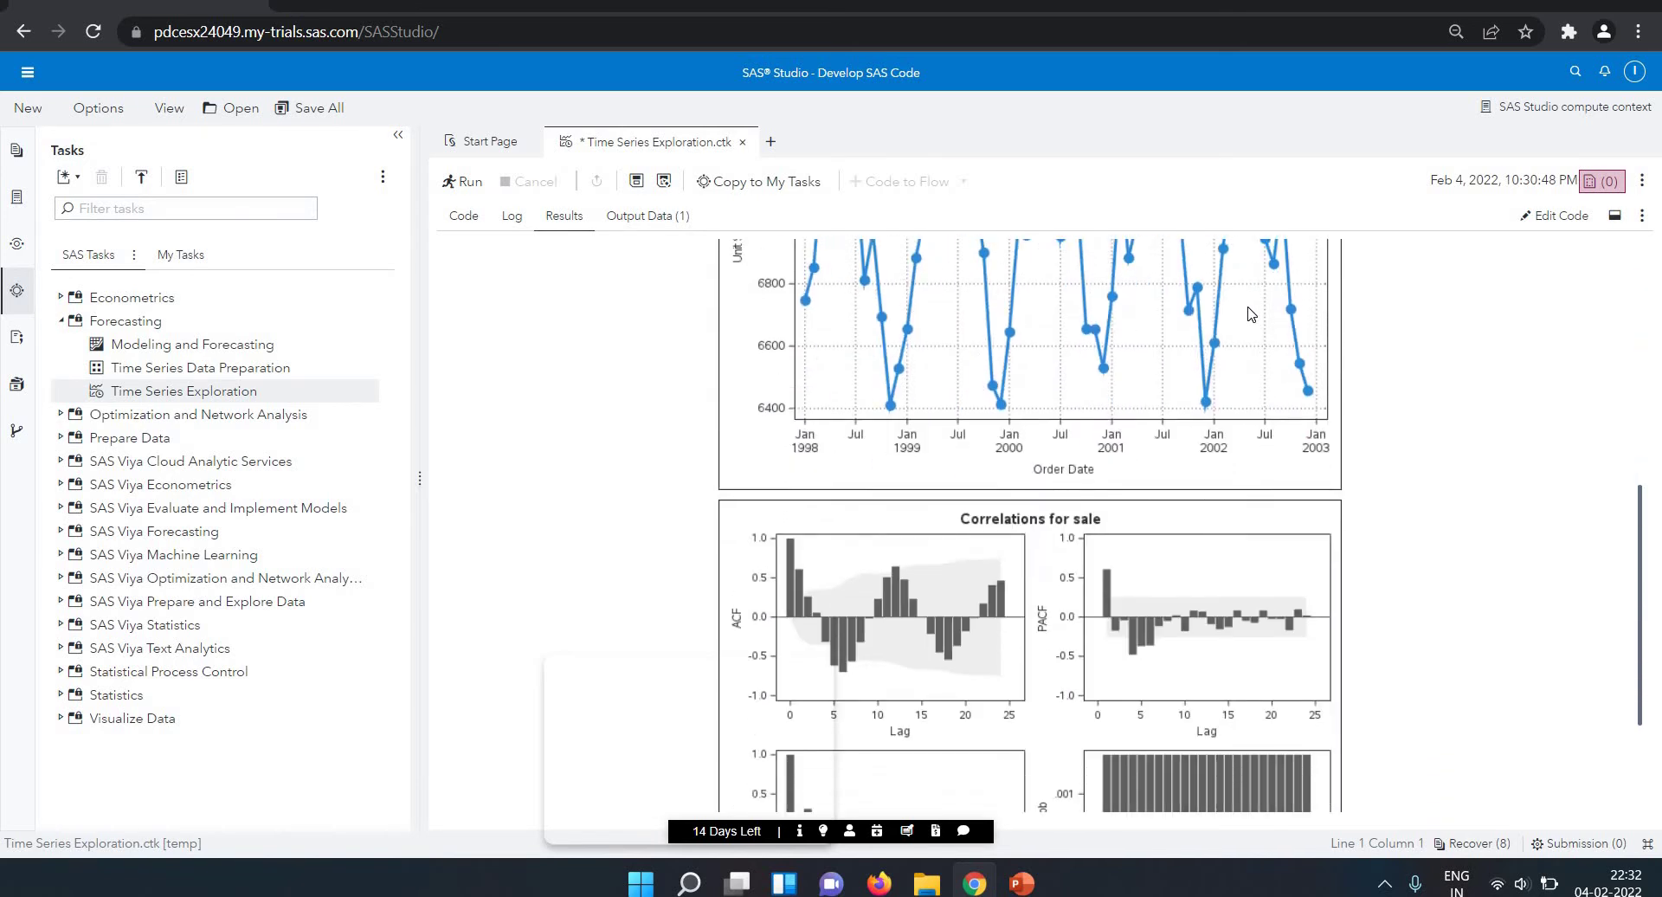
scroll(1252, 314, "up", 3)
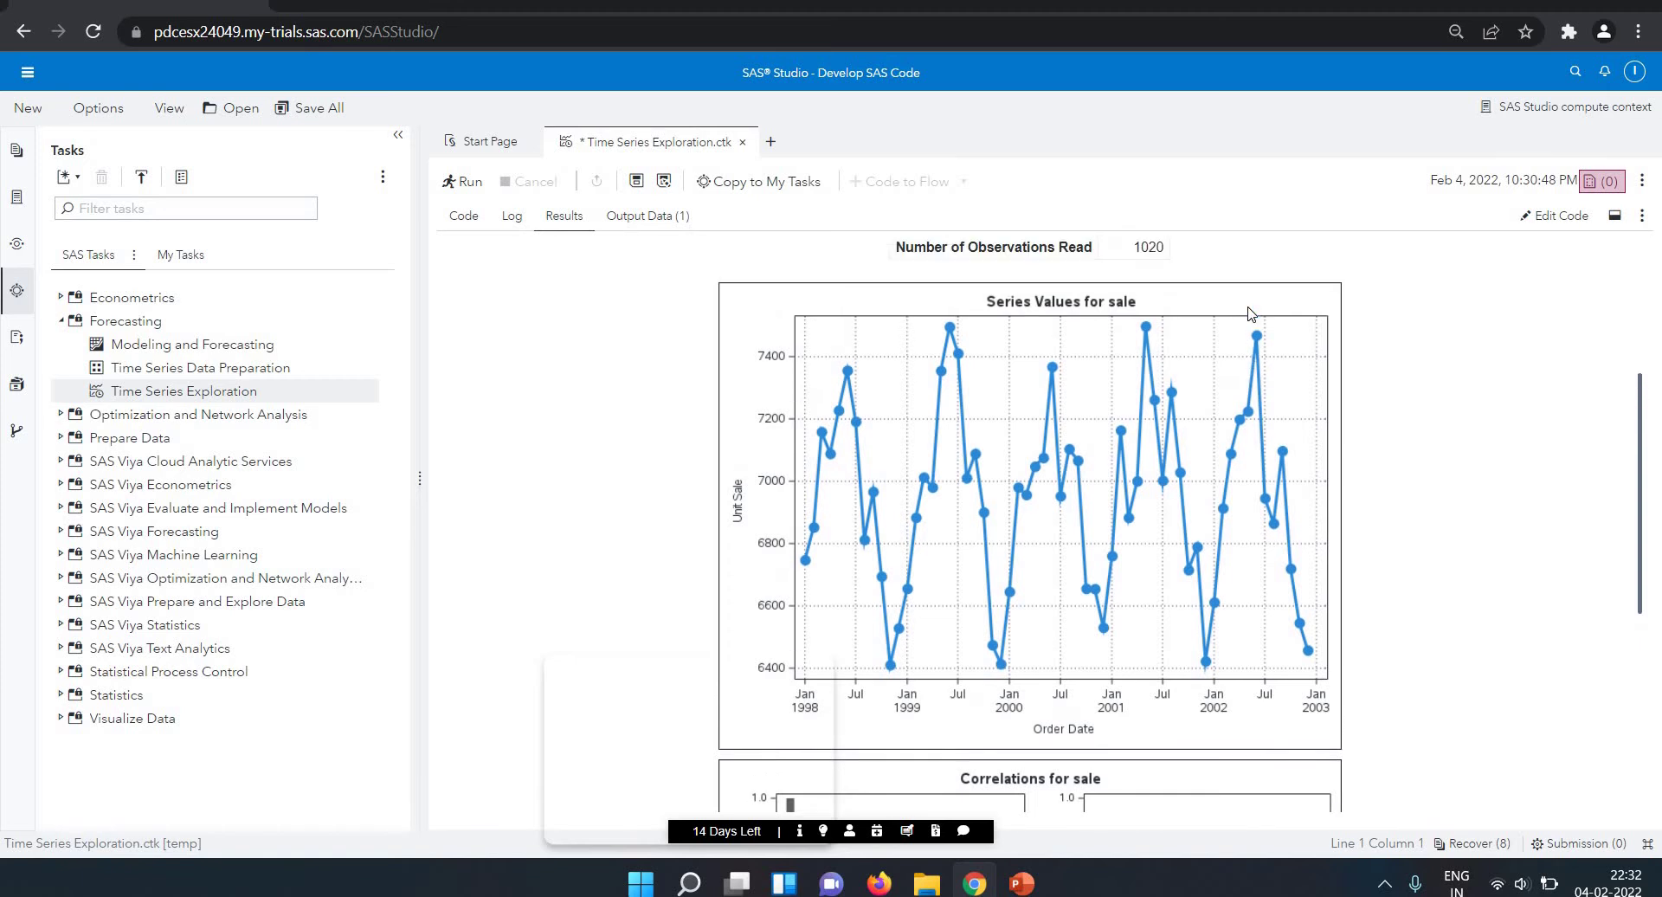
Step: Examine the ACF, PACF, IACF and white noise plots in the Correlations for sale panel
scroll(1251, 314, "down", 3)
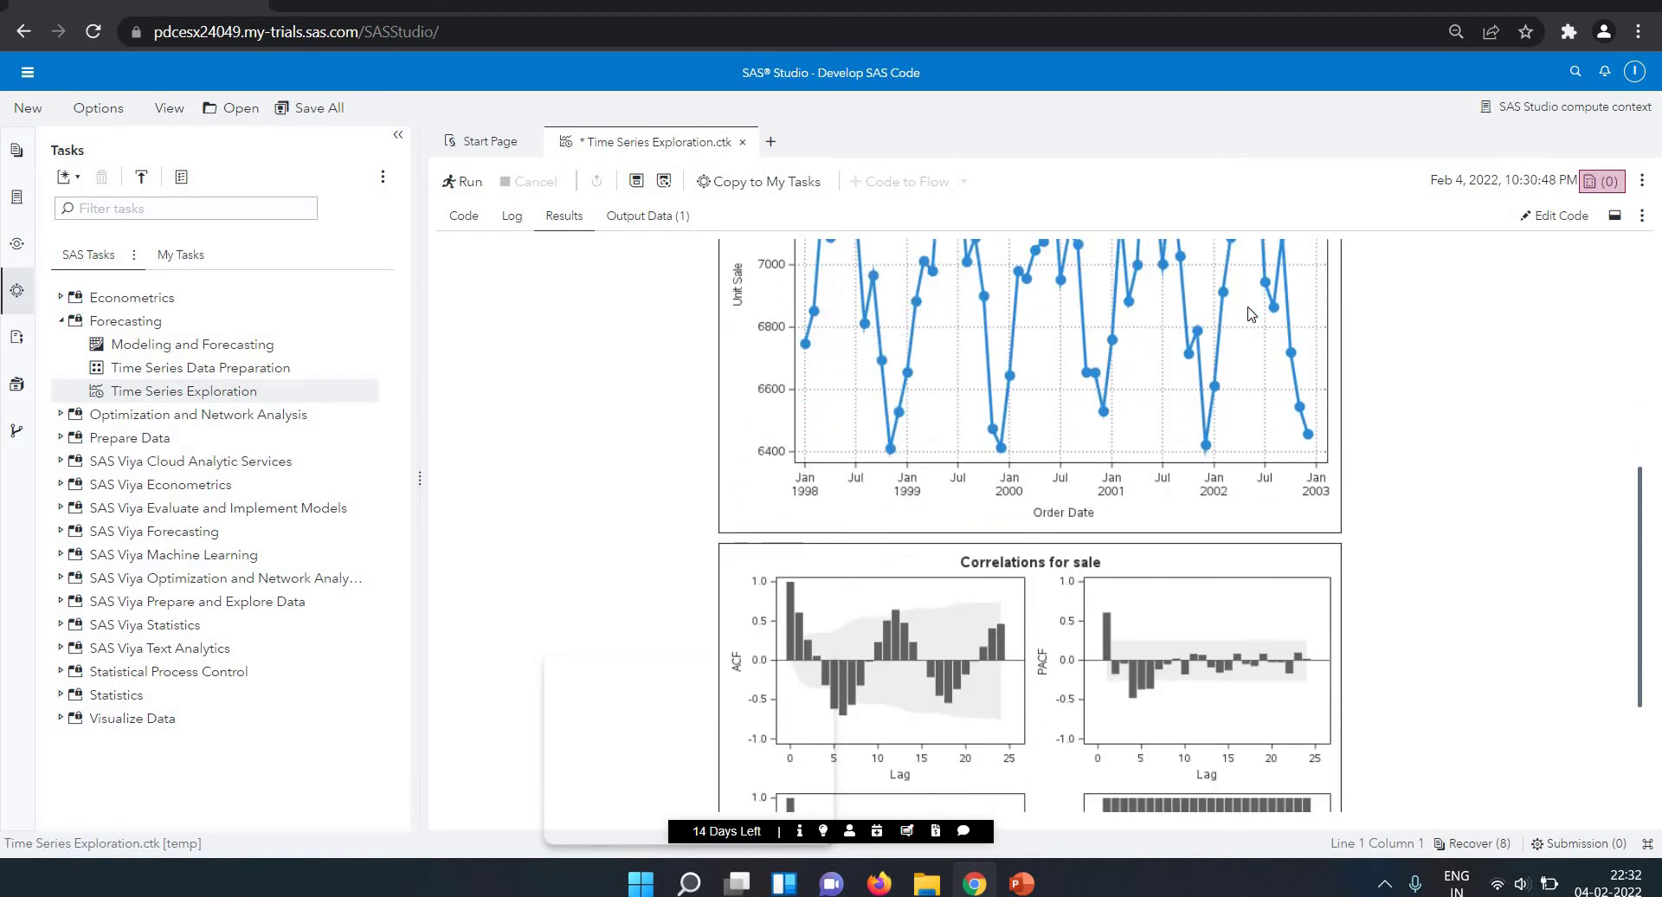
scroll(1251, 314, "down", 1)
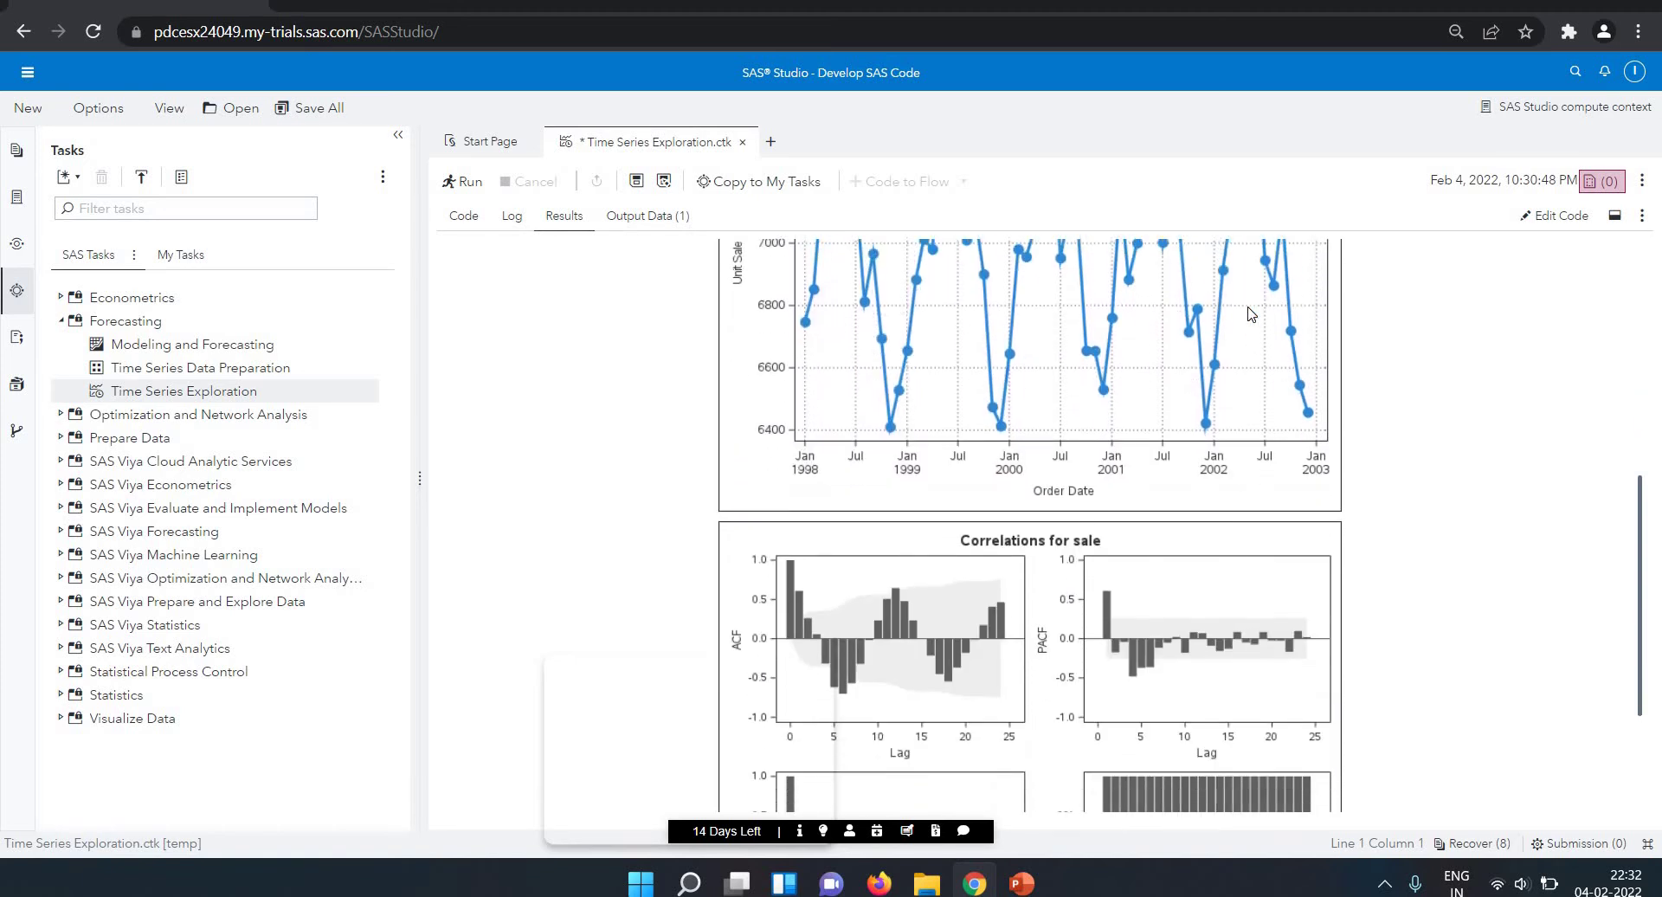
scroll(1251, 314, "down", 3)
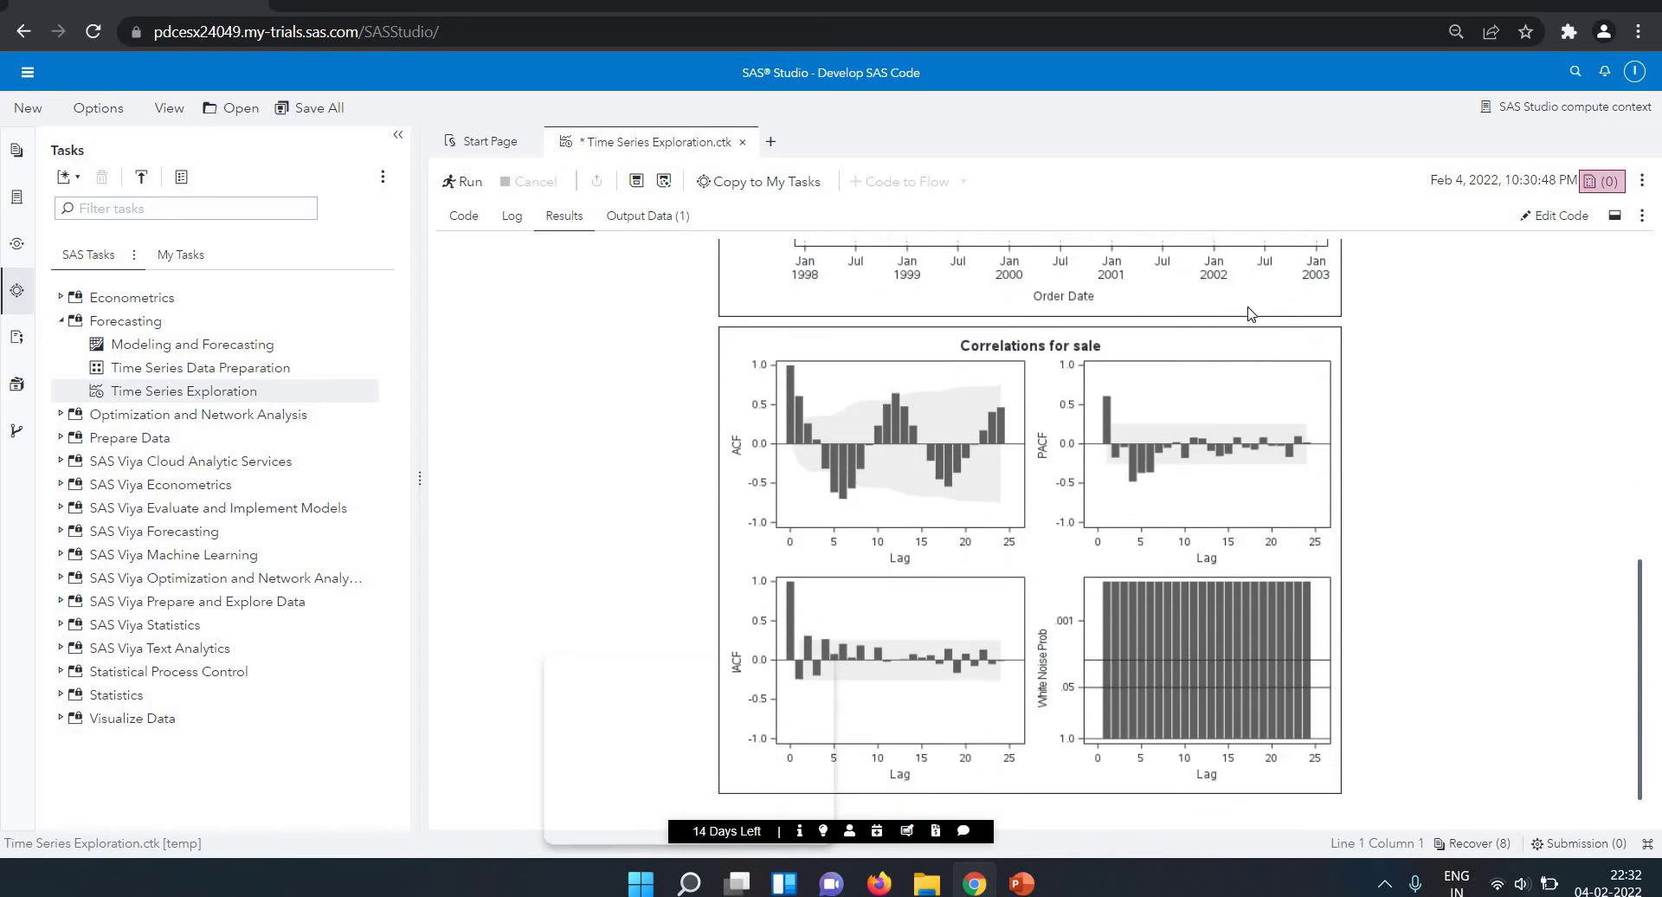
scroll(1251, 314, "down", 1)
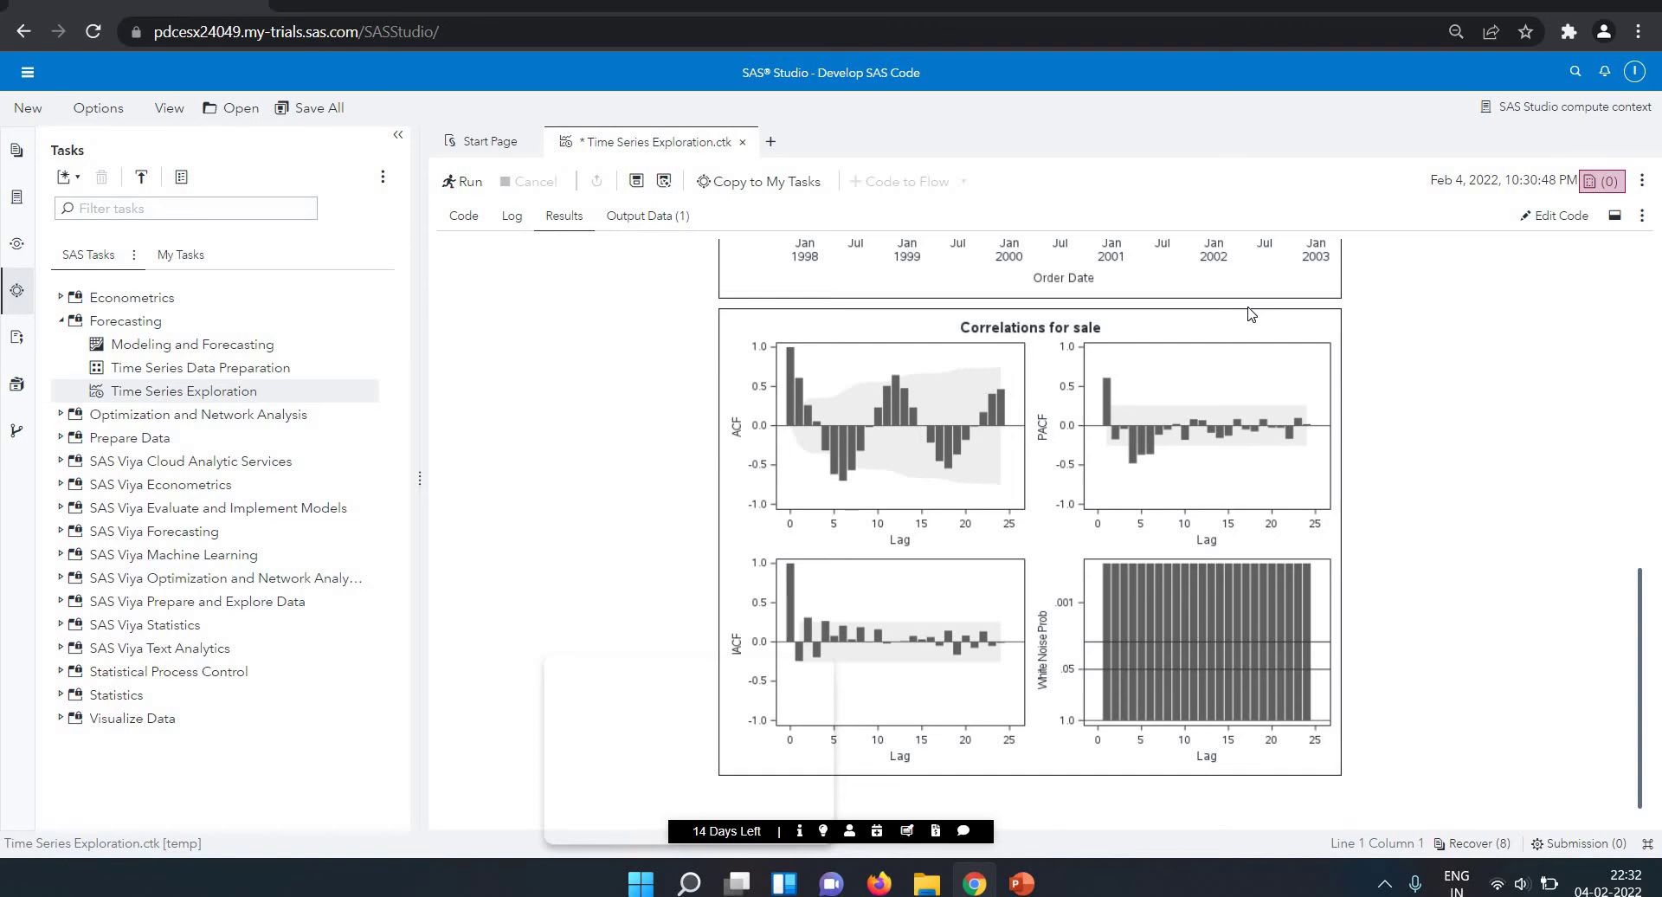
scroll(1251, 314, "up", 1)
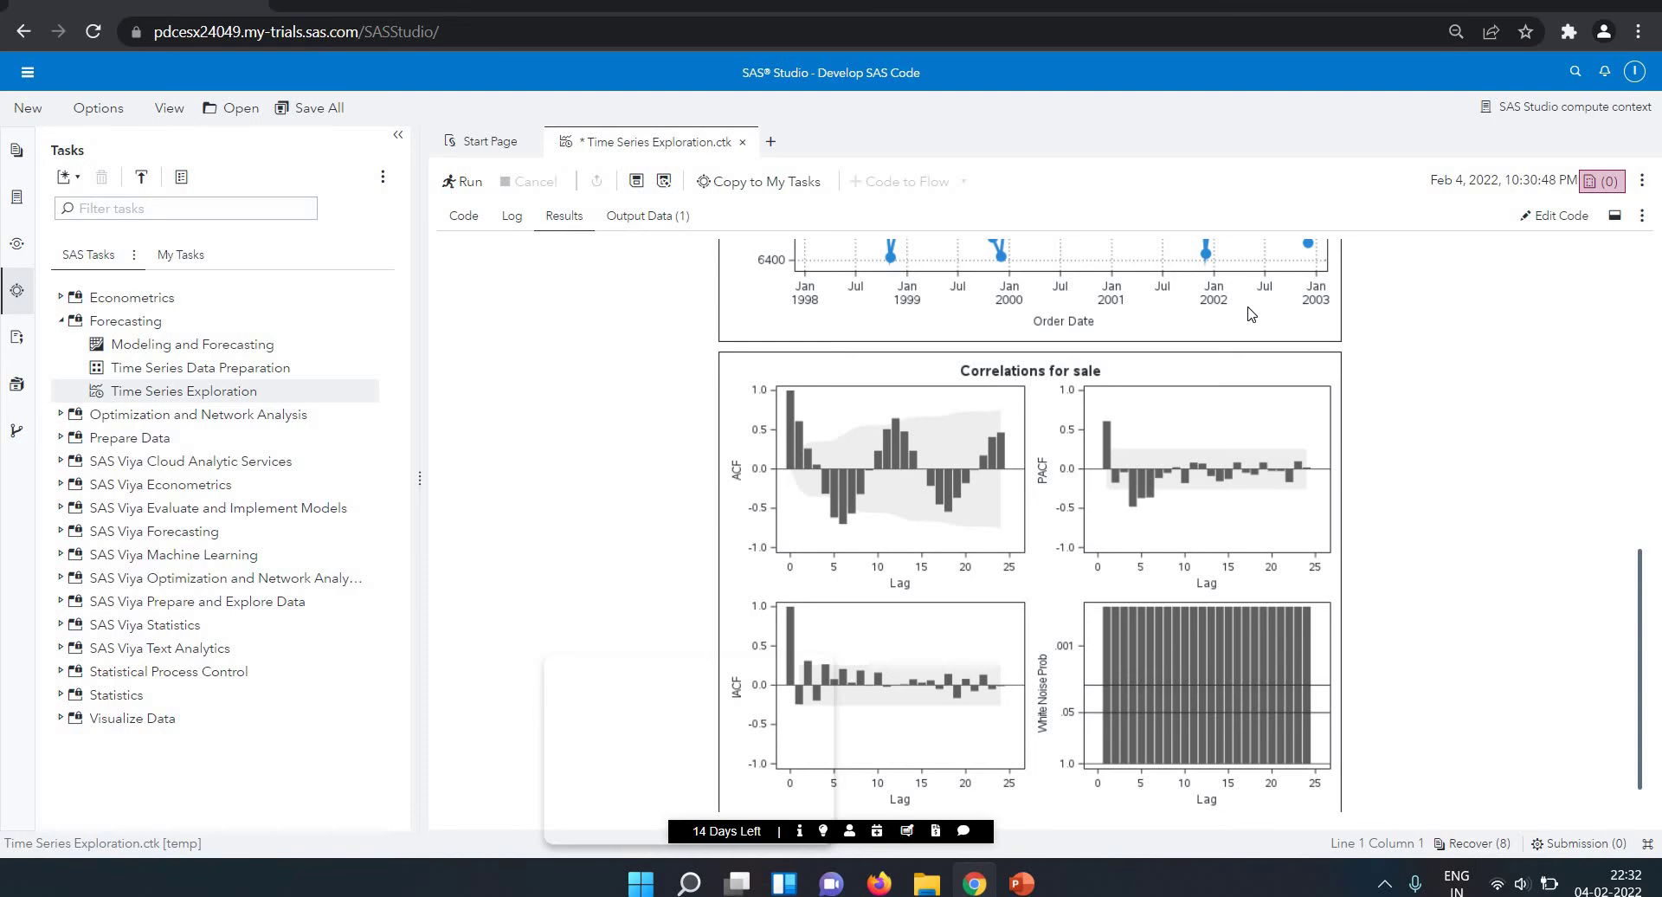
scroll(1251, 313, "up", 10)
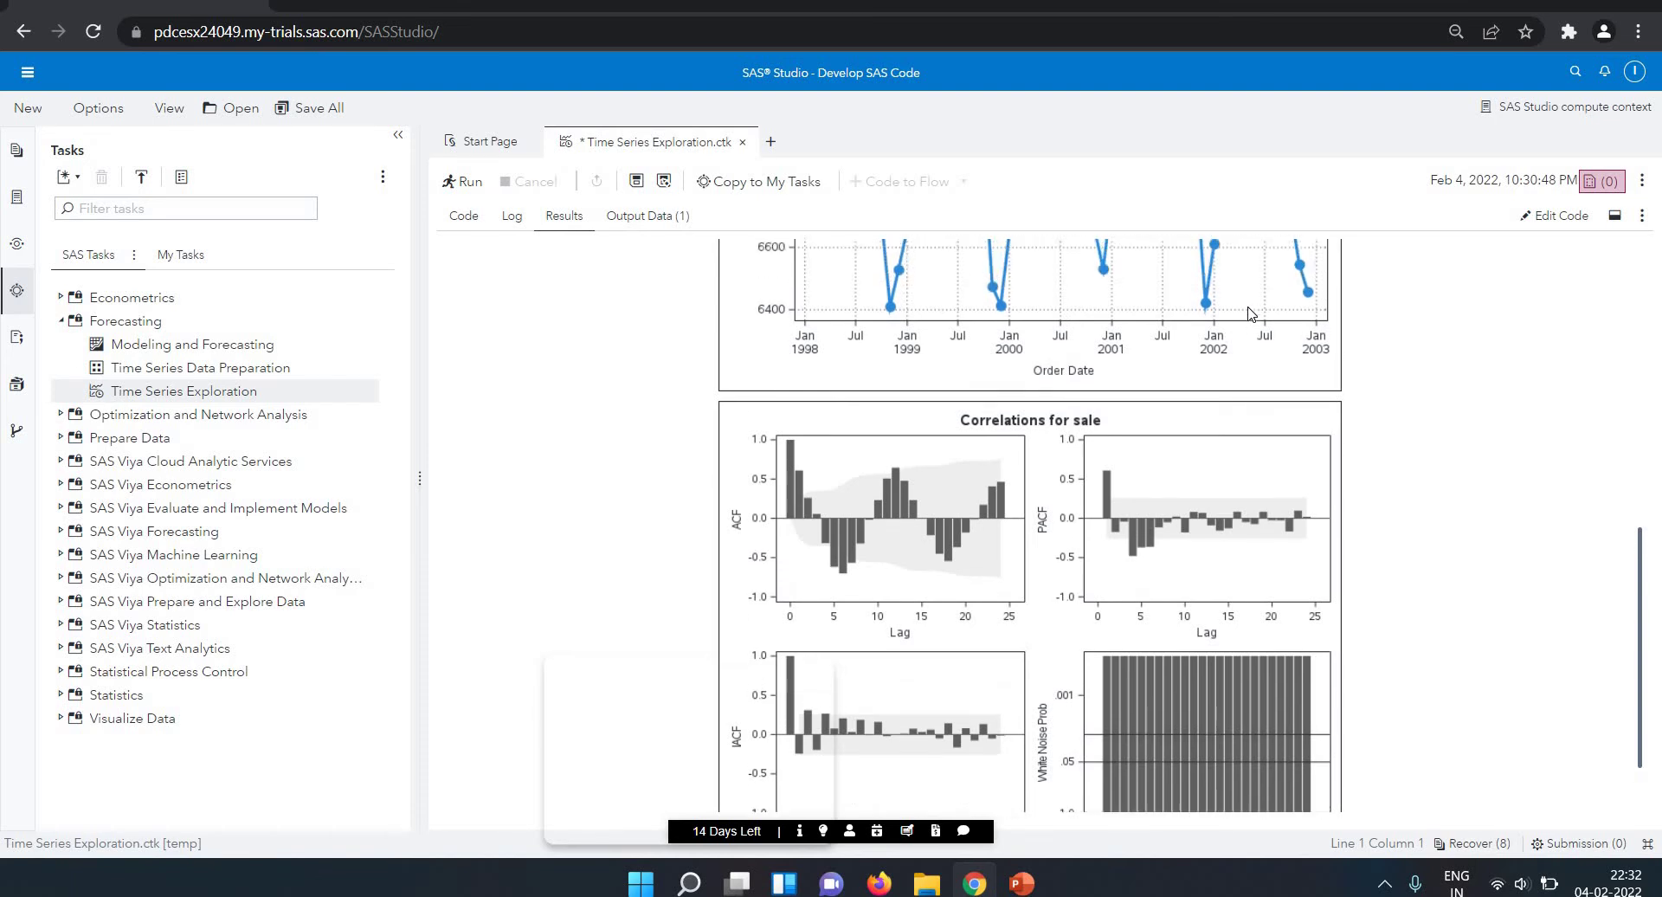
Step: Look through the monthly sale values in the WORK.DATA1 output table, and compare them with the Series Values for sale plot
left_click(649, 218)
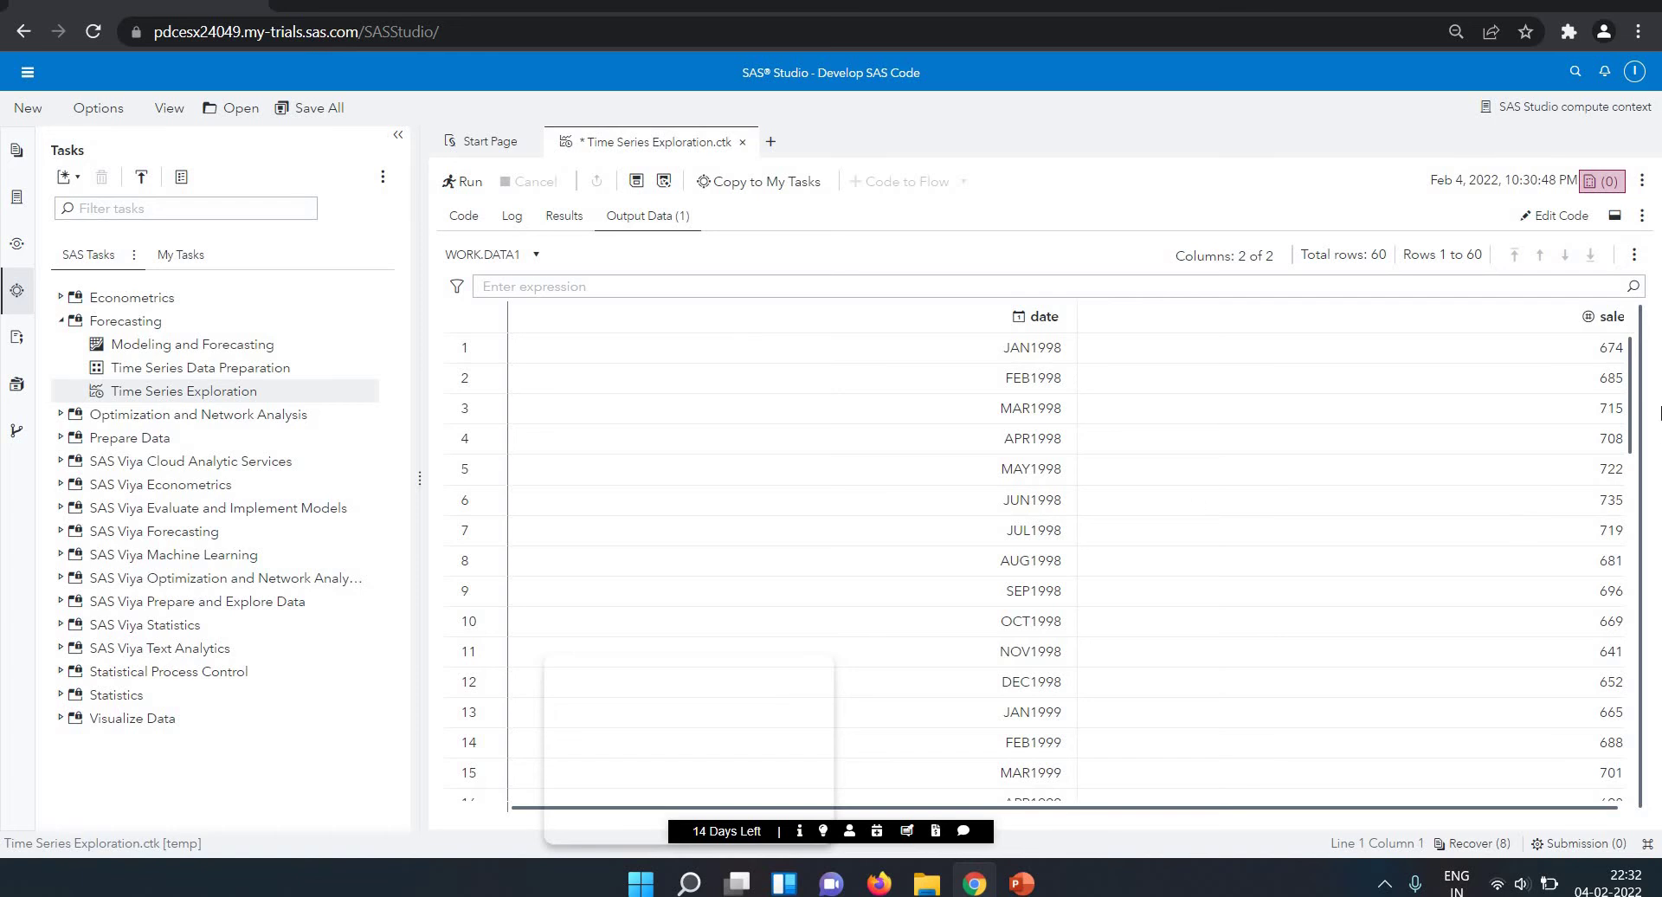
left_click_drag(1629, 371, 1659, 730)
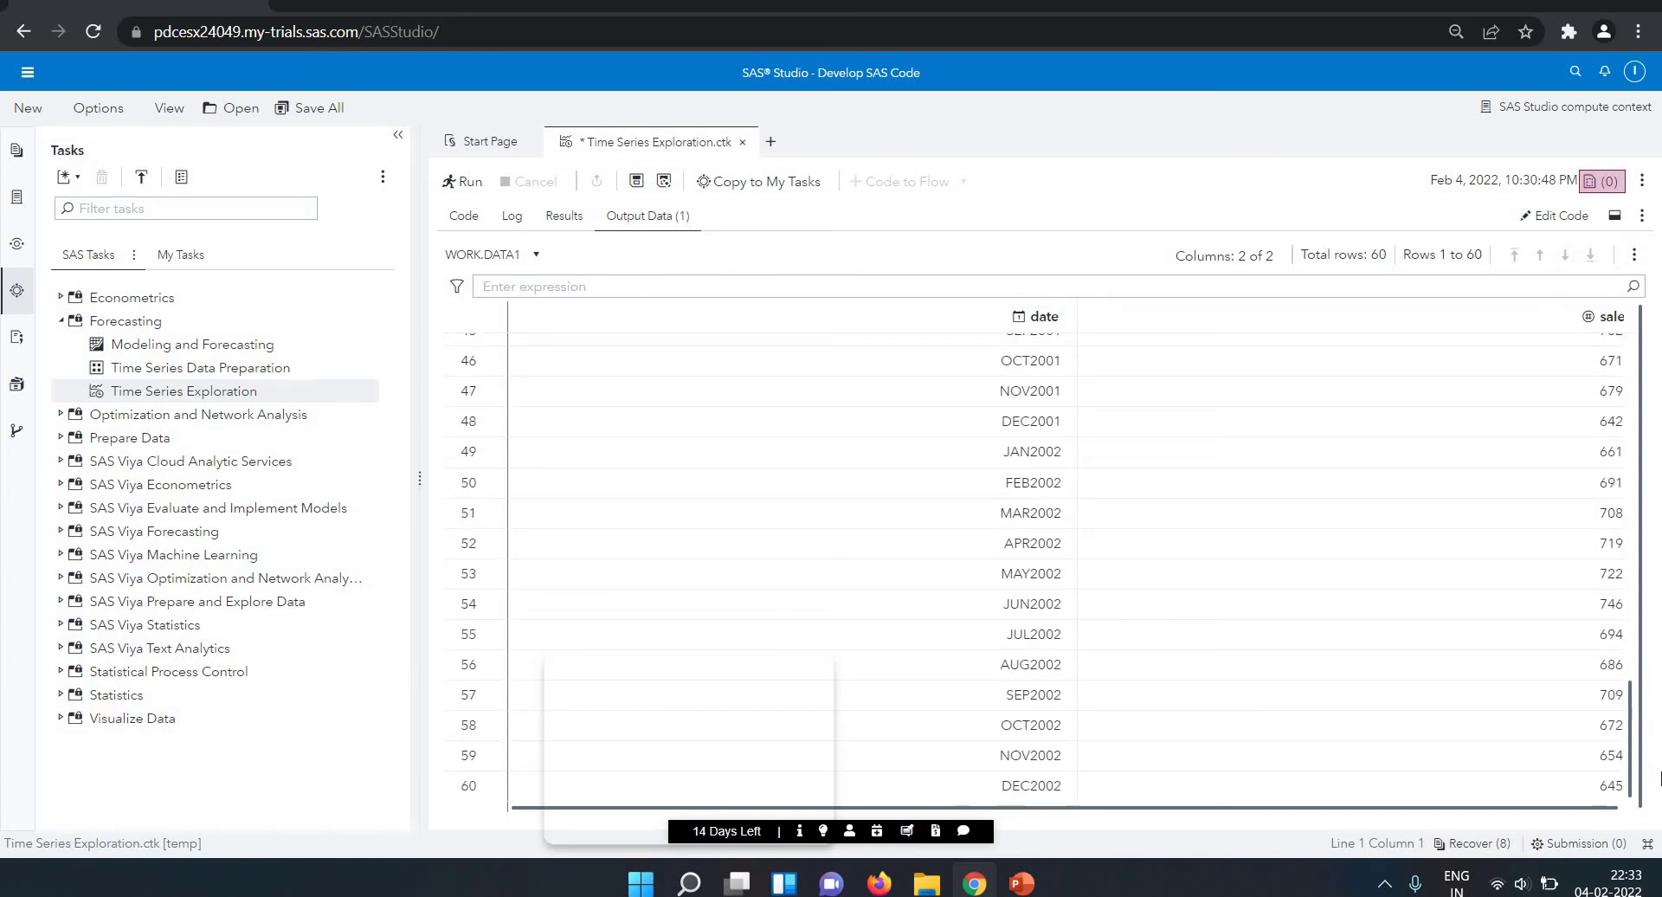
left_click_drag(1659, 758, 1655, 198)
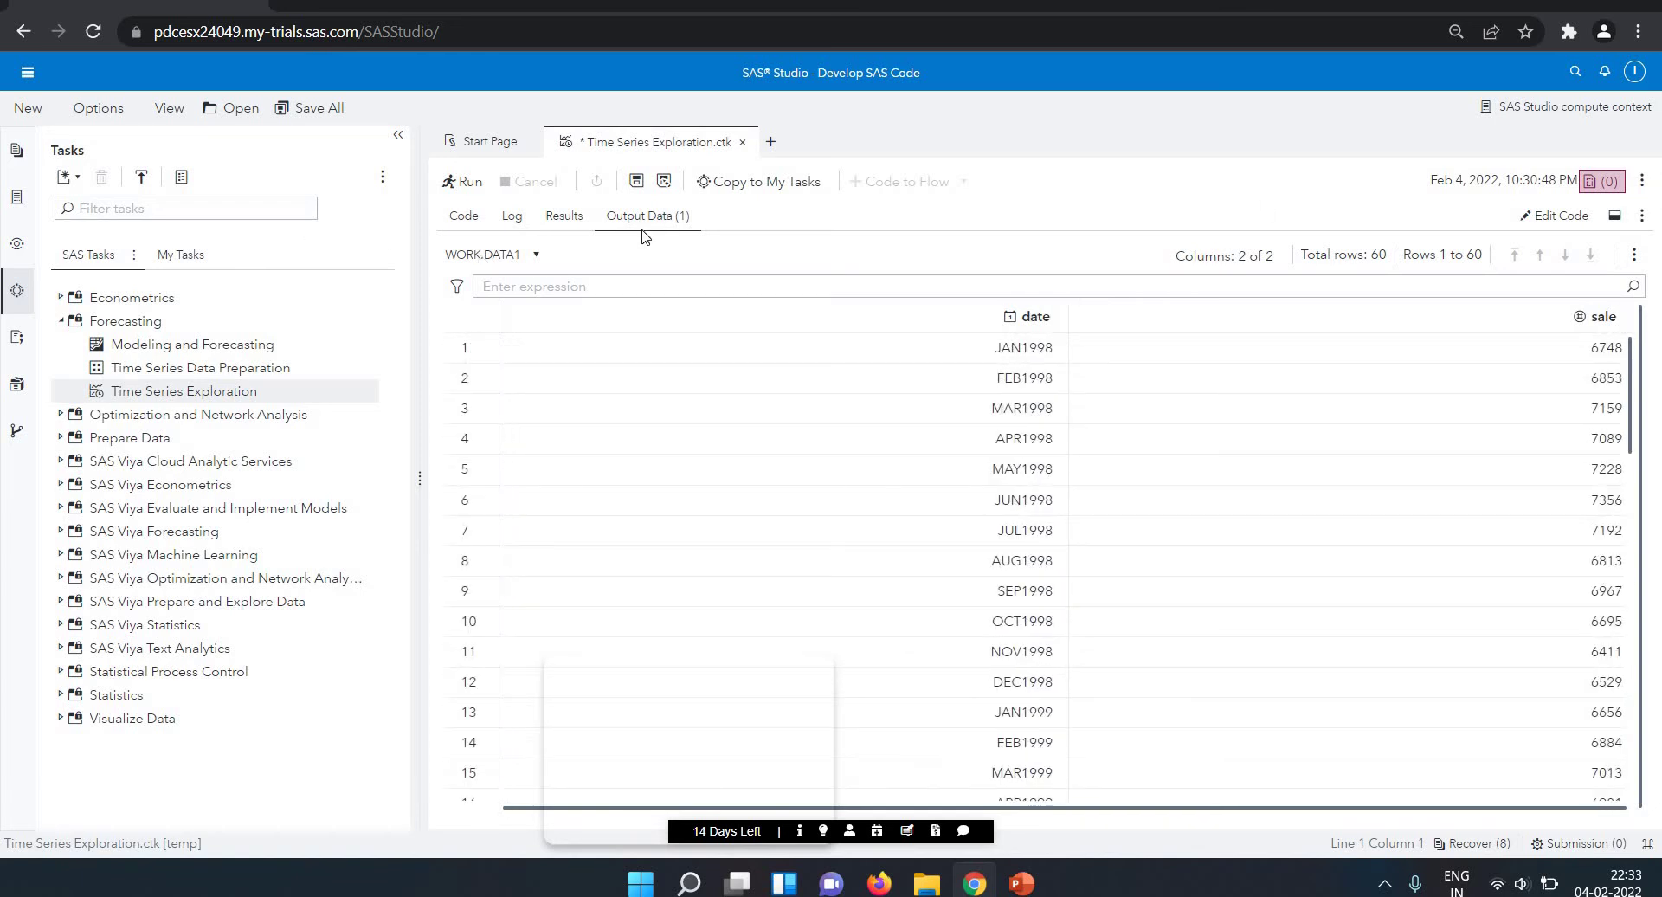
left_click(573, 223)
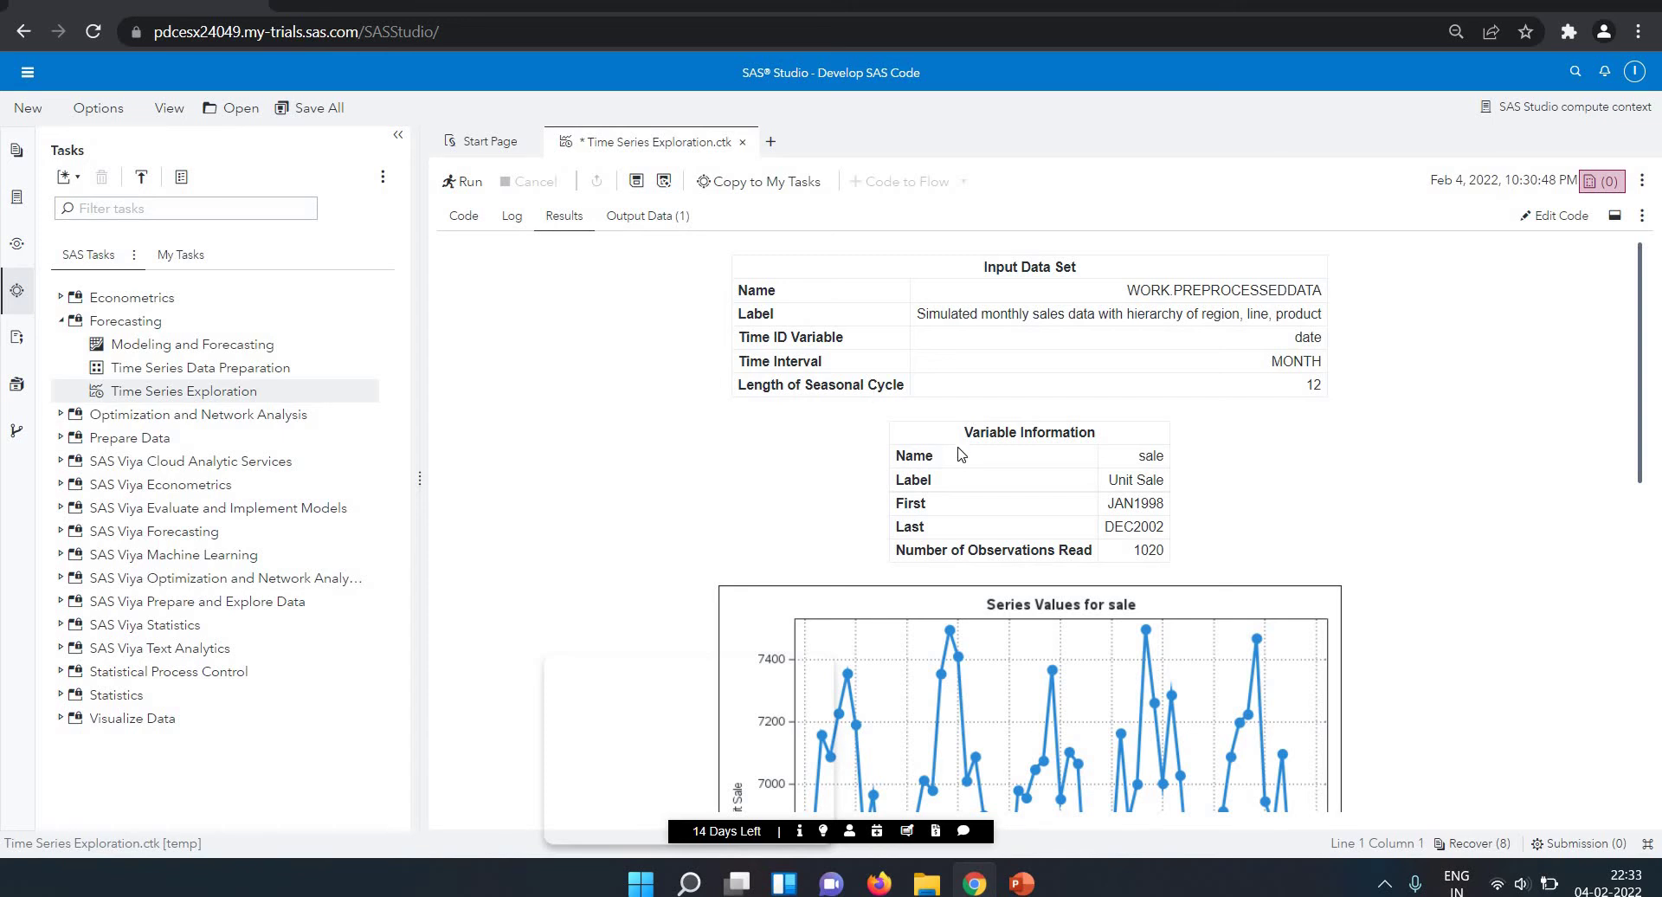
scroll(958, 454, "down", 5)
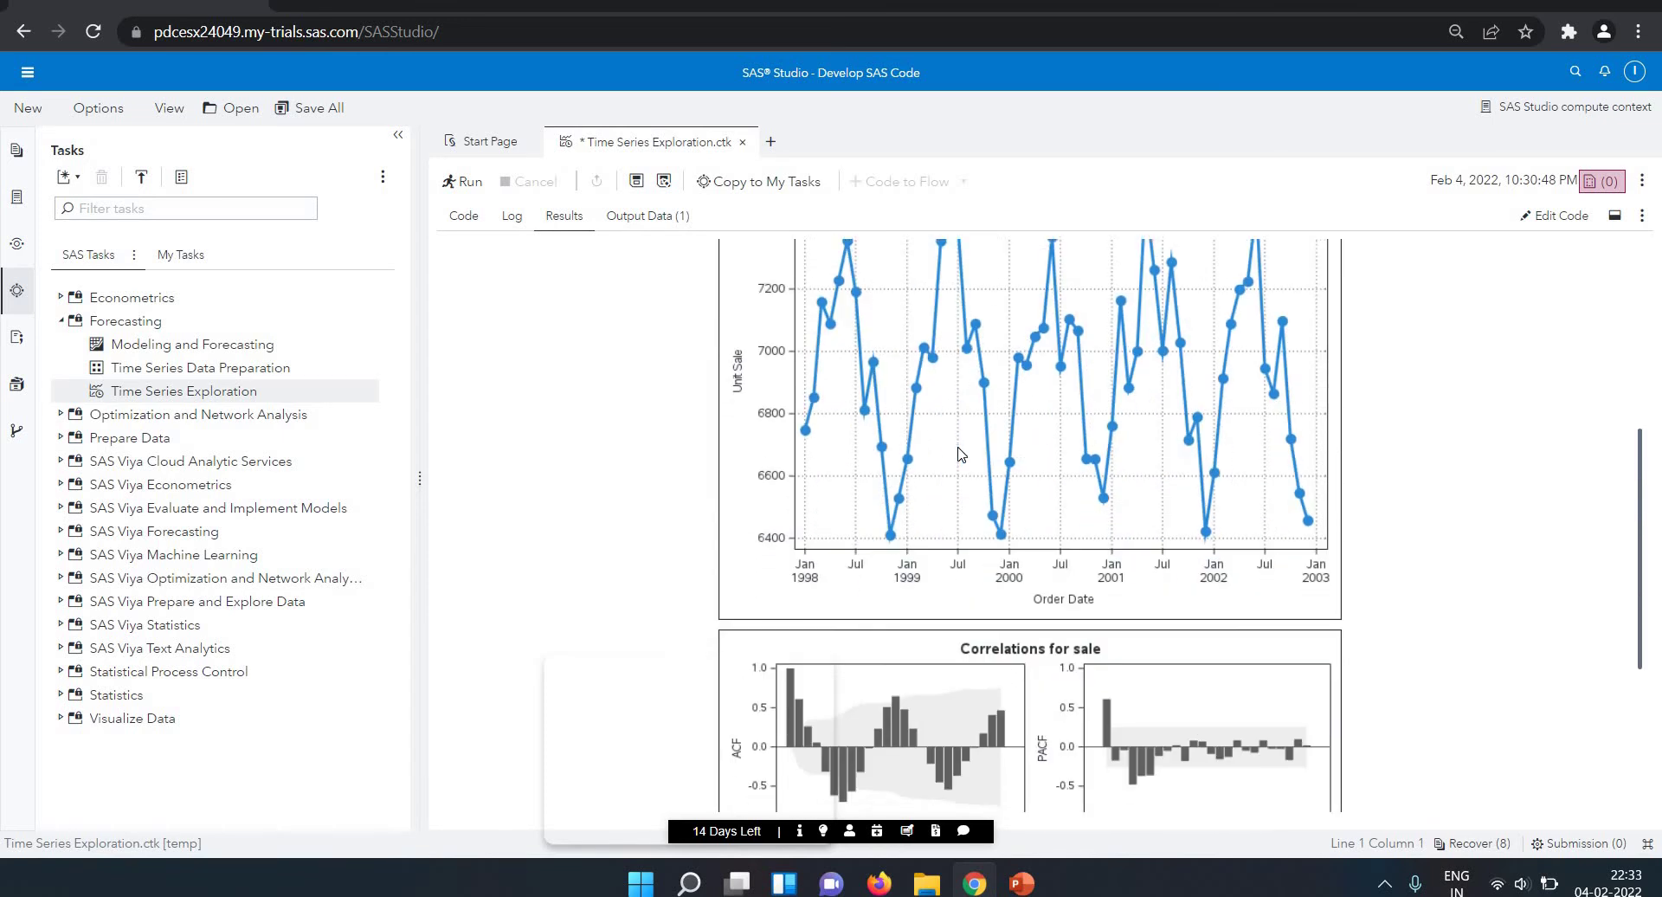
scroll(958, 453, "up", 5)
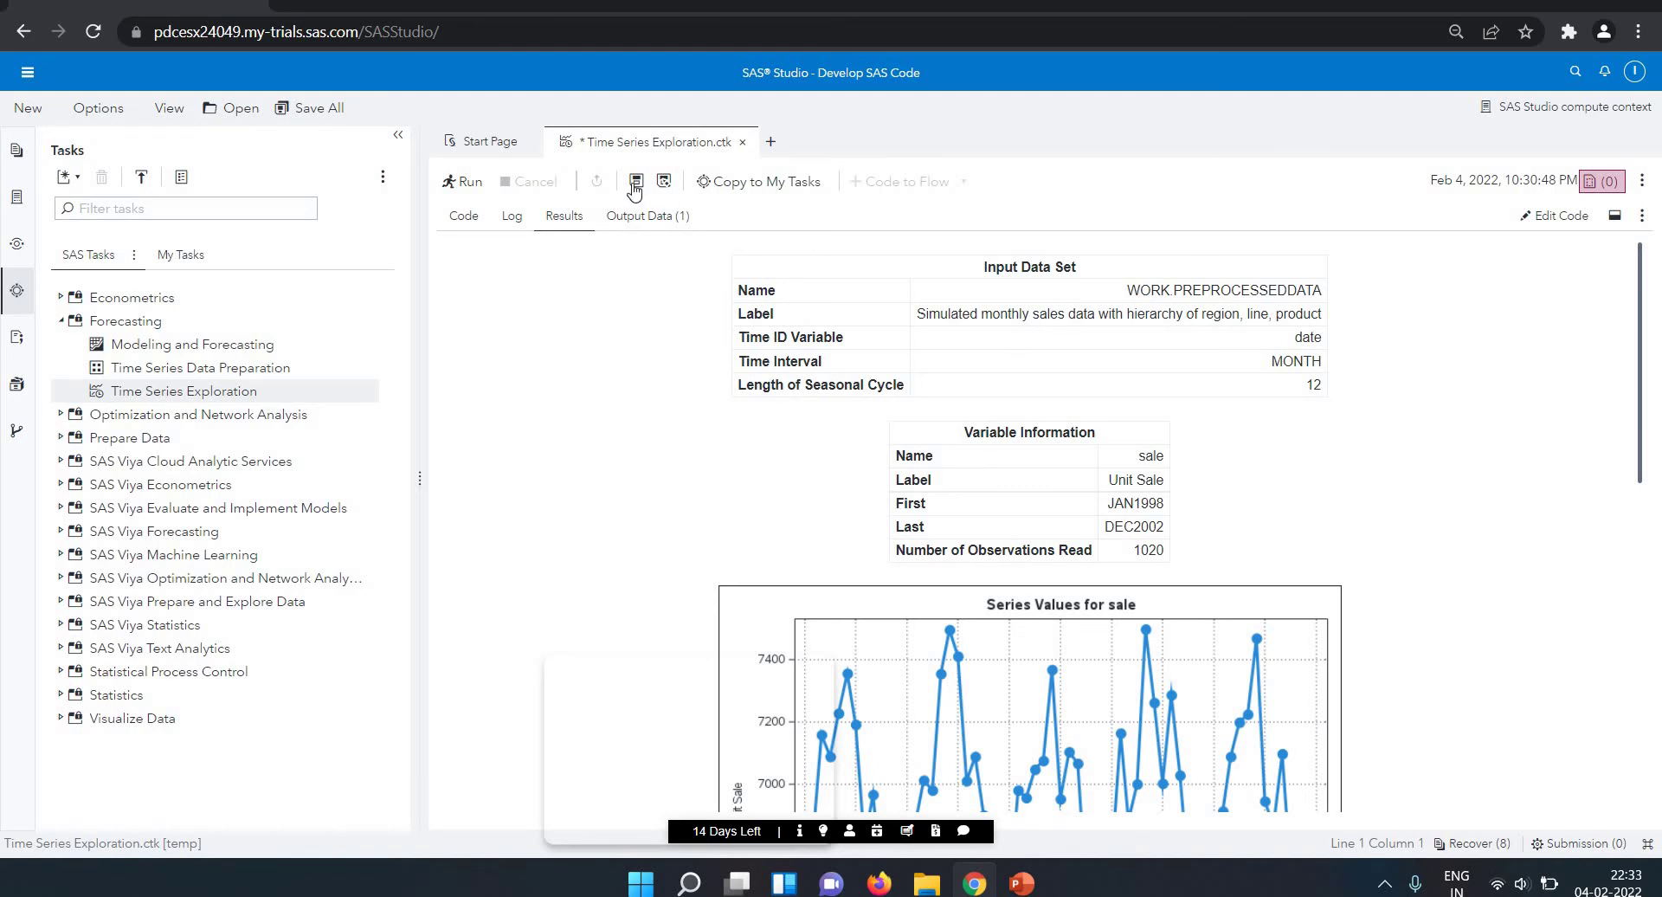
Step: Bring back the task settings and add the Series histogram and Seasonal cycles plots to the analyses
left_click(511, 217)
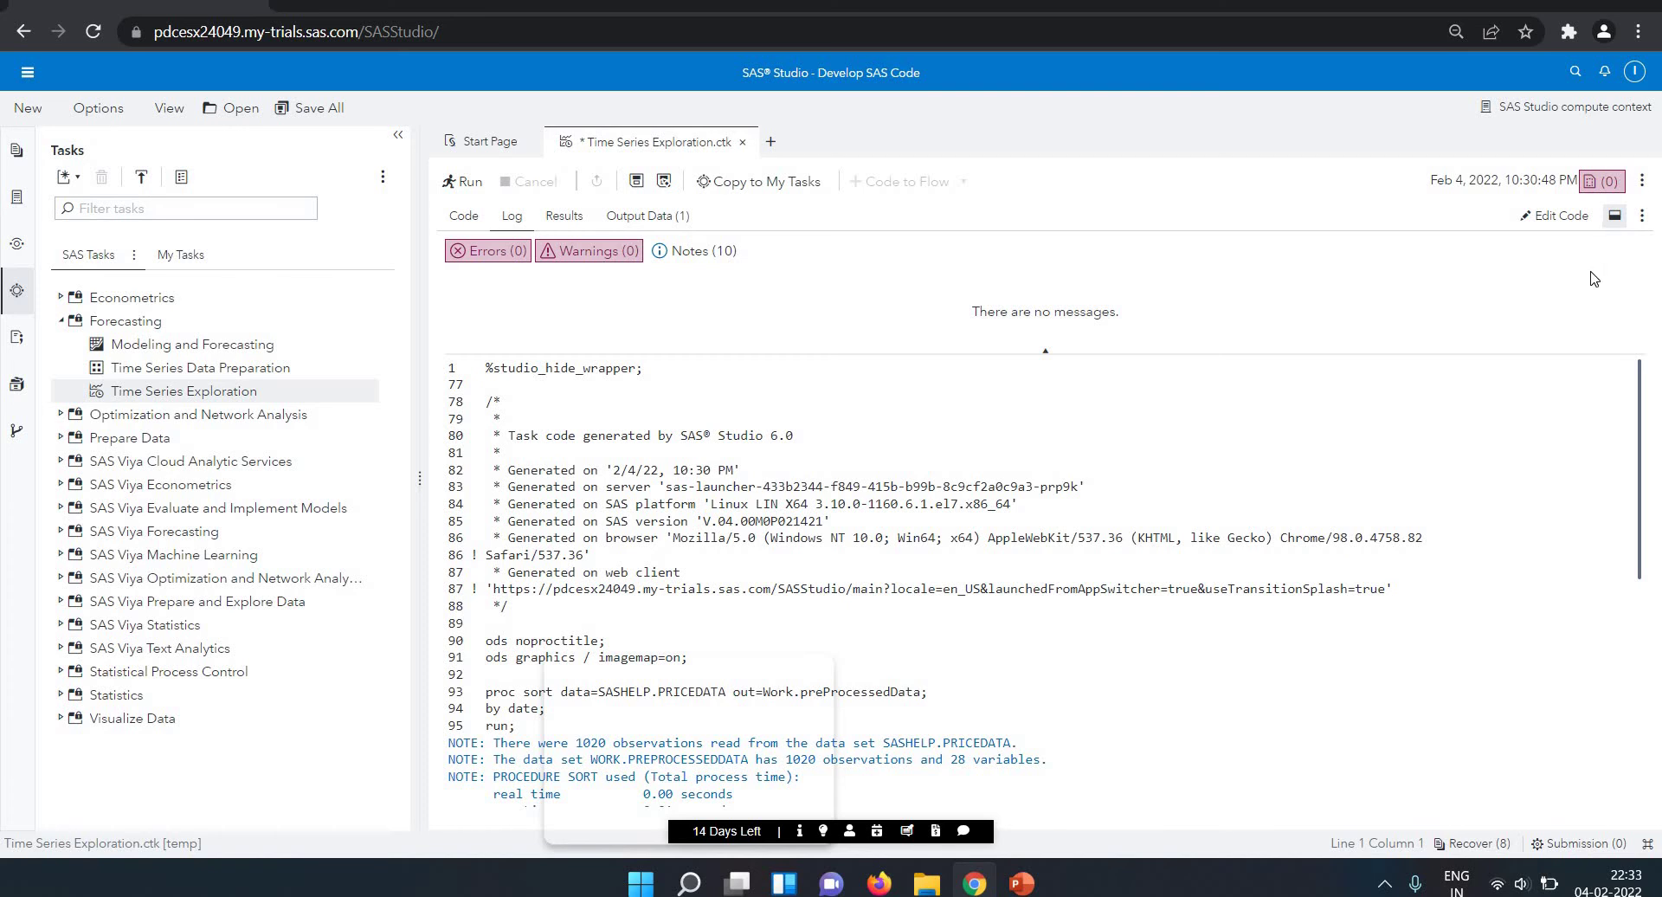
left_click(1614, 215)
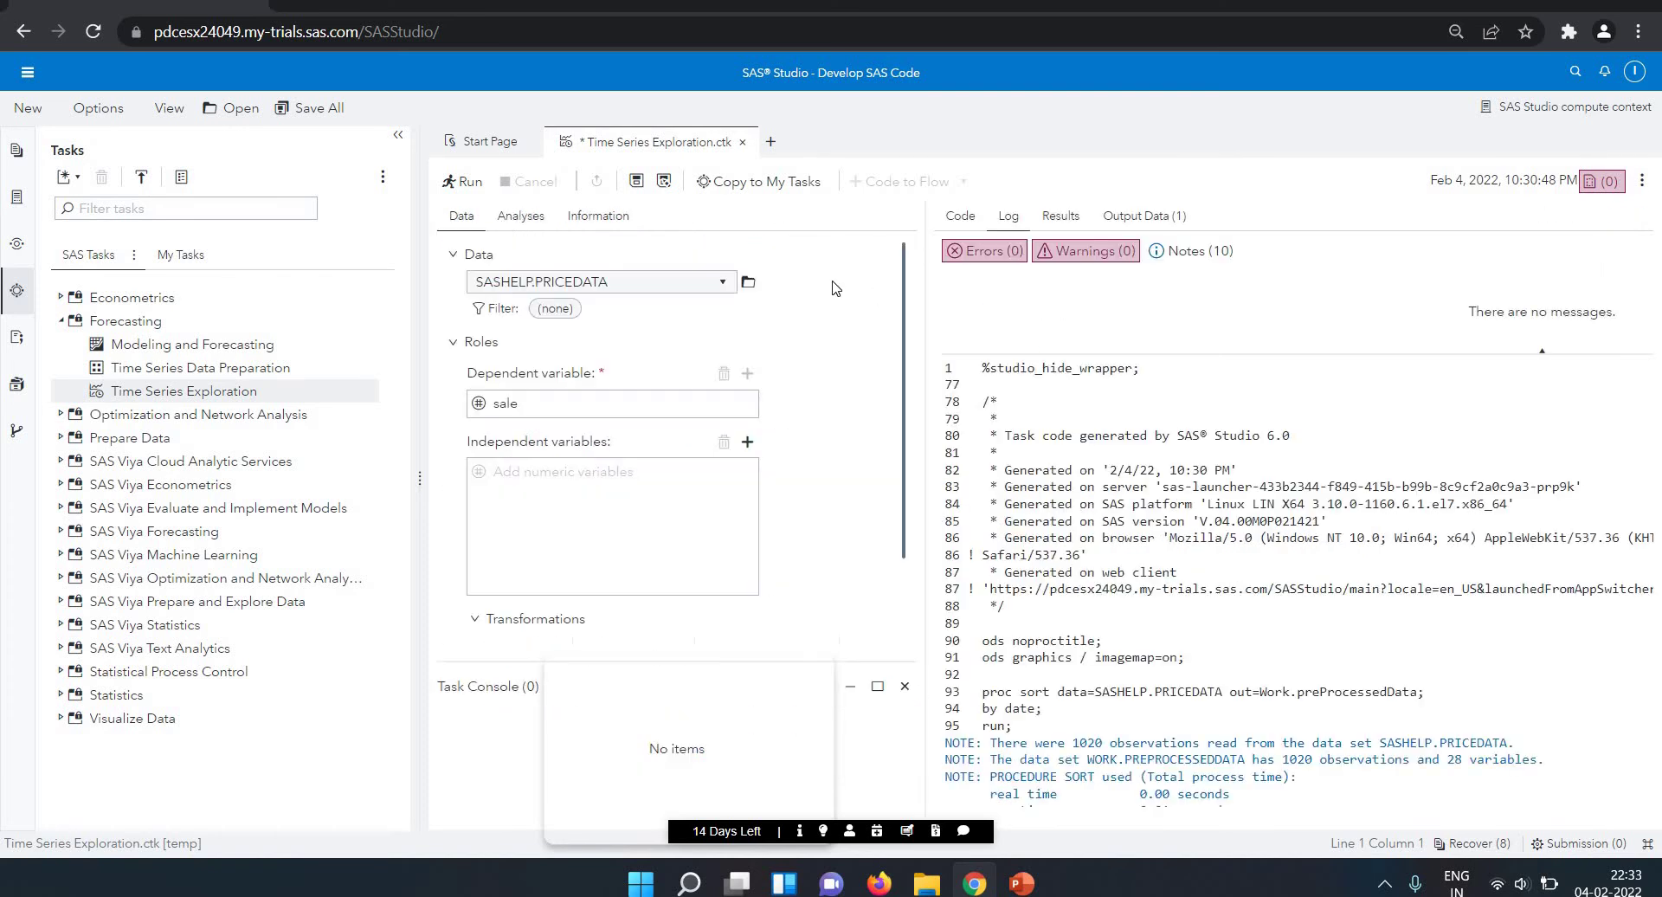
left_click(508, 220)
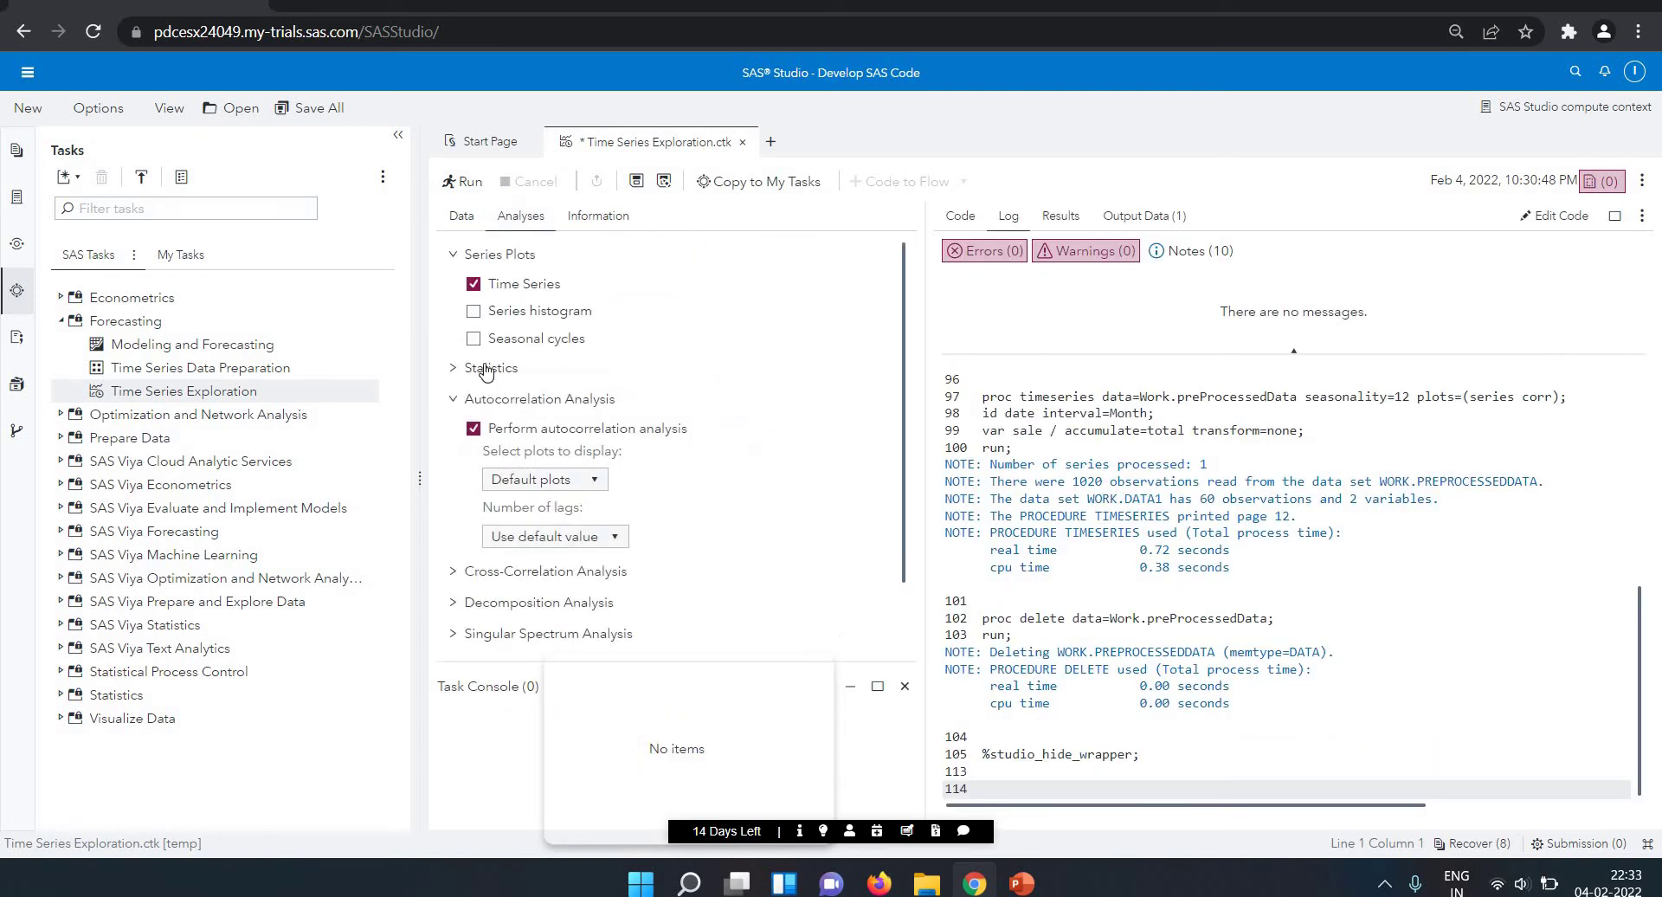
left_click(531, 318)
left_click(527, 347)
Step: Check the autocorrelation options, keeping Default plots and the default number of lags
left_click(580, 485)
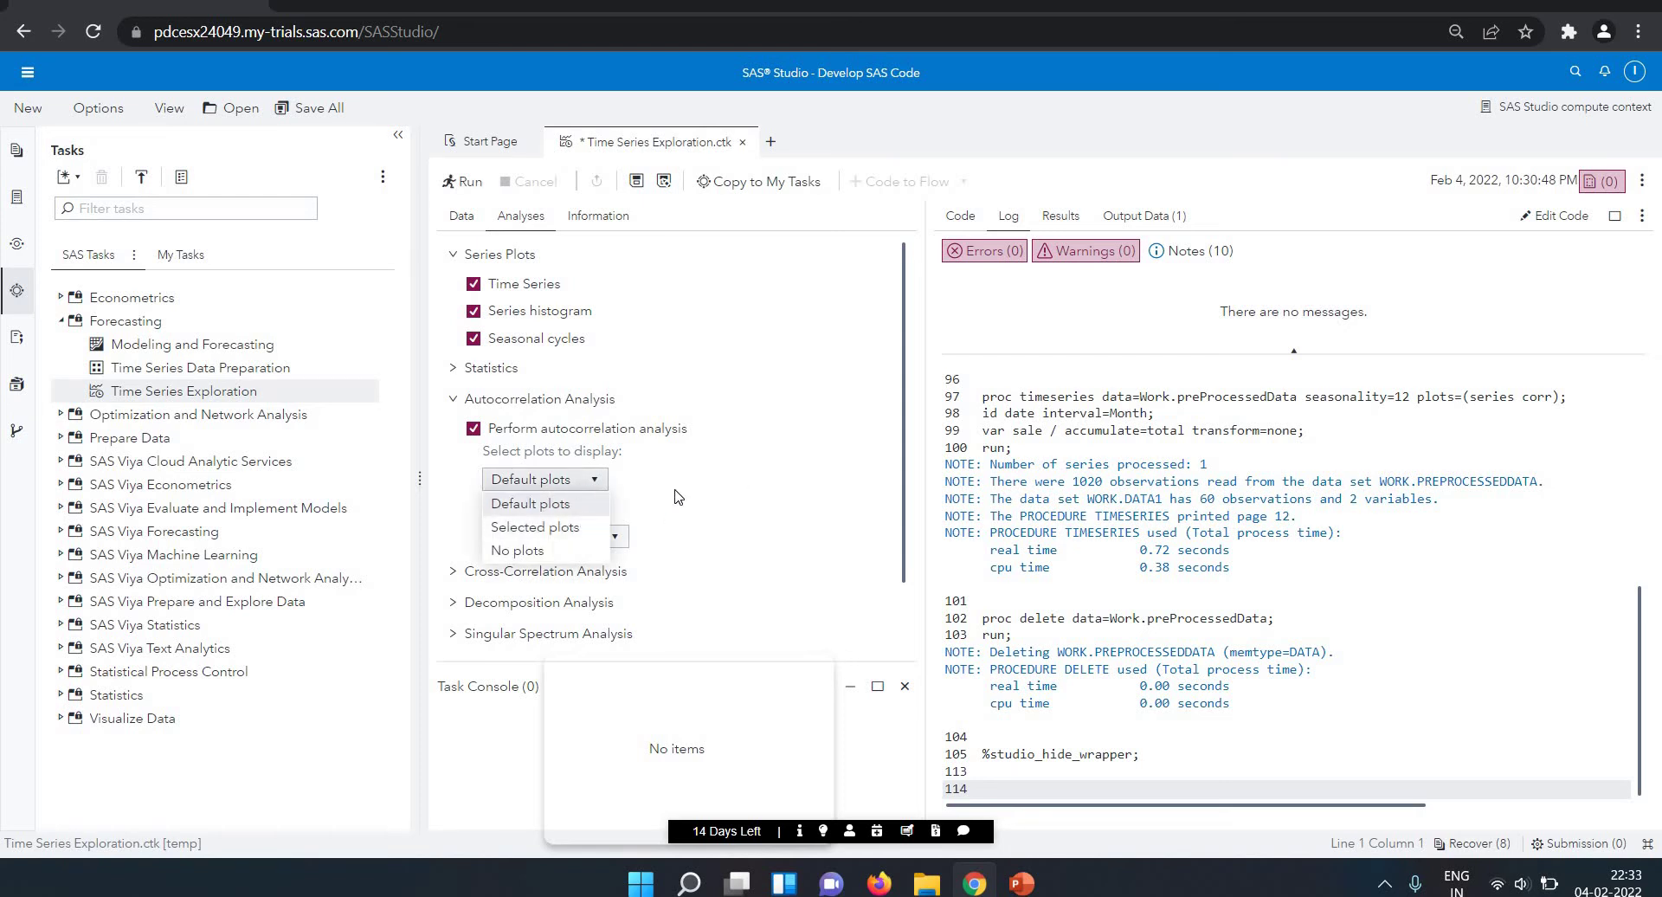
left_click(641, 512)
left_click(571, 539)
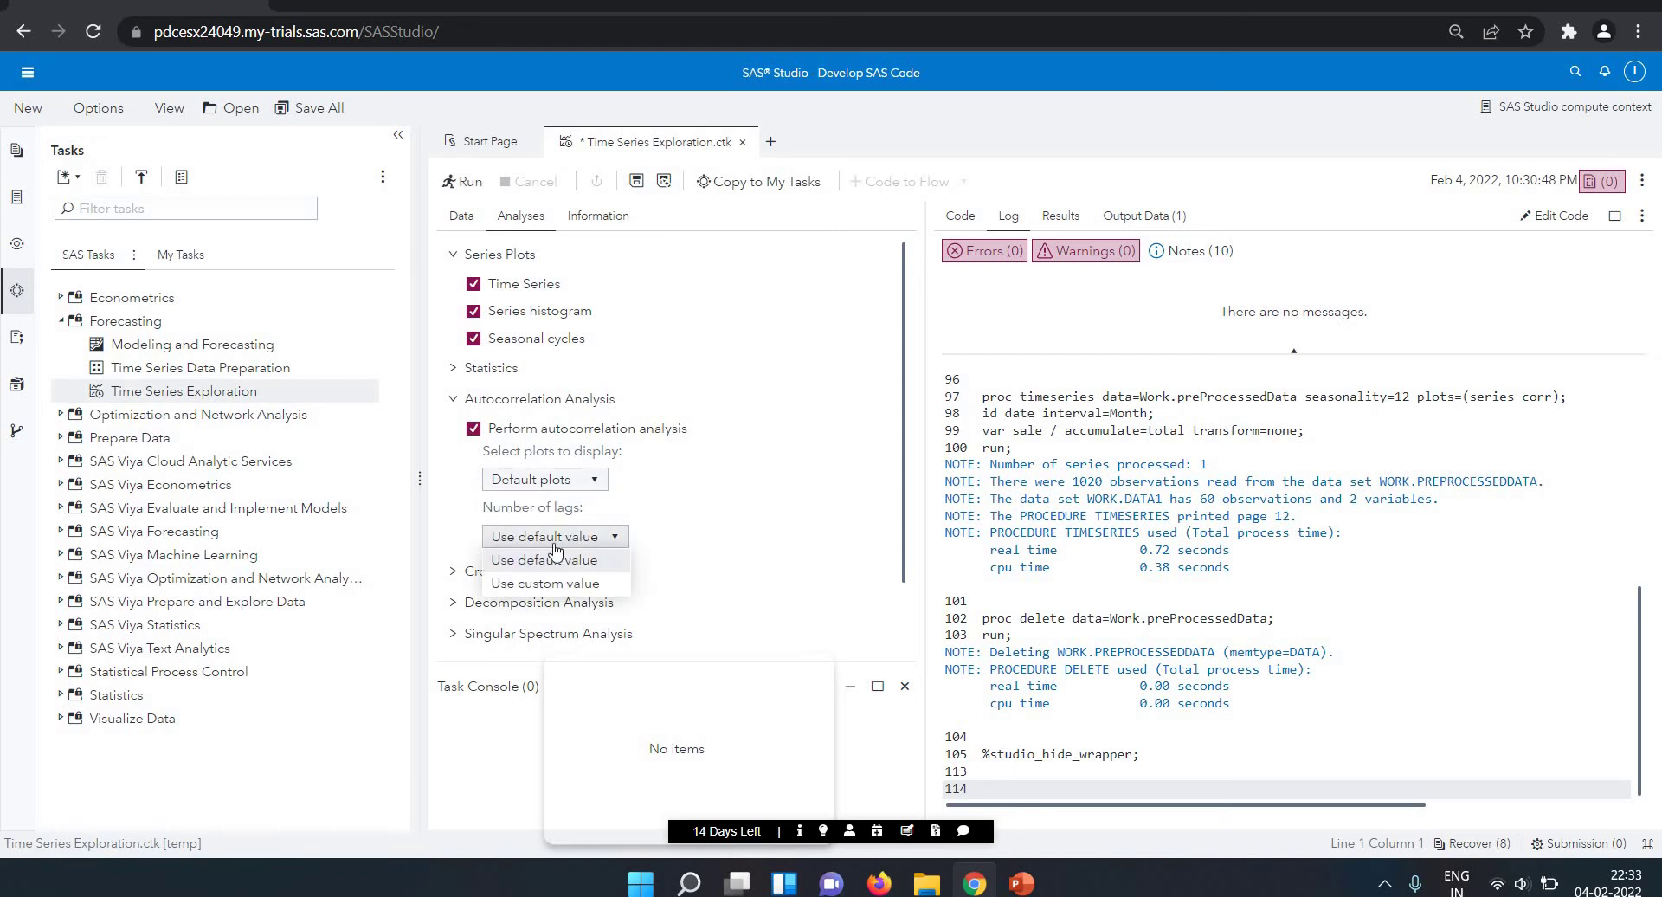
left_click(561, 556)
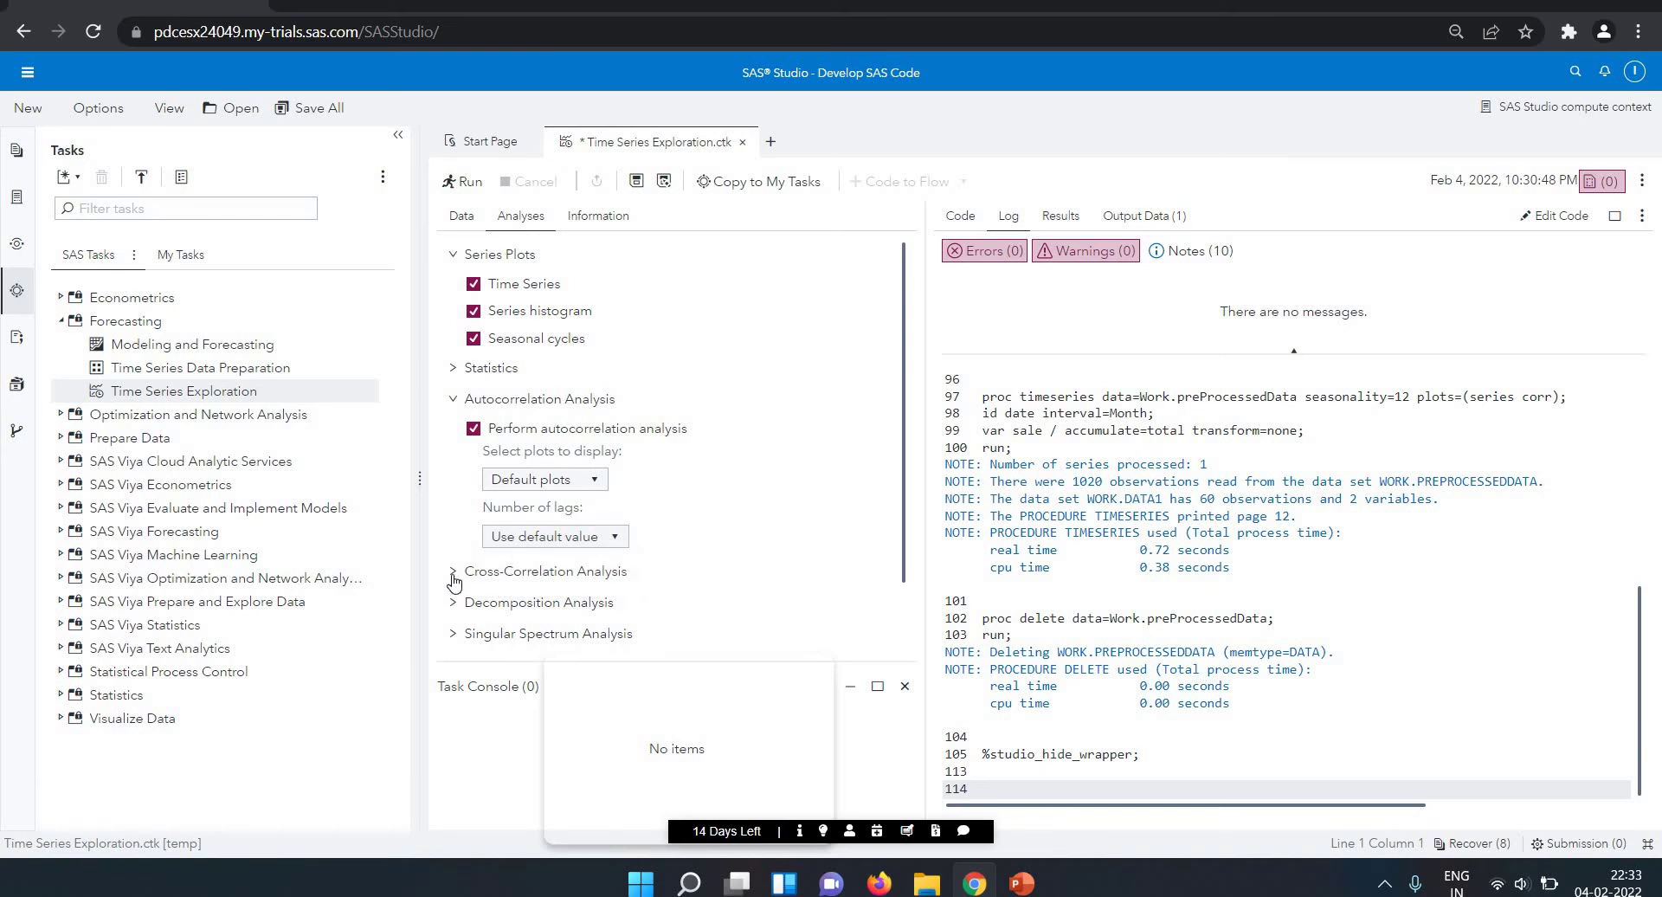
Step: Check the requirements for cross-correlation analysis and collapse its options again
left_click(453, 578)
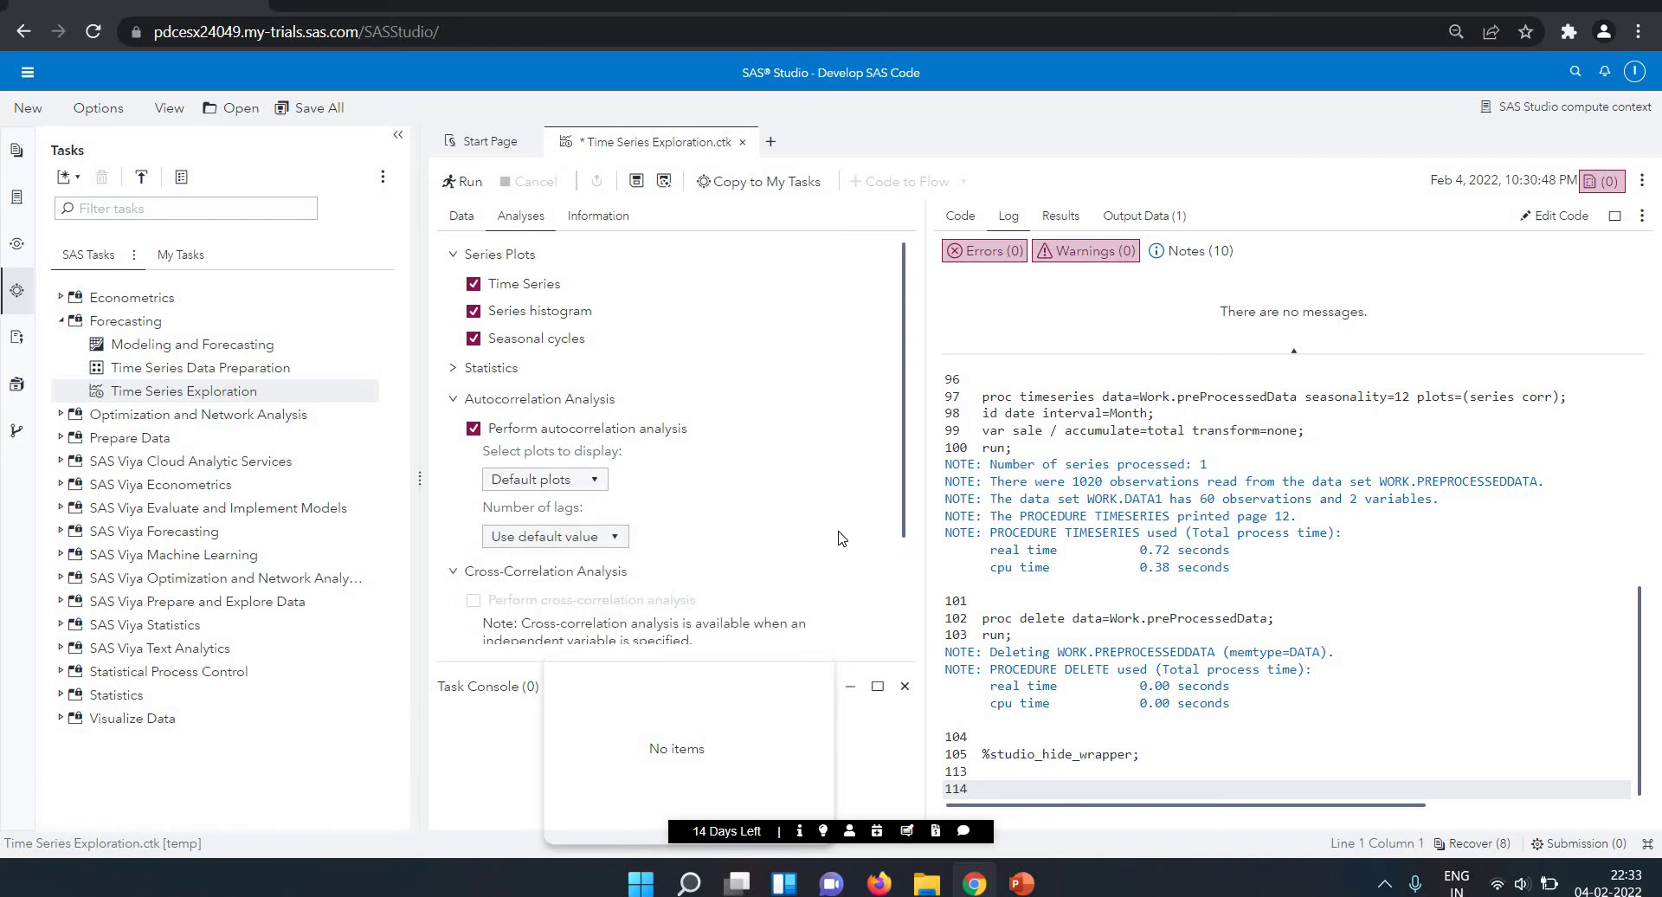
key("Up")
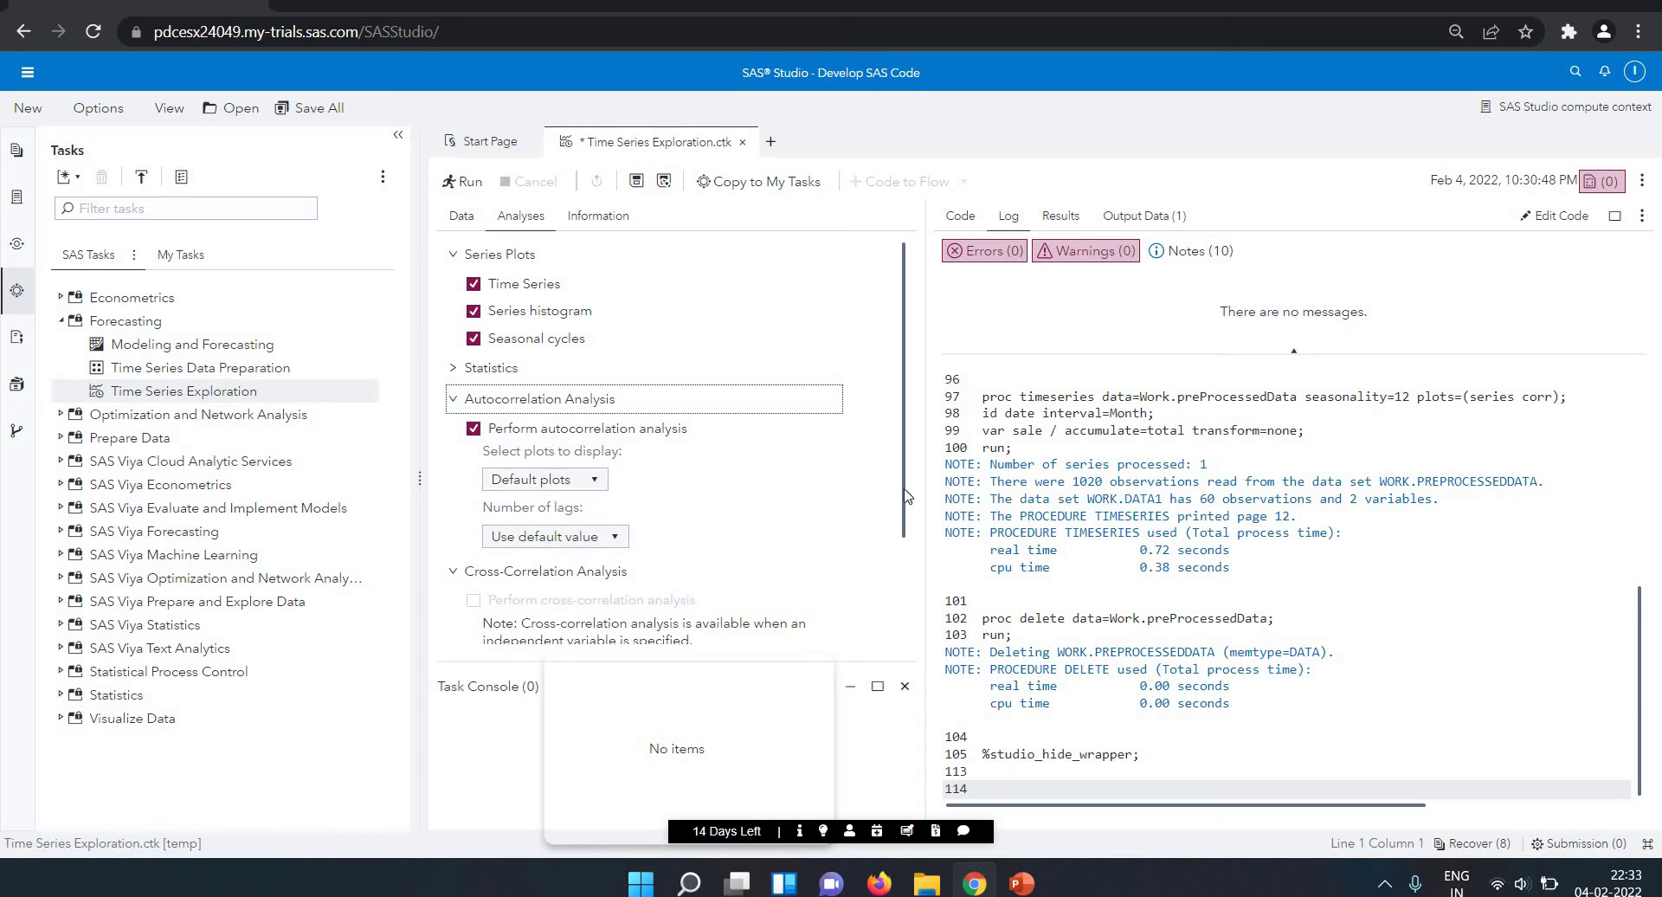
scroll(914, 600, "down", 1)
scroll(910, 600, "down", 1)
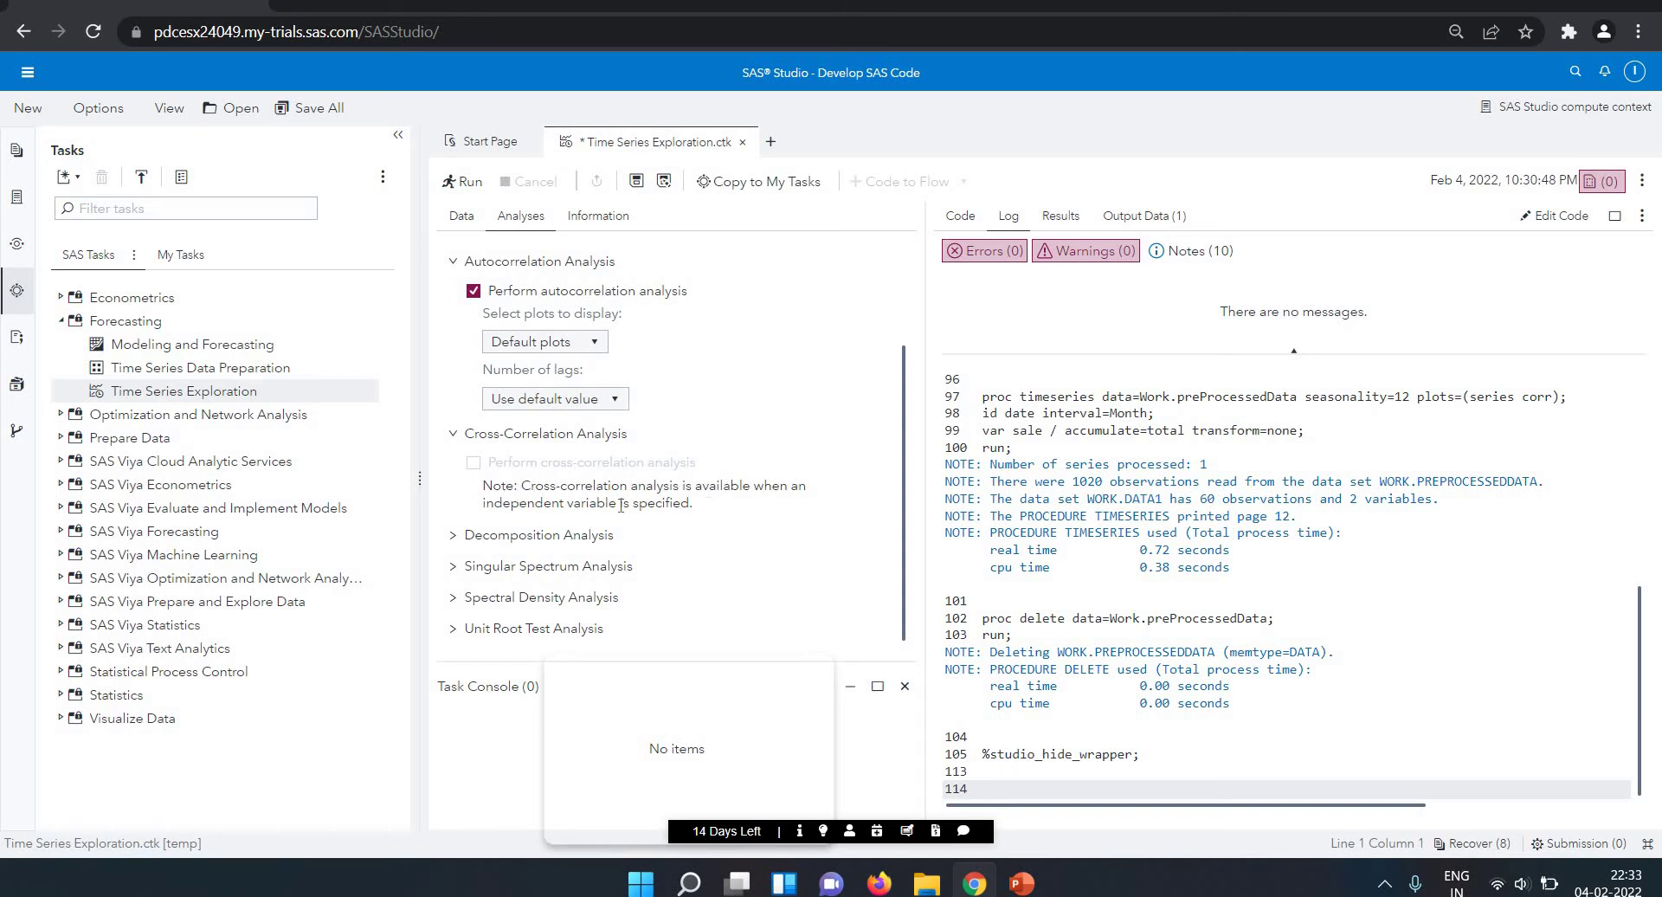
left_click(453, 435)
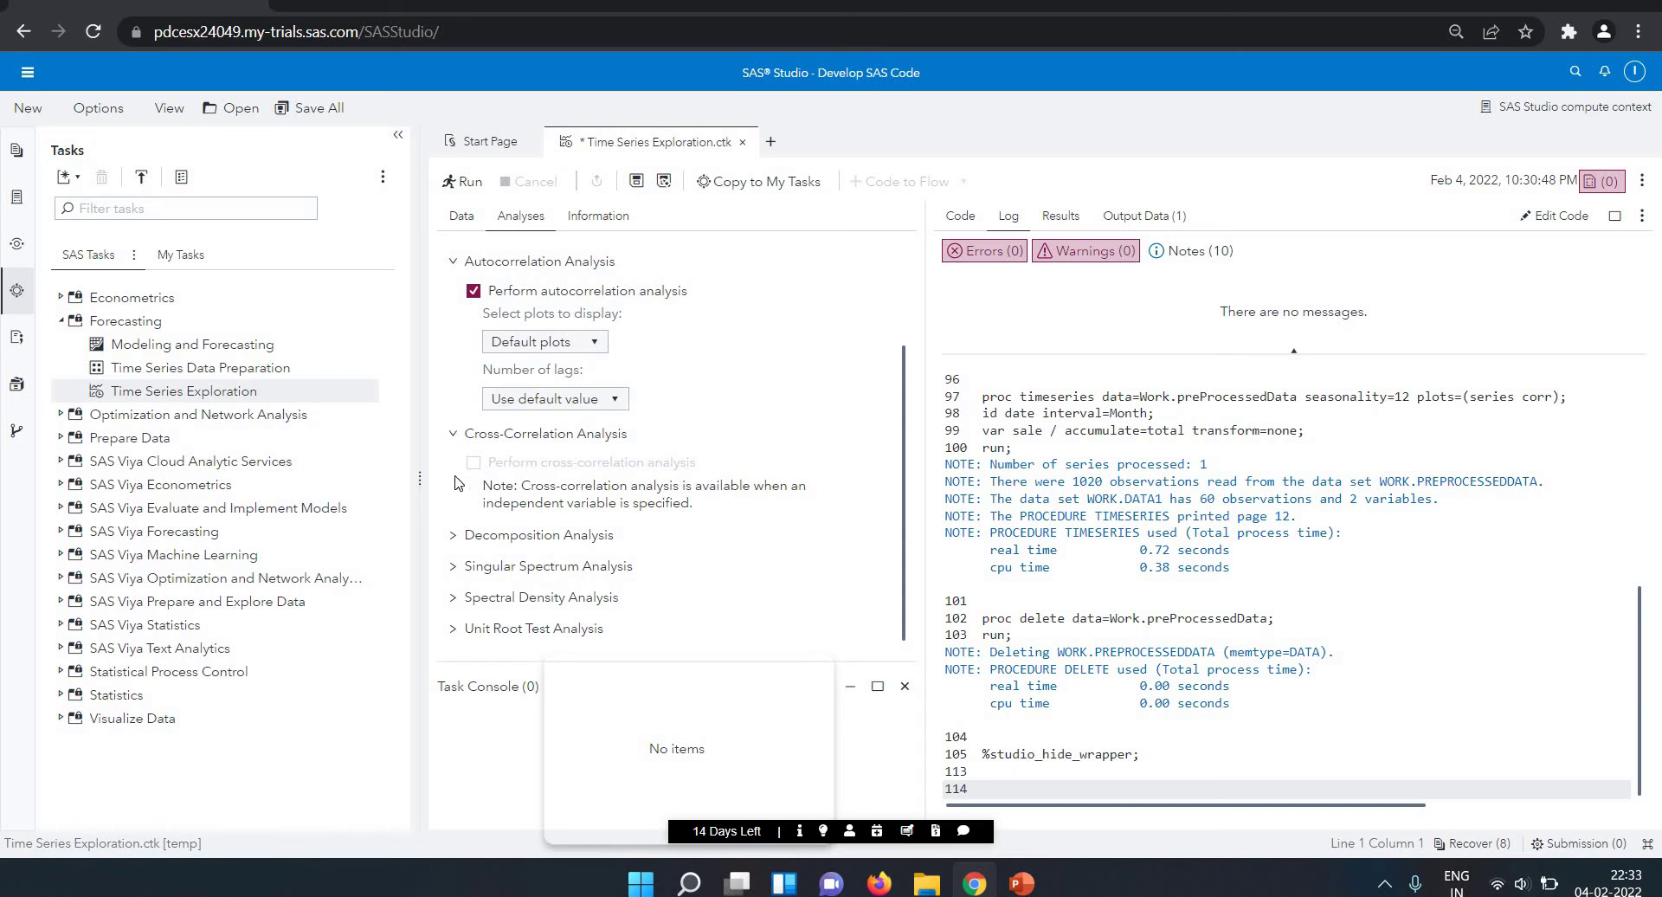
Step: Enable decomposition analysis, leaving its plots at Default plots and its decomposition method at Automatic
left_click(460, 540)
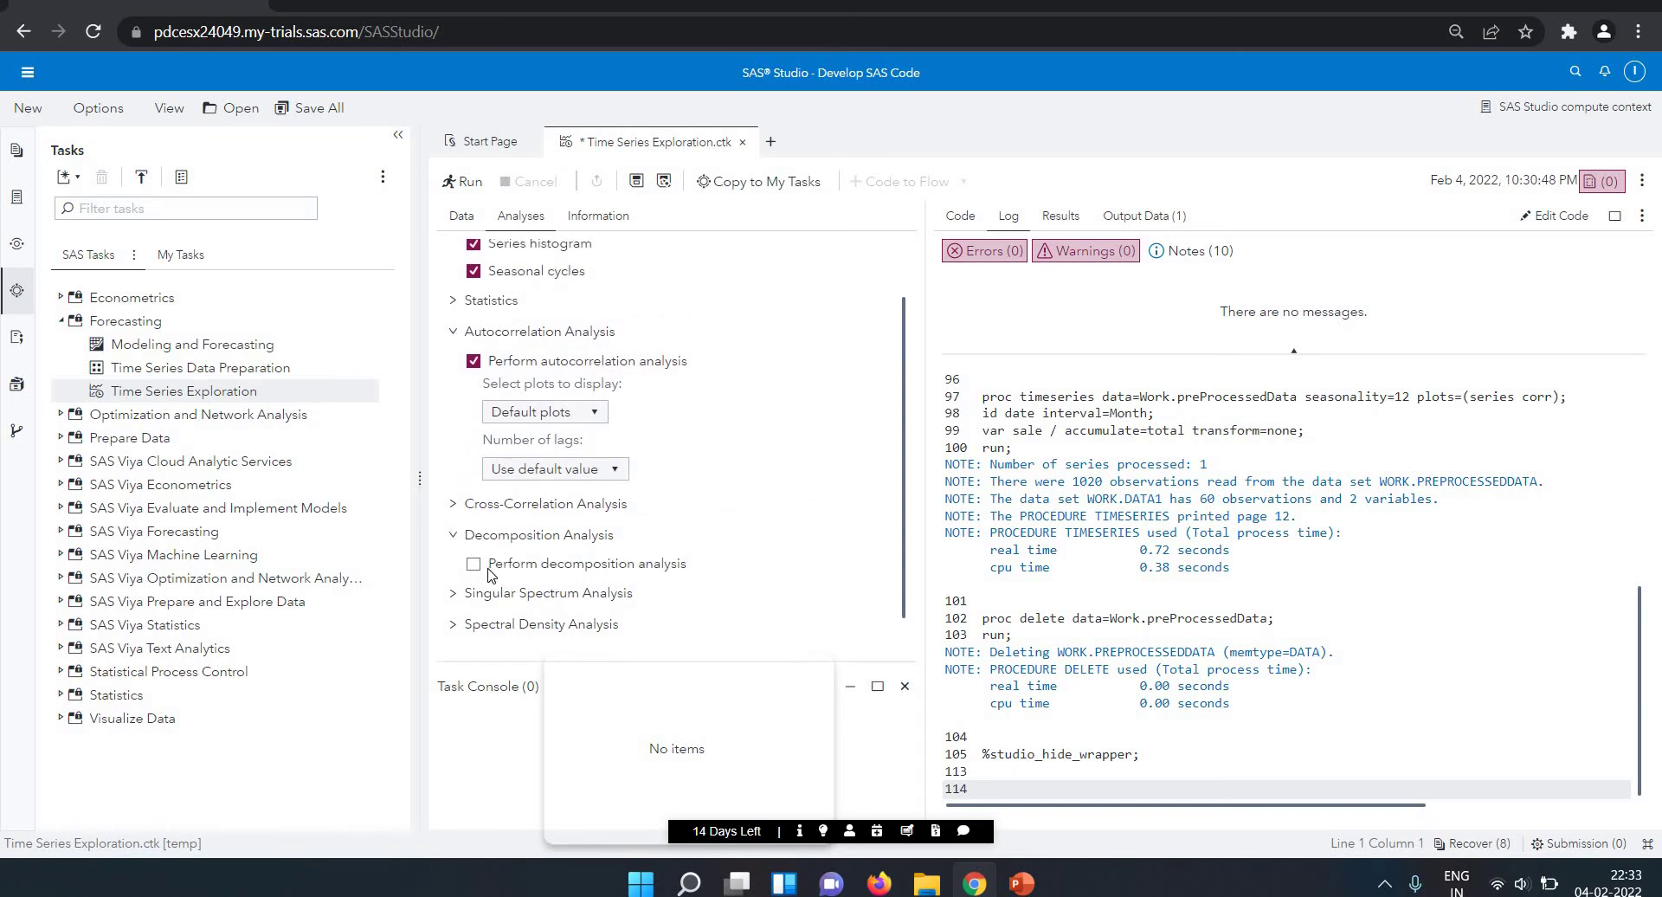
left_click(488, 568)
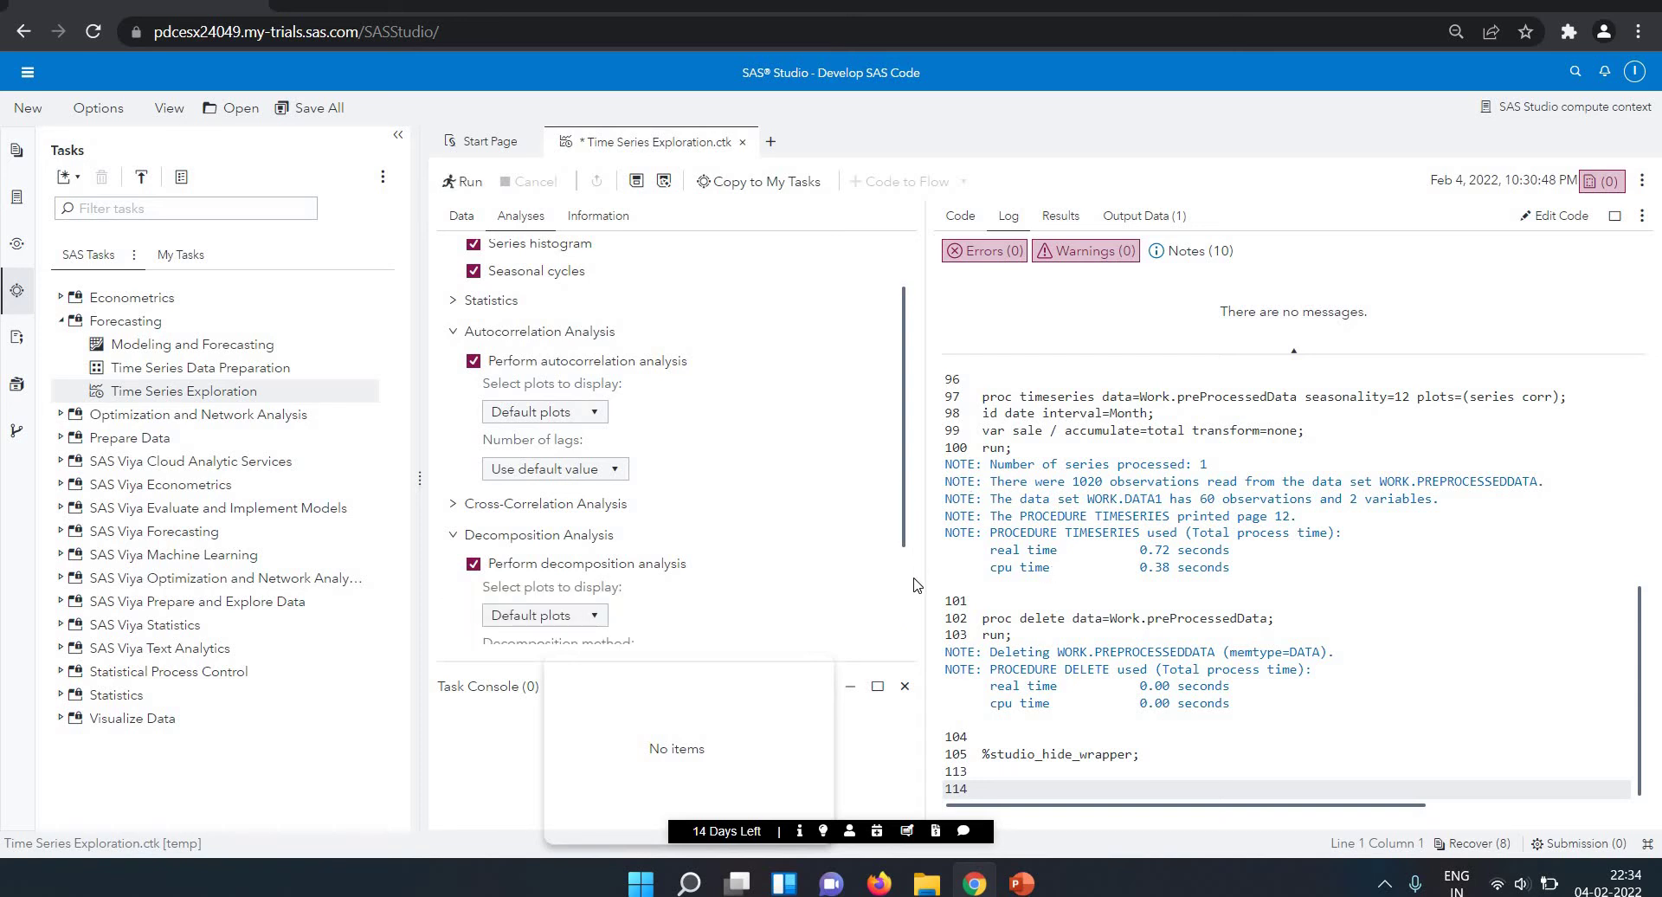
scroll(915, 585, "down", 3)
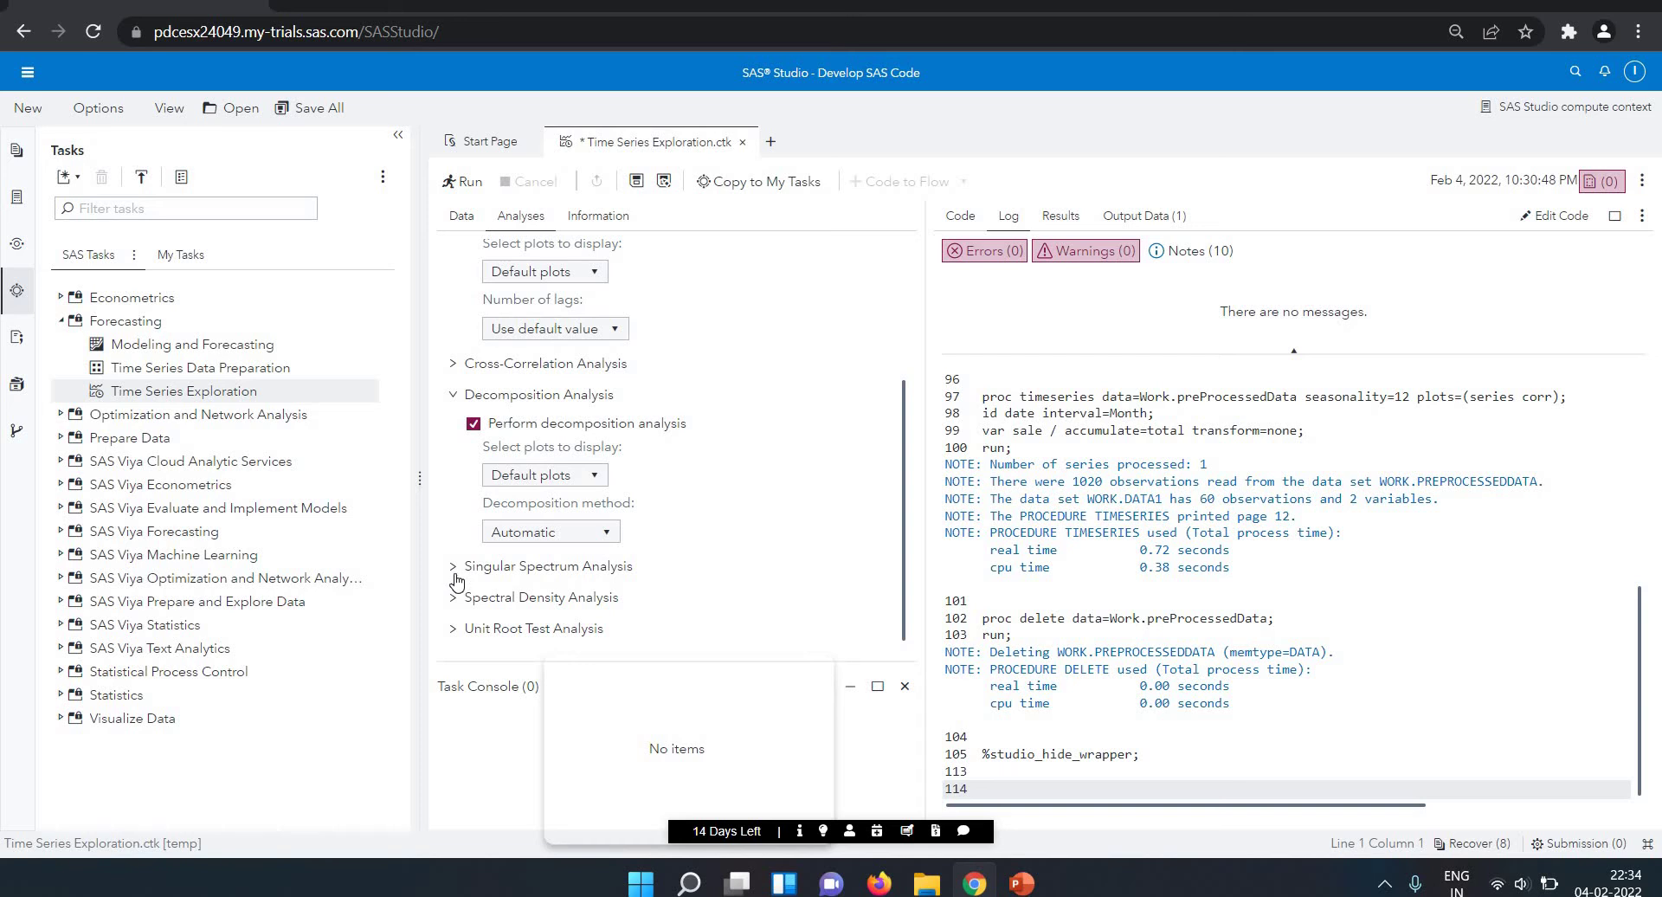
Step: Enable singular spectrum analysis and rerun the task on the sale variable of SASHELP.PRICEDATA
left_click(457, 571)
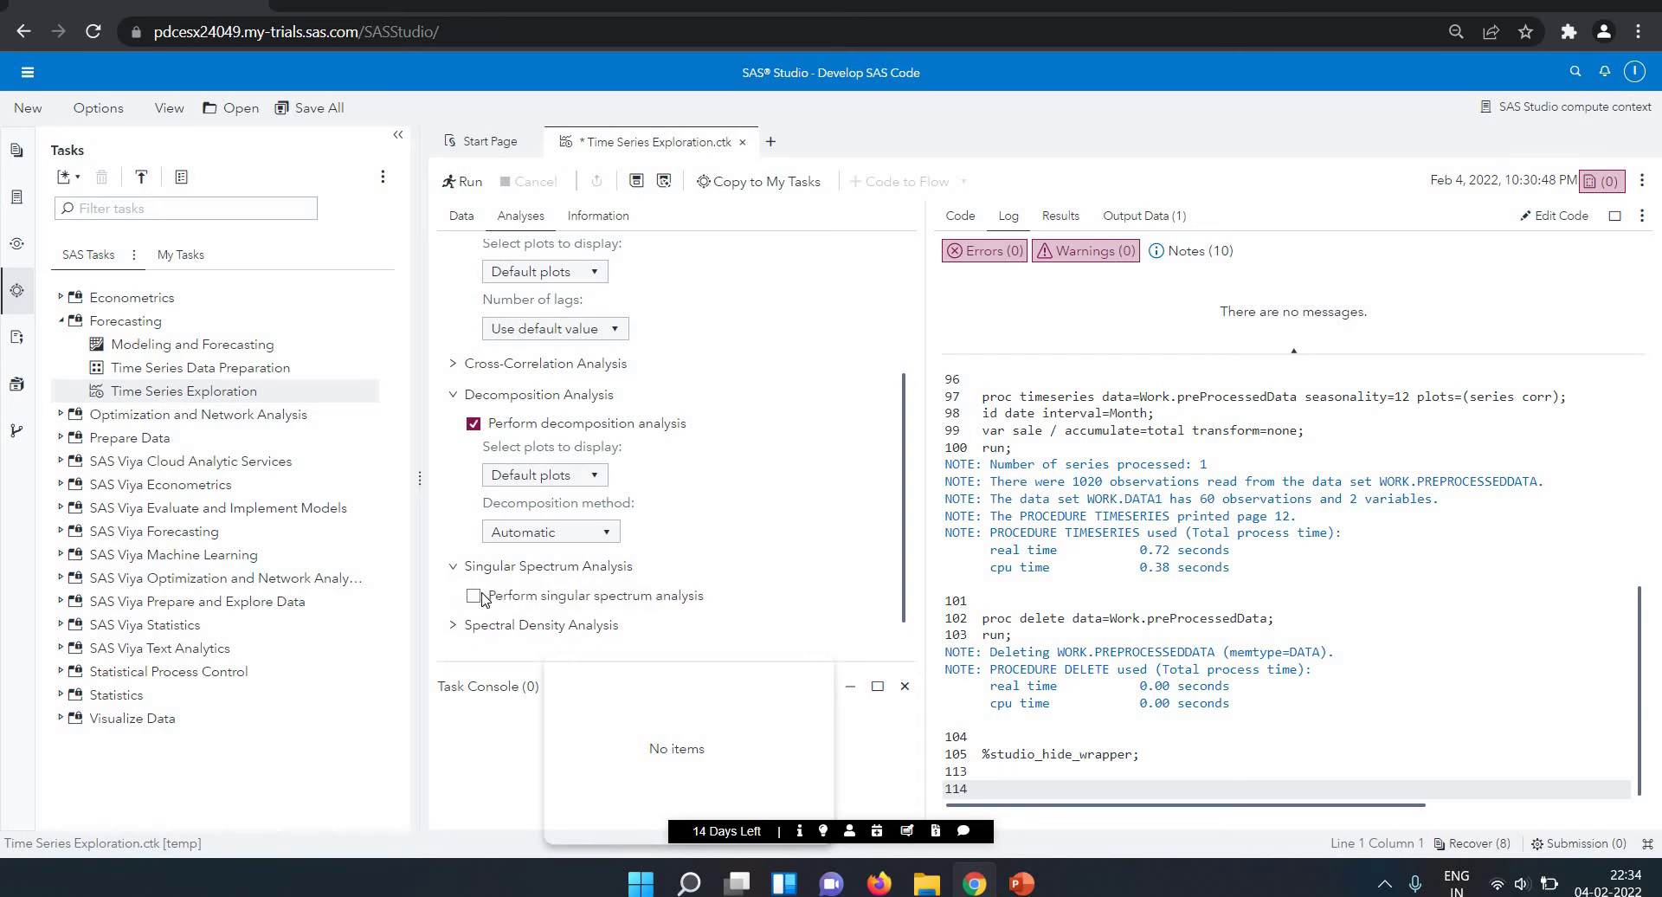
left_click(480, 595)
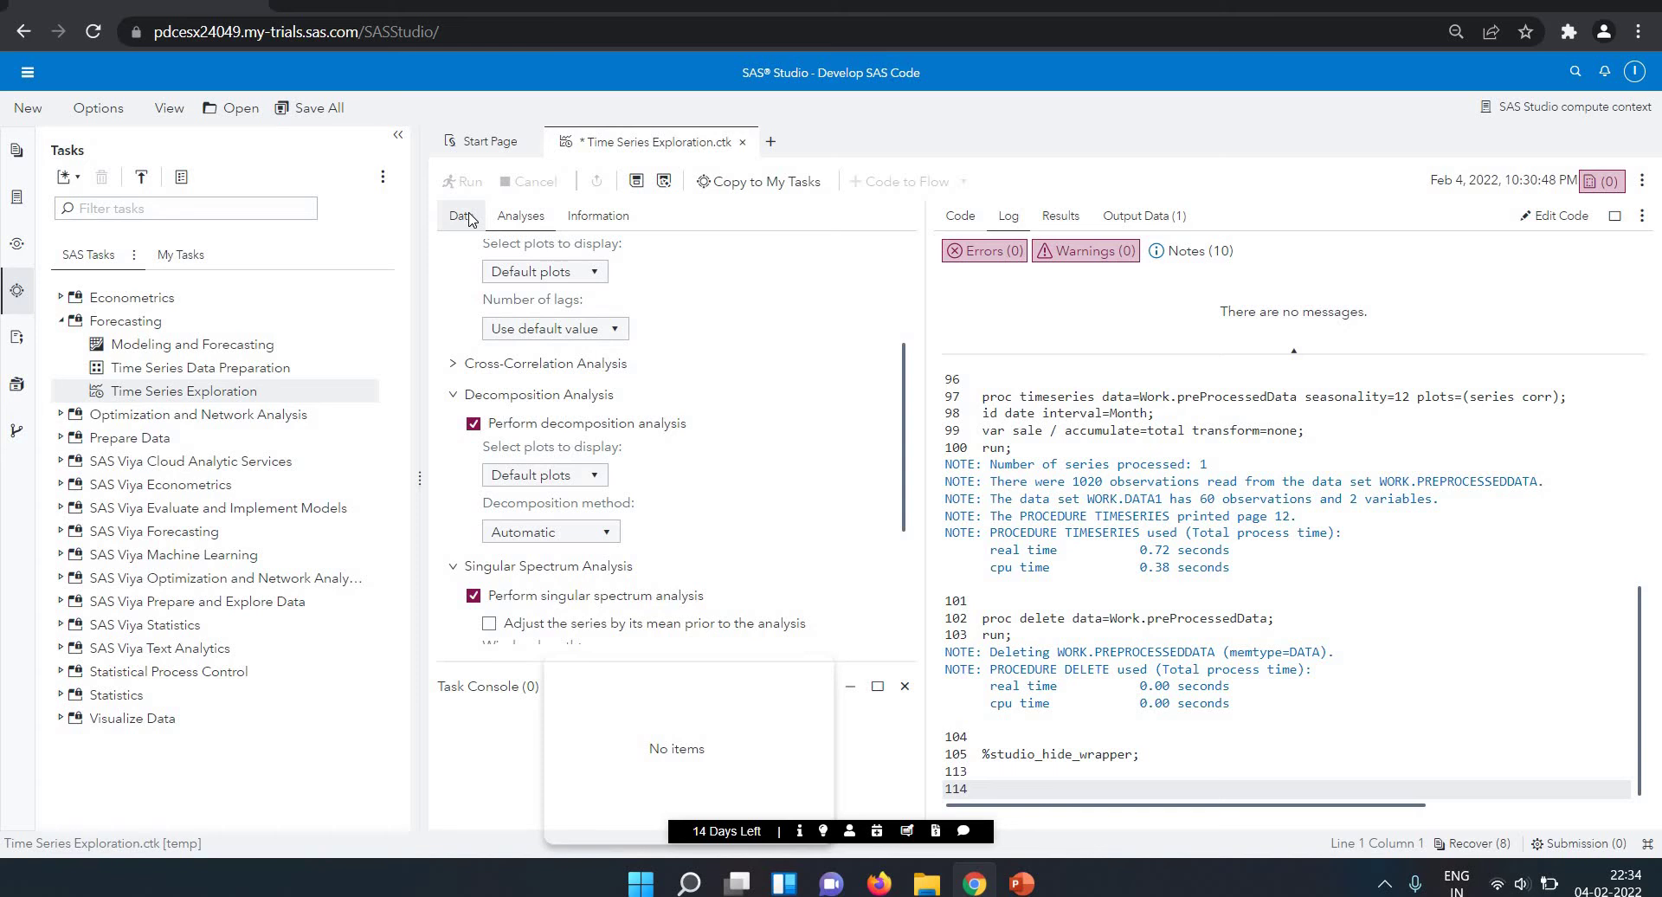
left_click(465, 216)
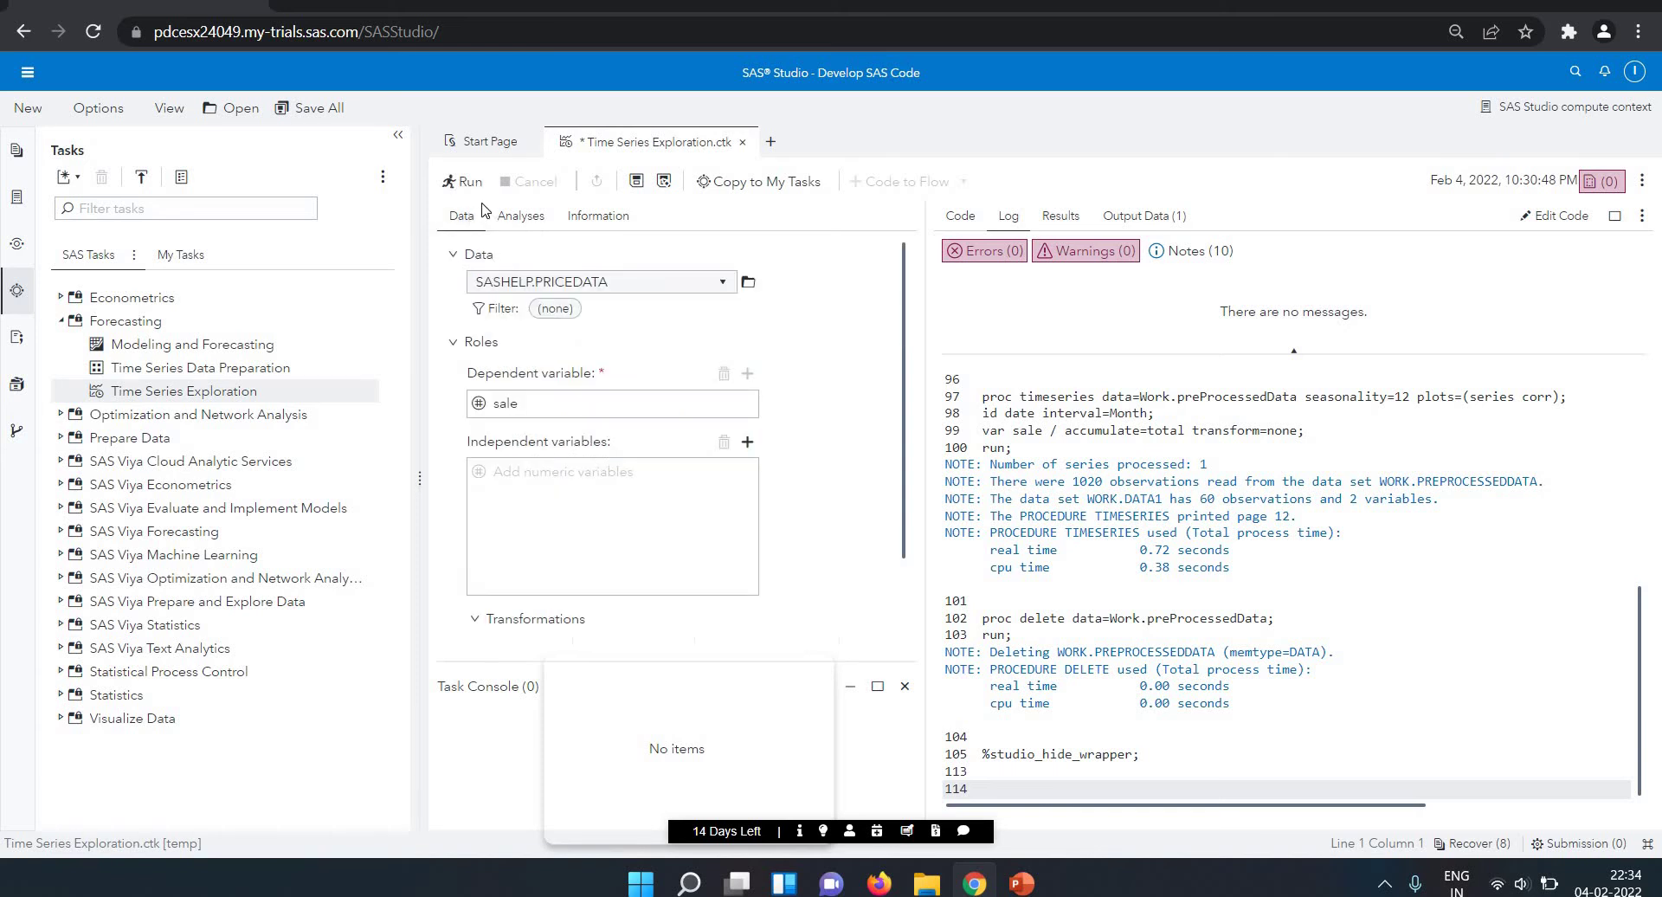
left_click(466, 183)
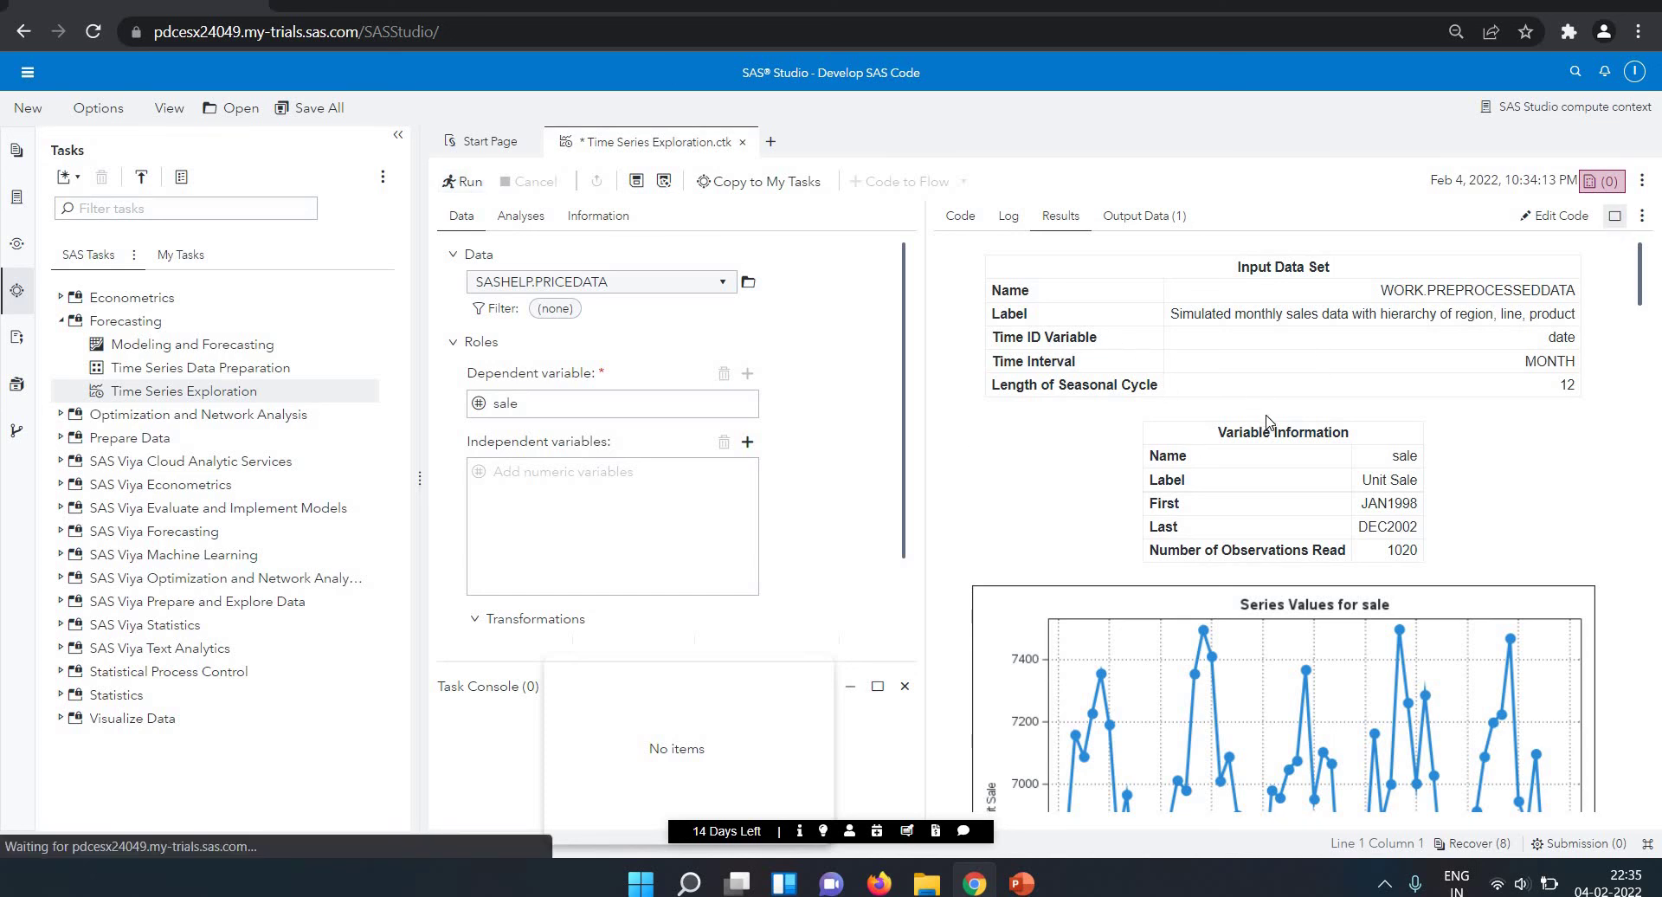
Step: Examine the Distribution of Series Values for sale histogram with its normal and kernel curves, and move on towards the seasonal cycles plot
scroll(1284, 442, "down", 5)
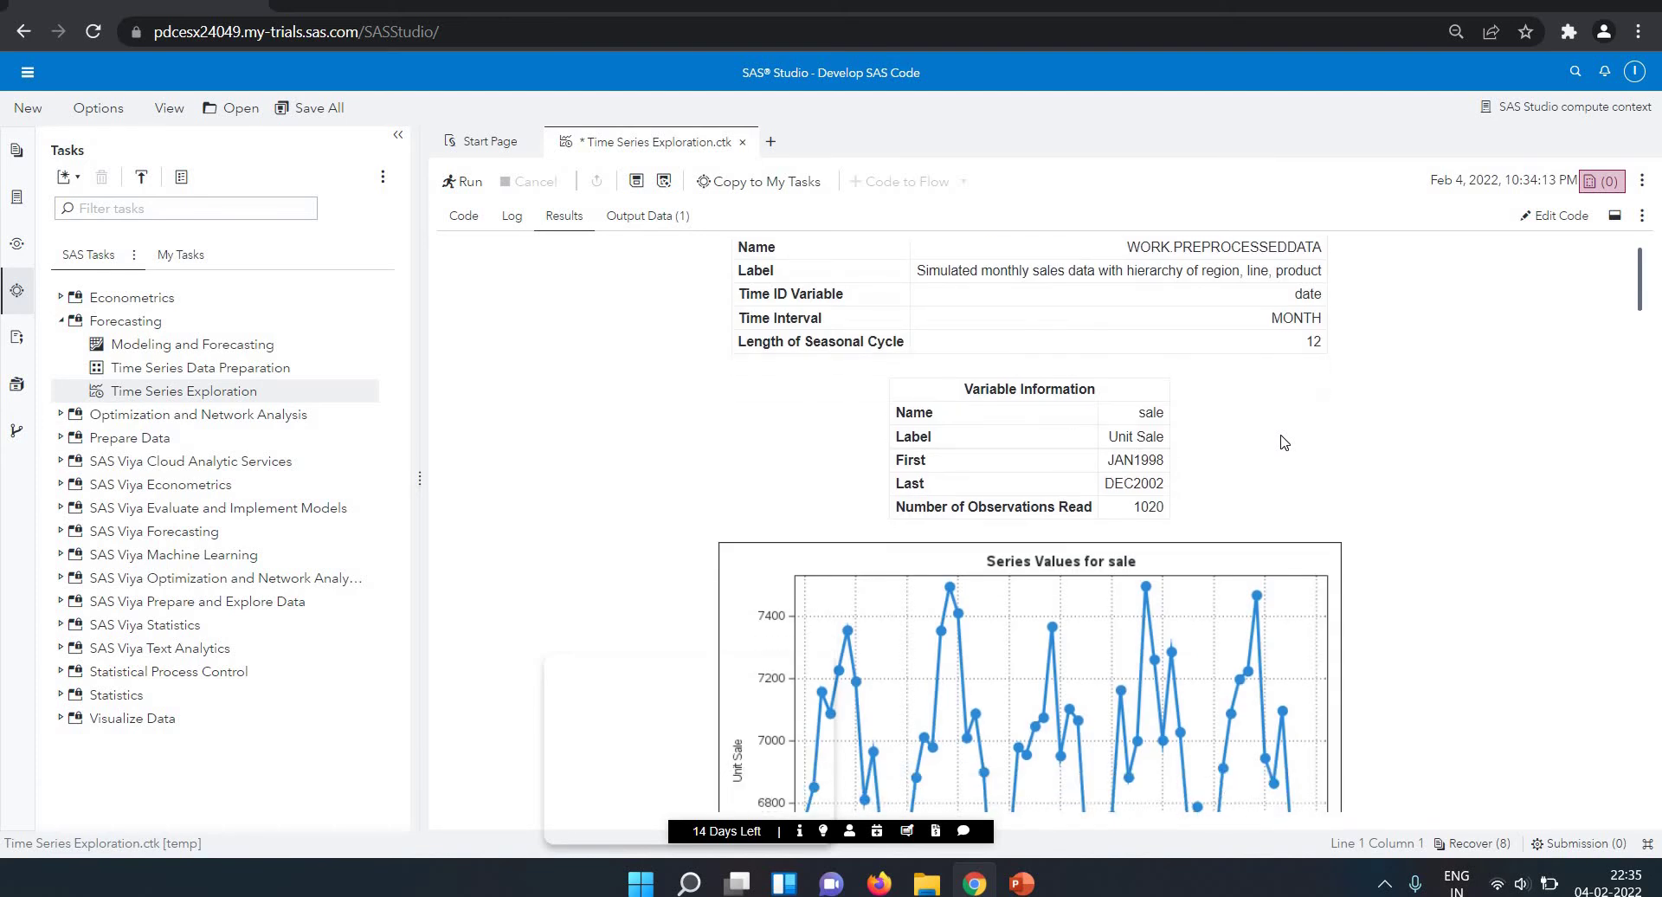
scroll(1283, 442, "down", 4)
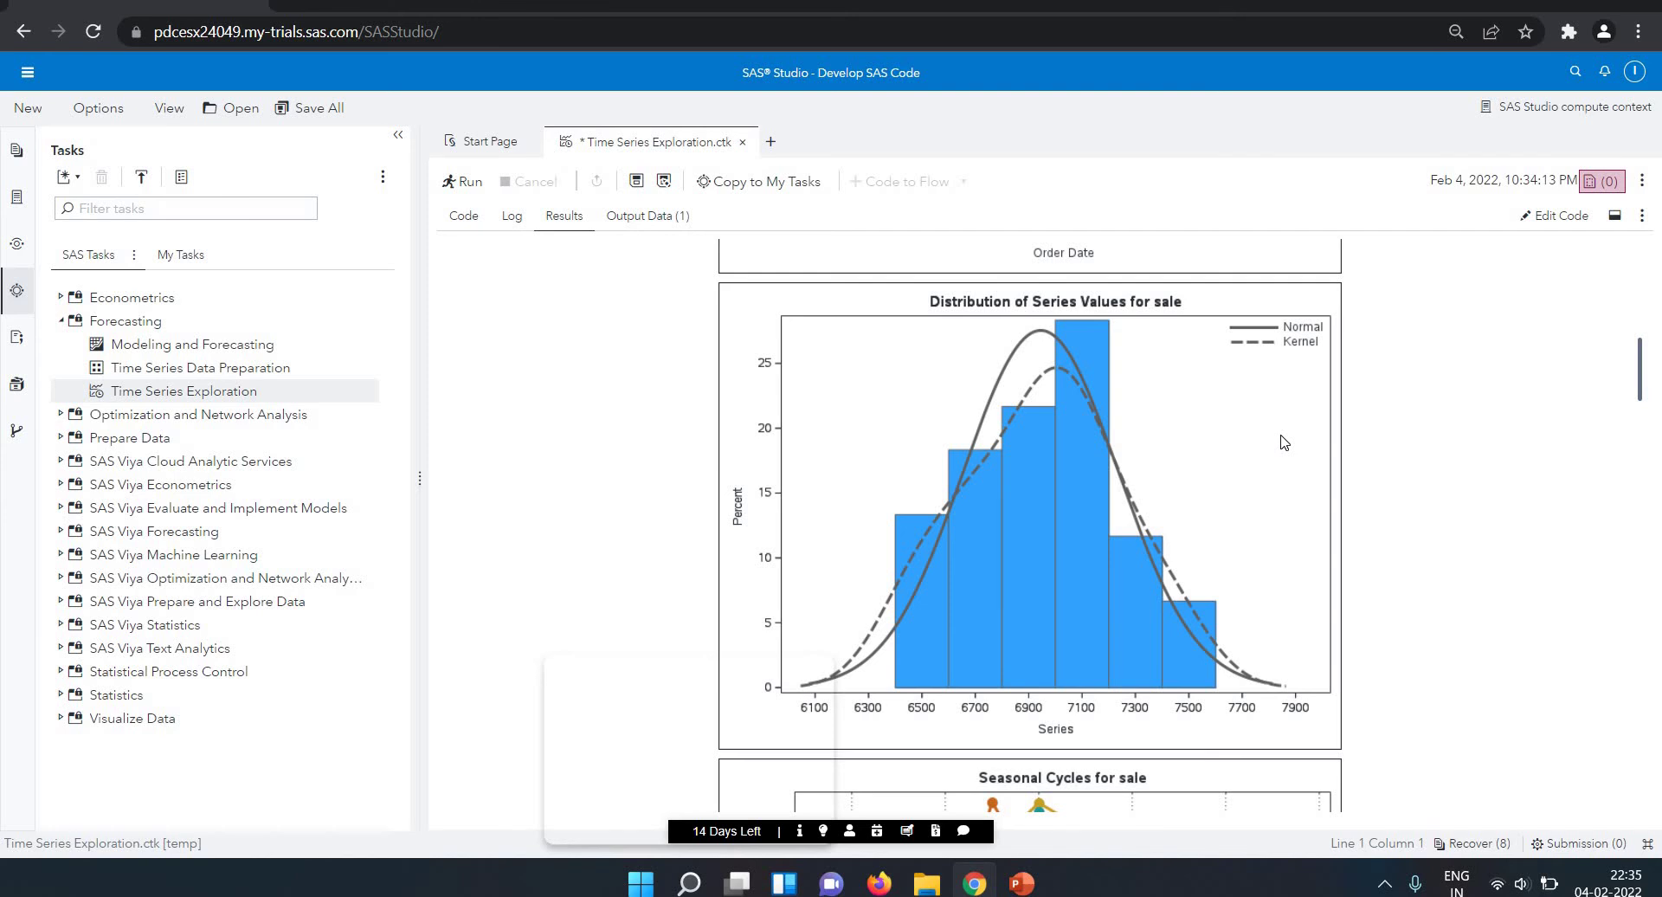
scroll(1284, 443, "down", 1)
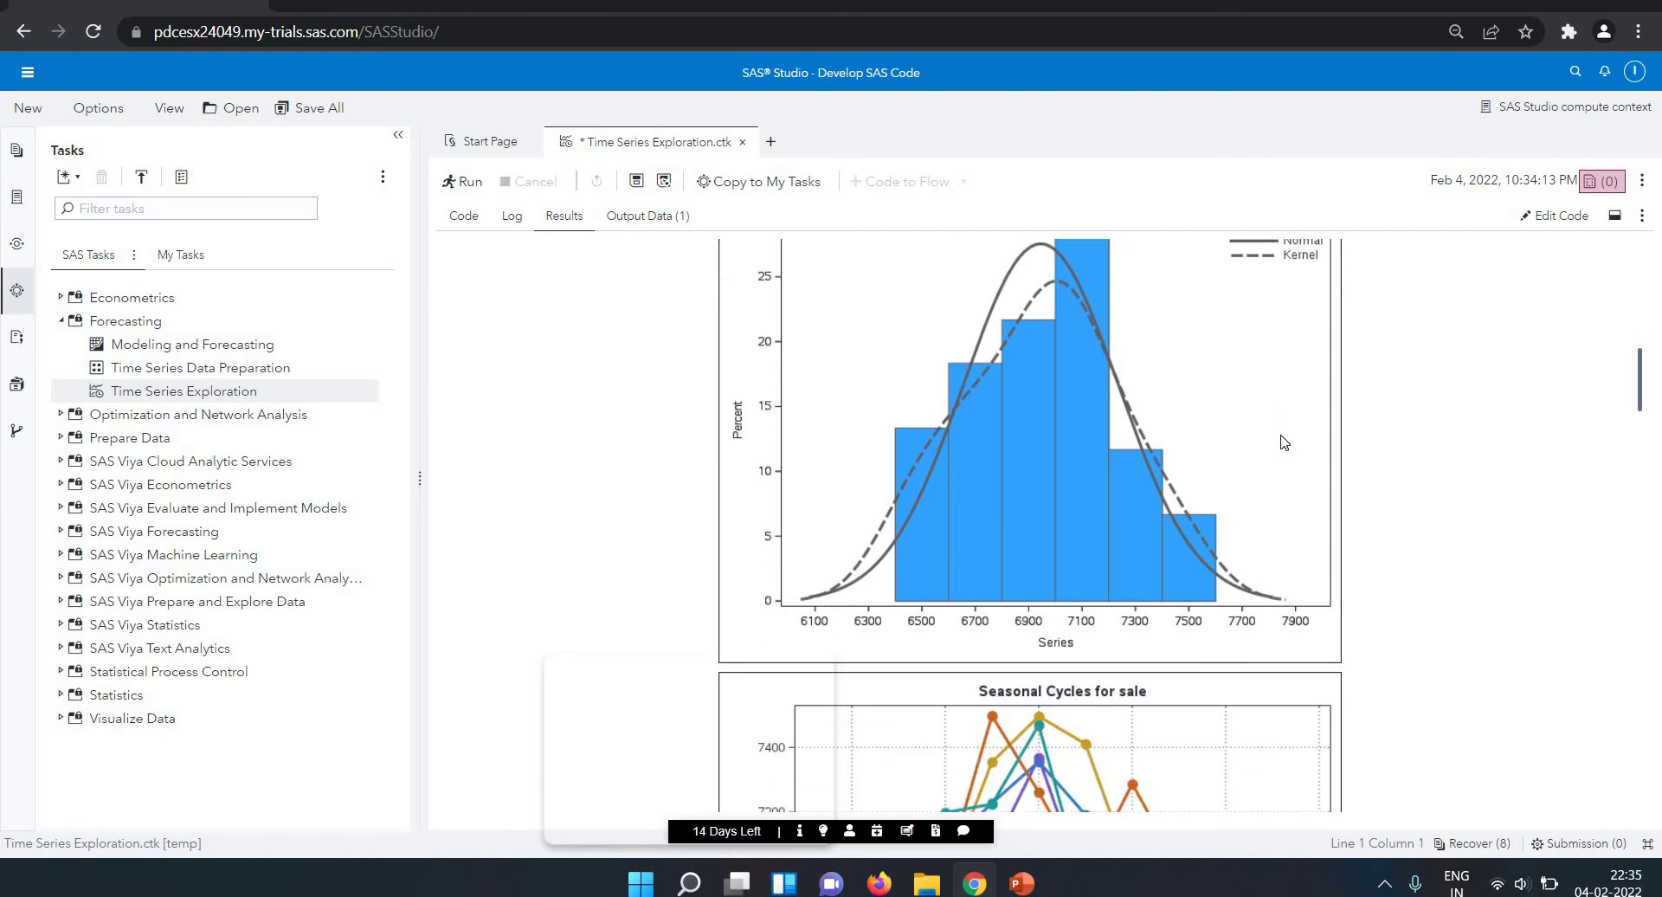
scroll(1283, 442, "up", 1)
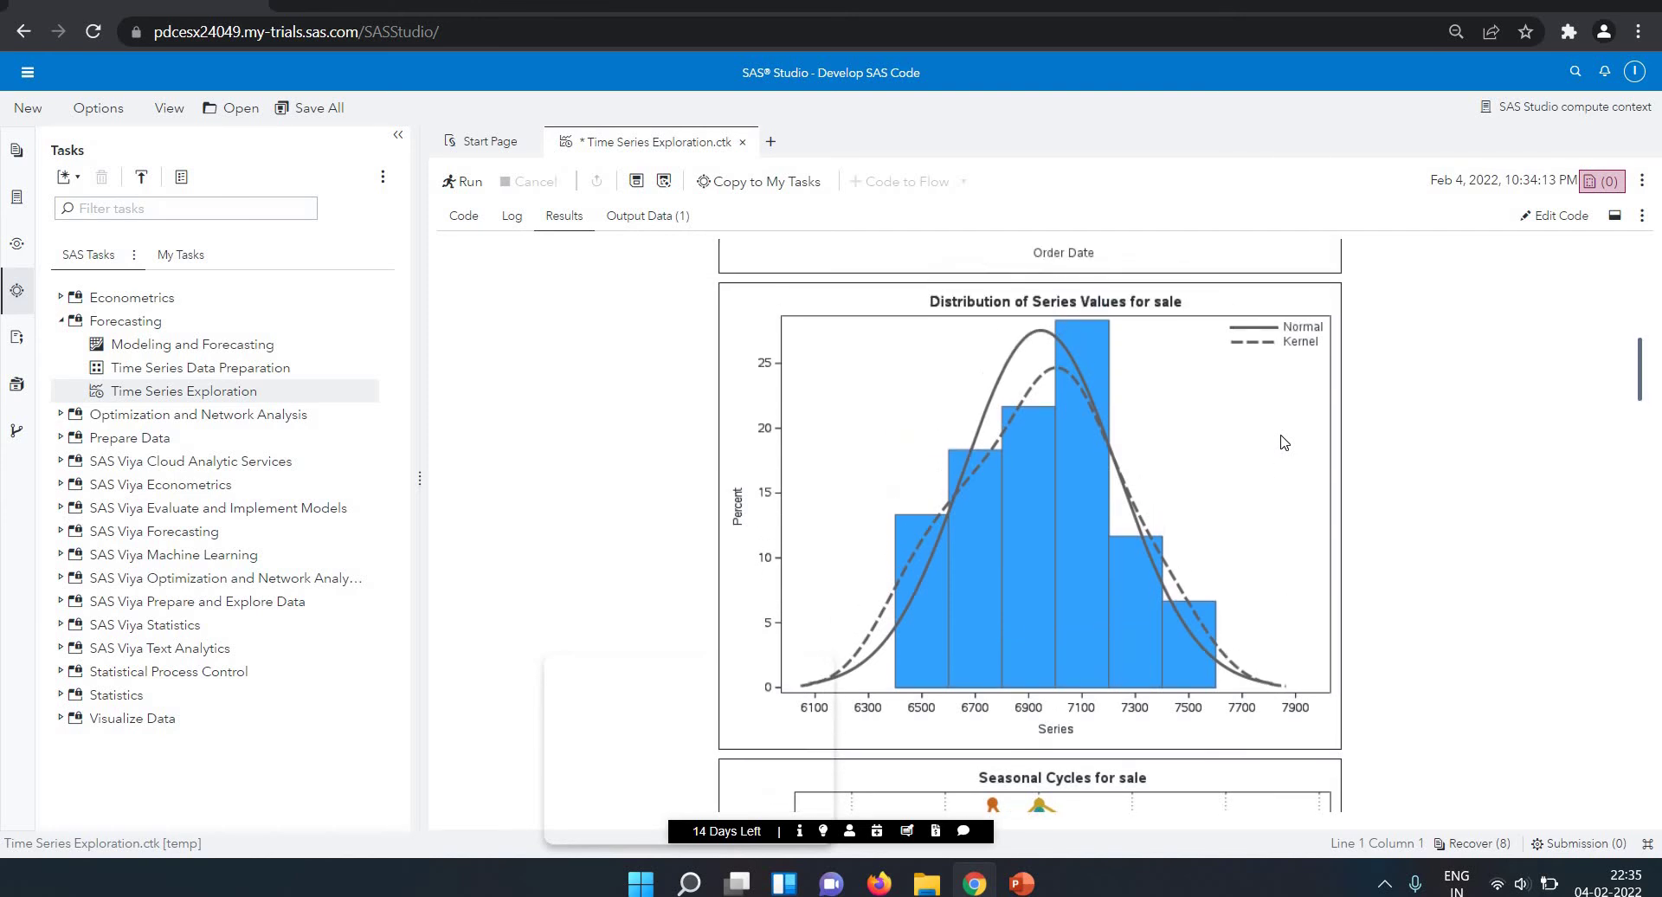
scroll(1284, 442, "down", 1)
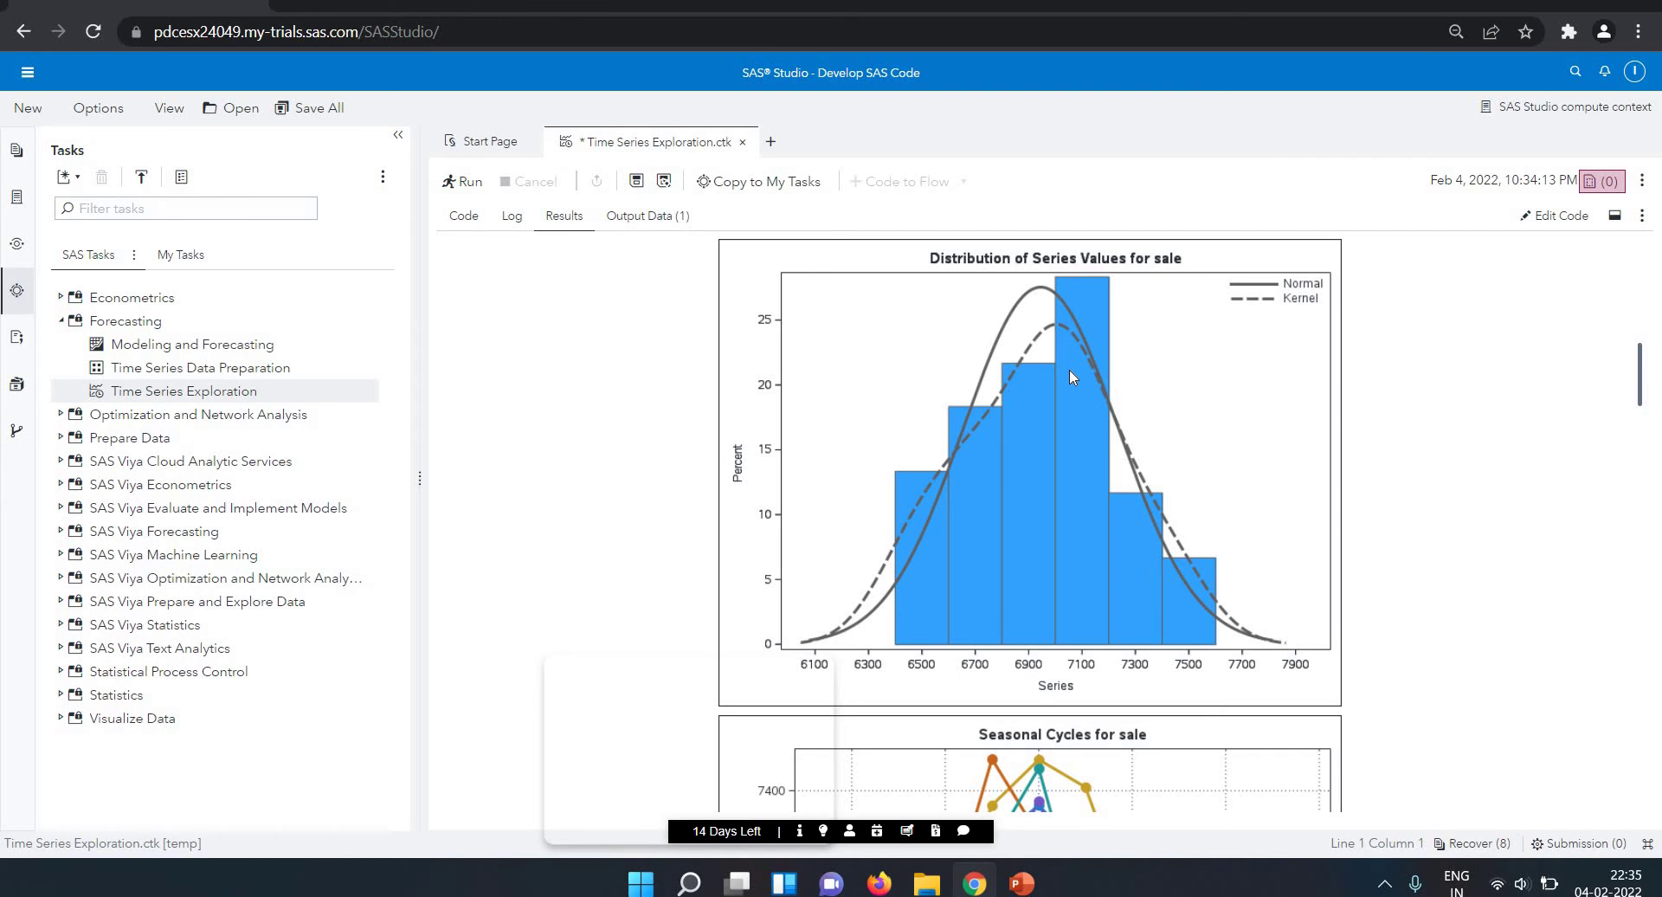
scroll(1069, 371, "down", 5)
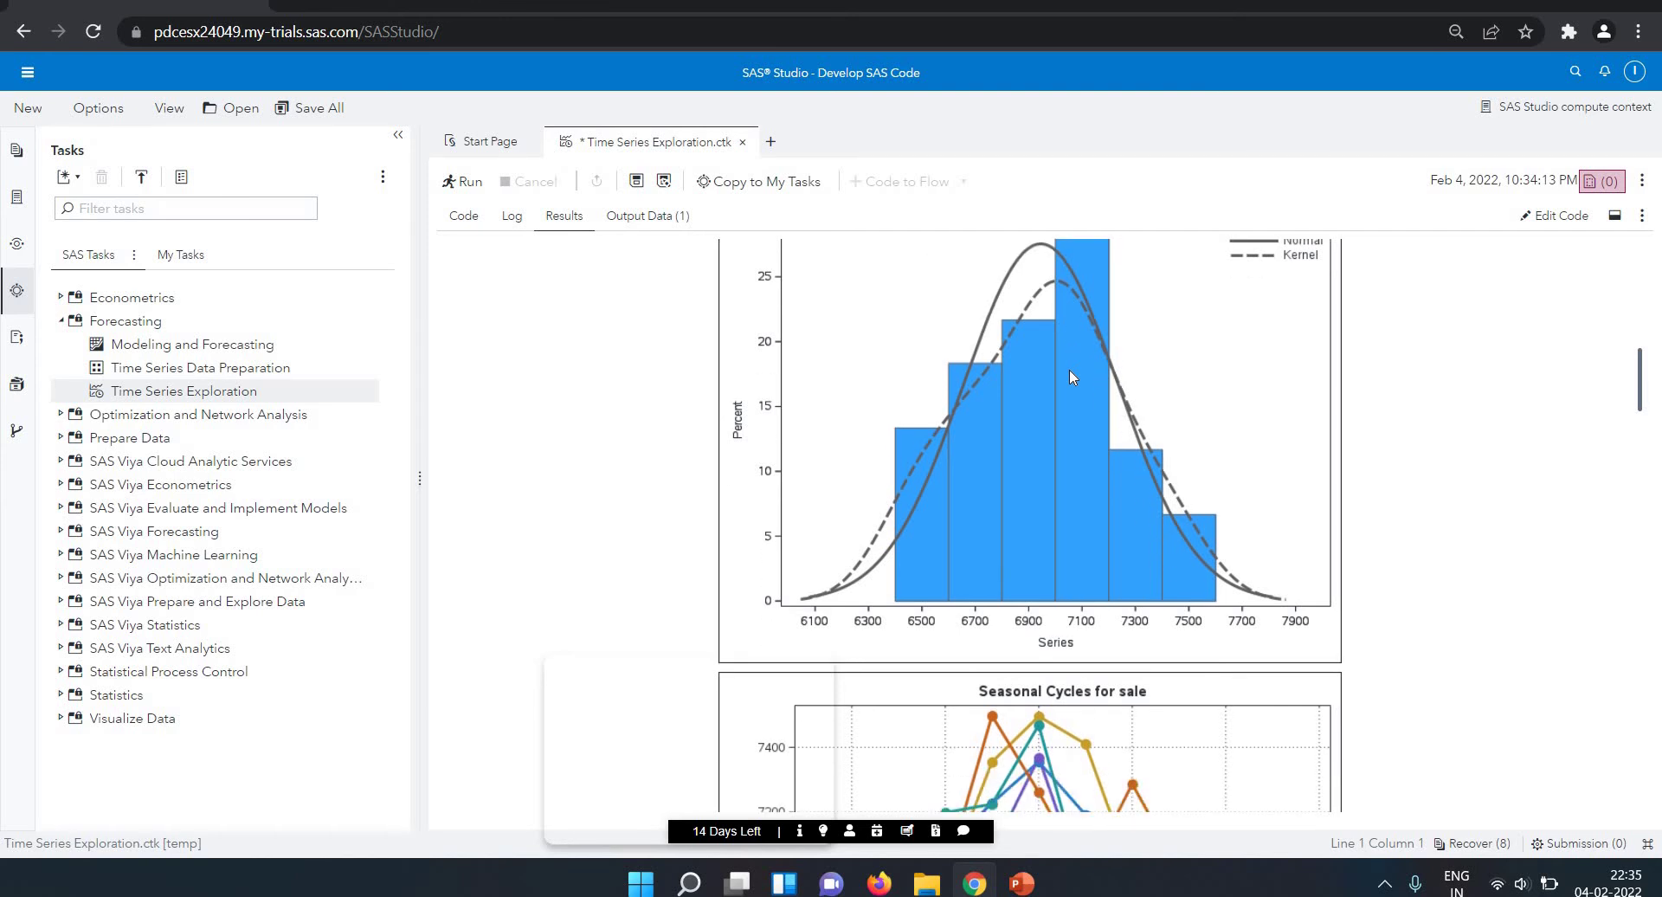
Step: Examine the Seasonal Cycles, Correlations and Seasonal Decomposition/Adjustment plots for sale
scroll(1070, 374, "down", 2)
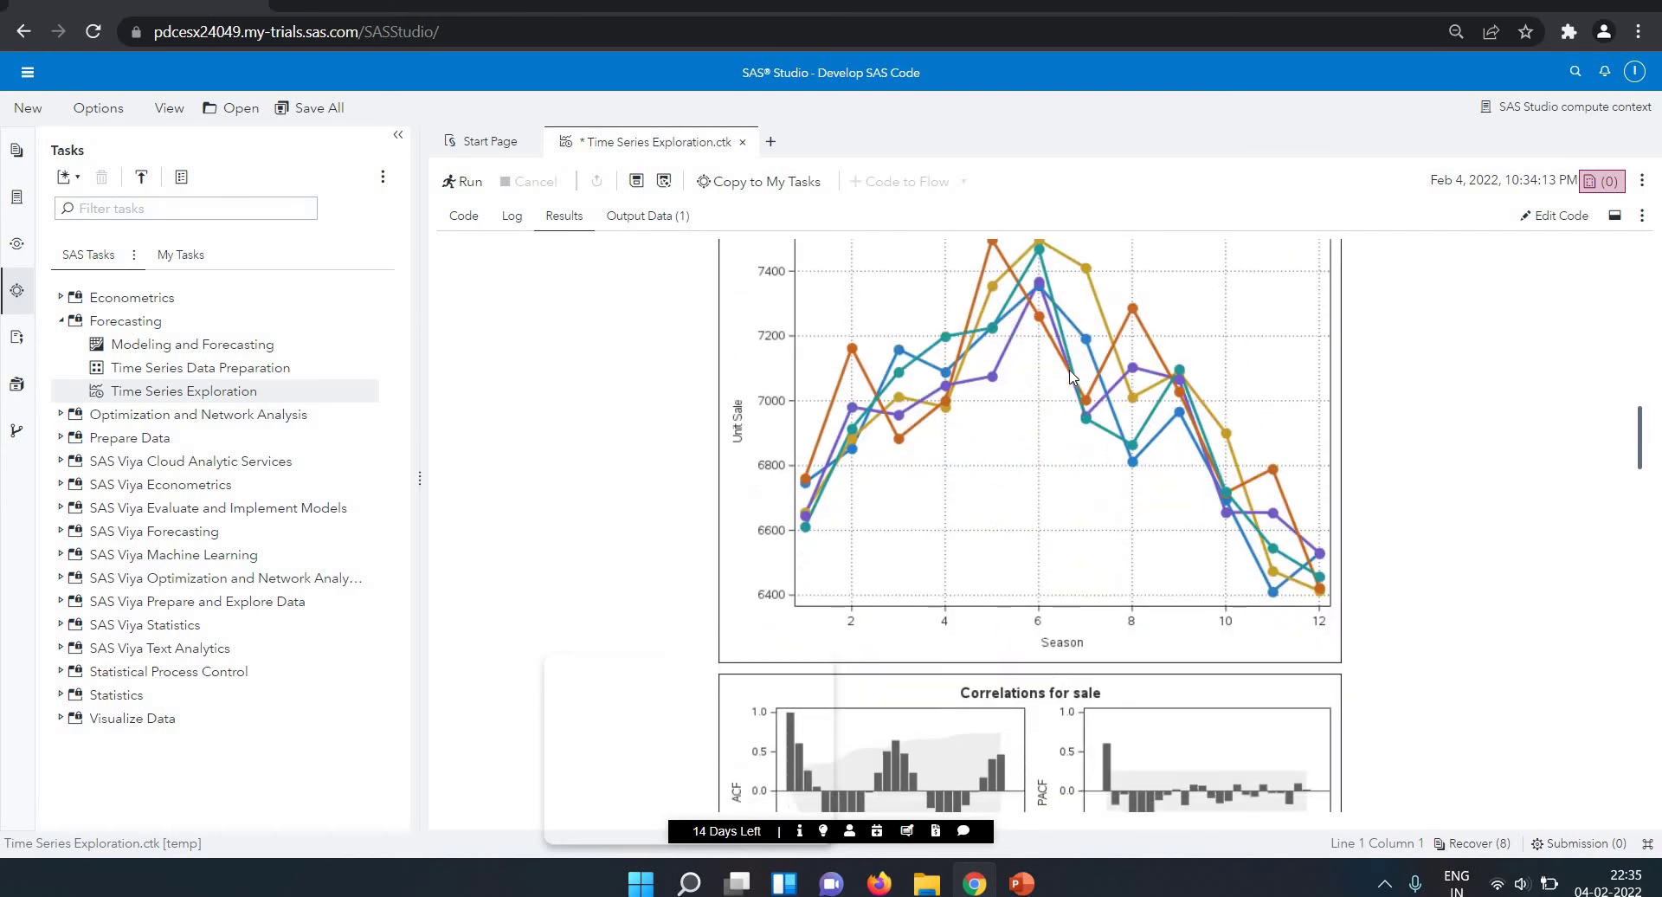
scroll(1070, 374, "up", 1)
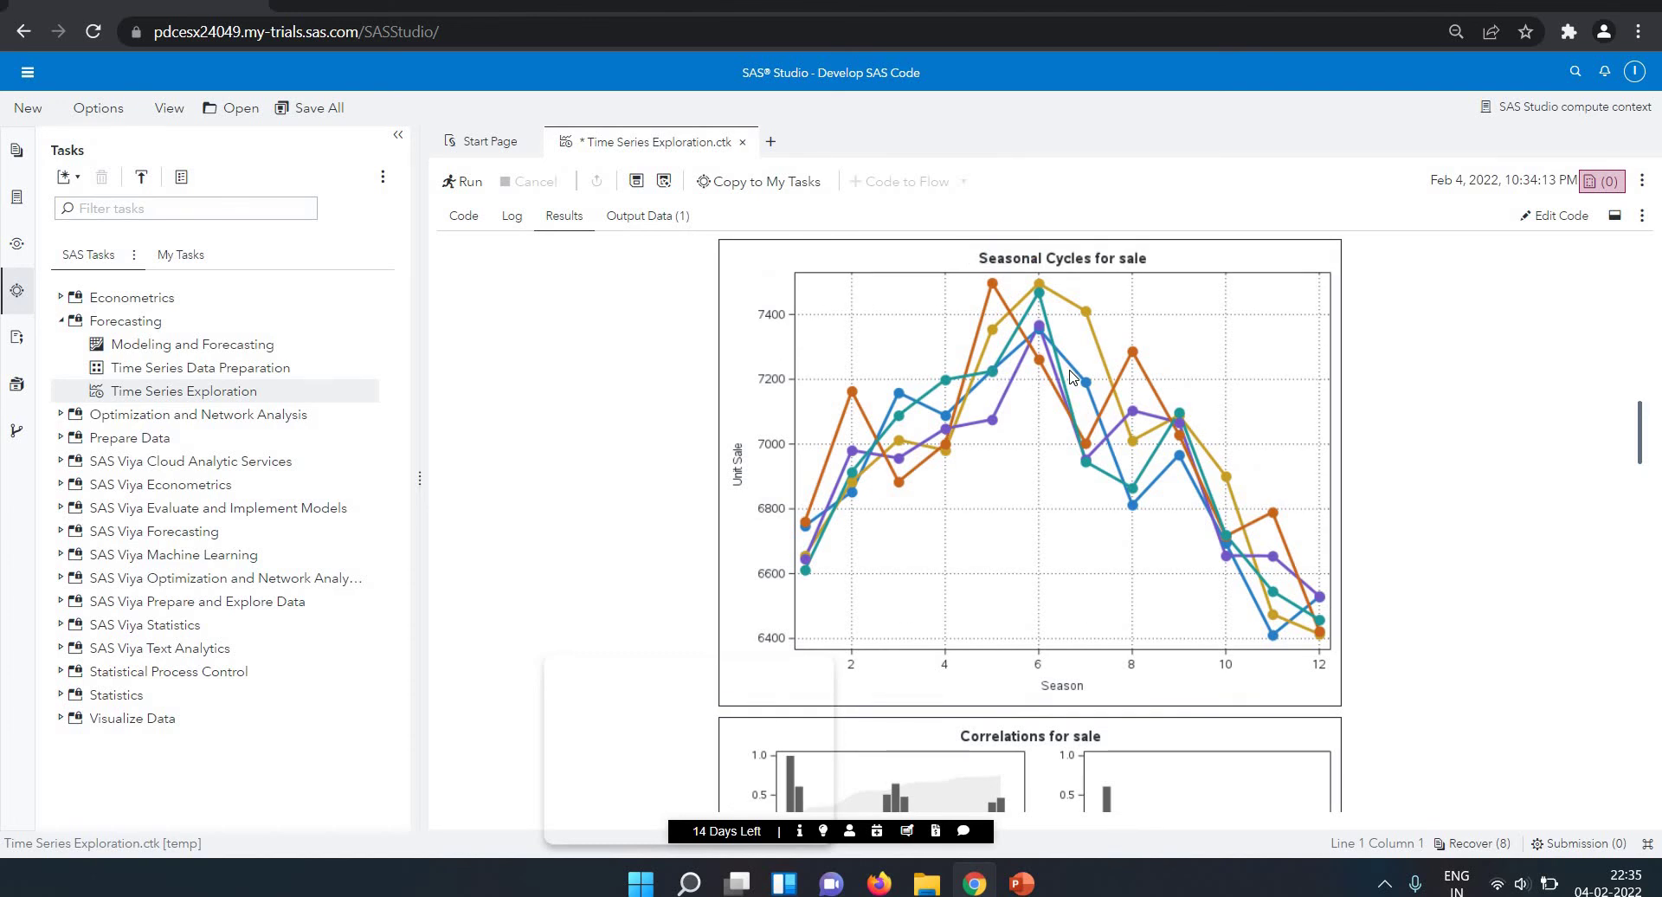
scroll(1070, 375, "up", 1)
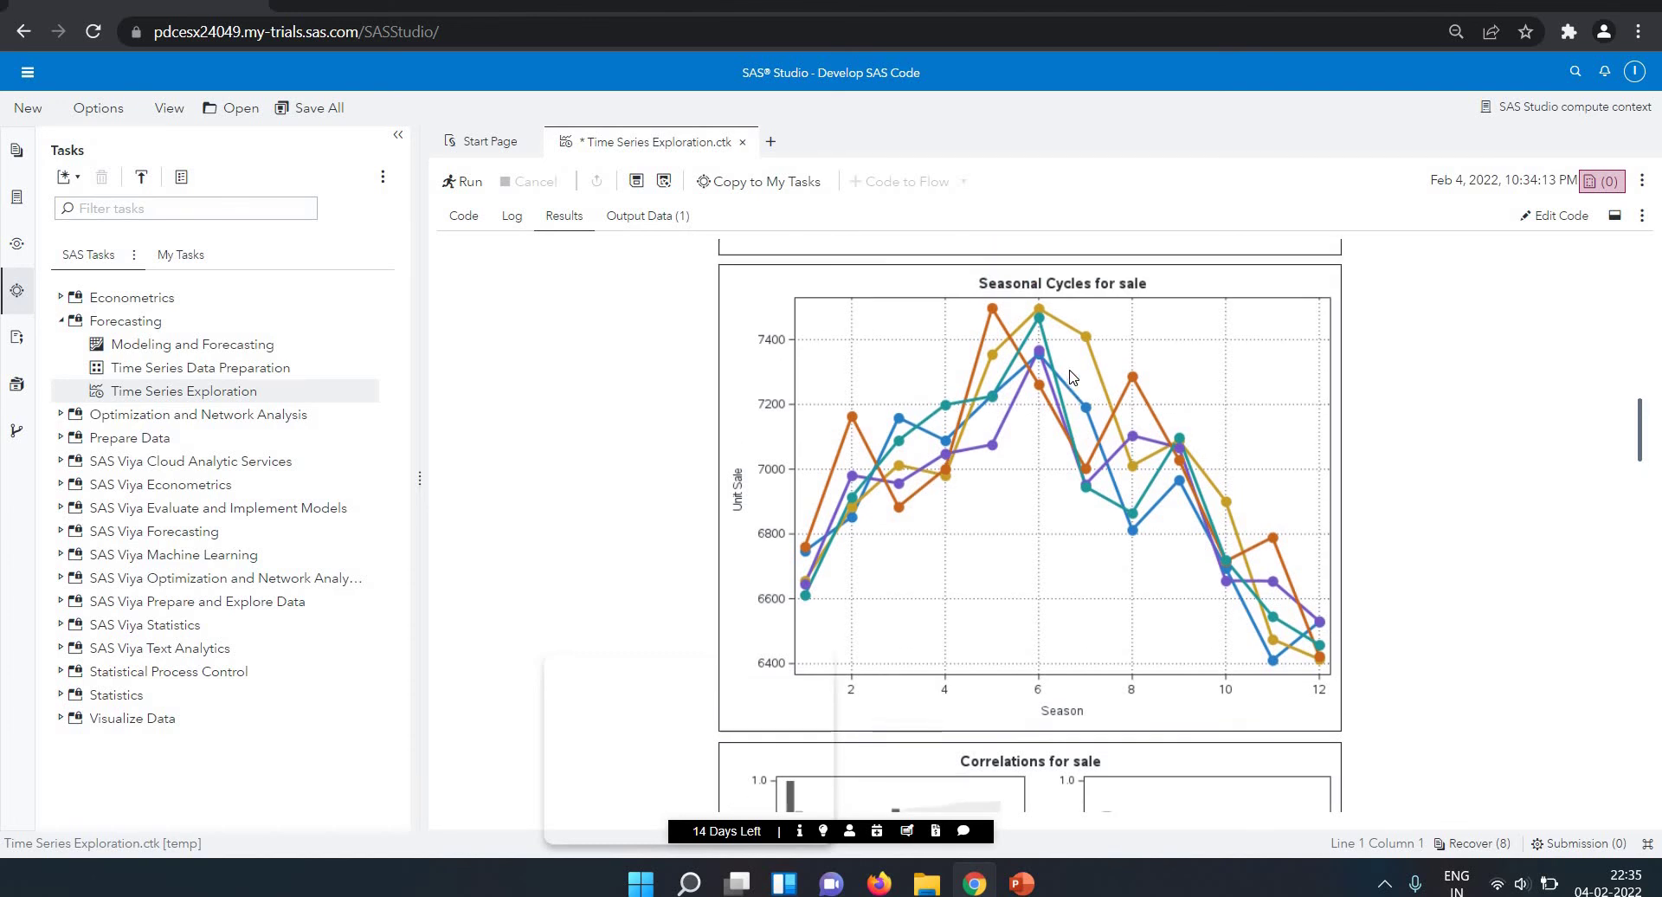
scroll(1070, 376, "down", 3)
scroll(1070, 376, "down", 6)
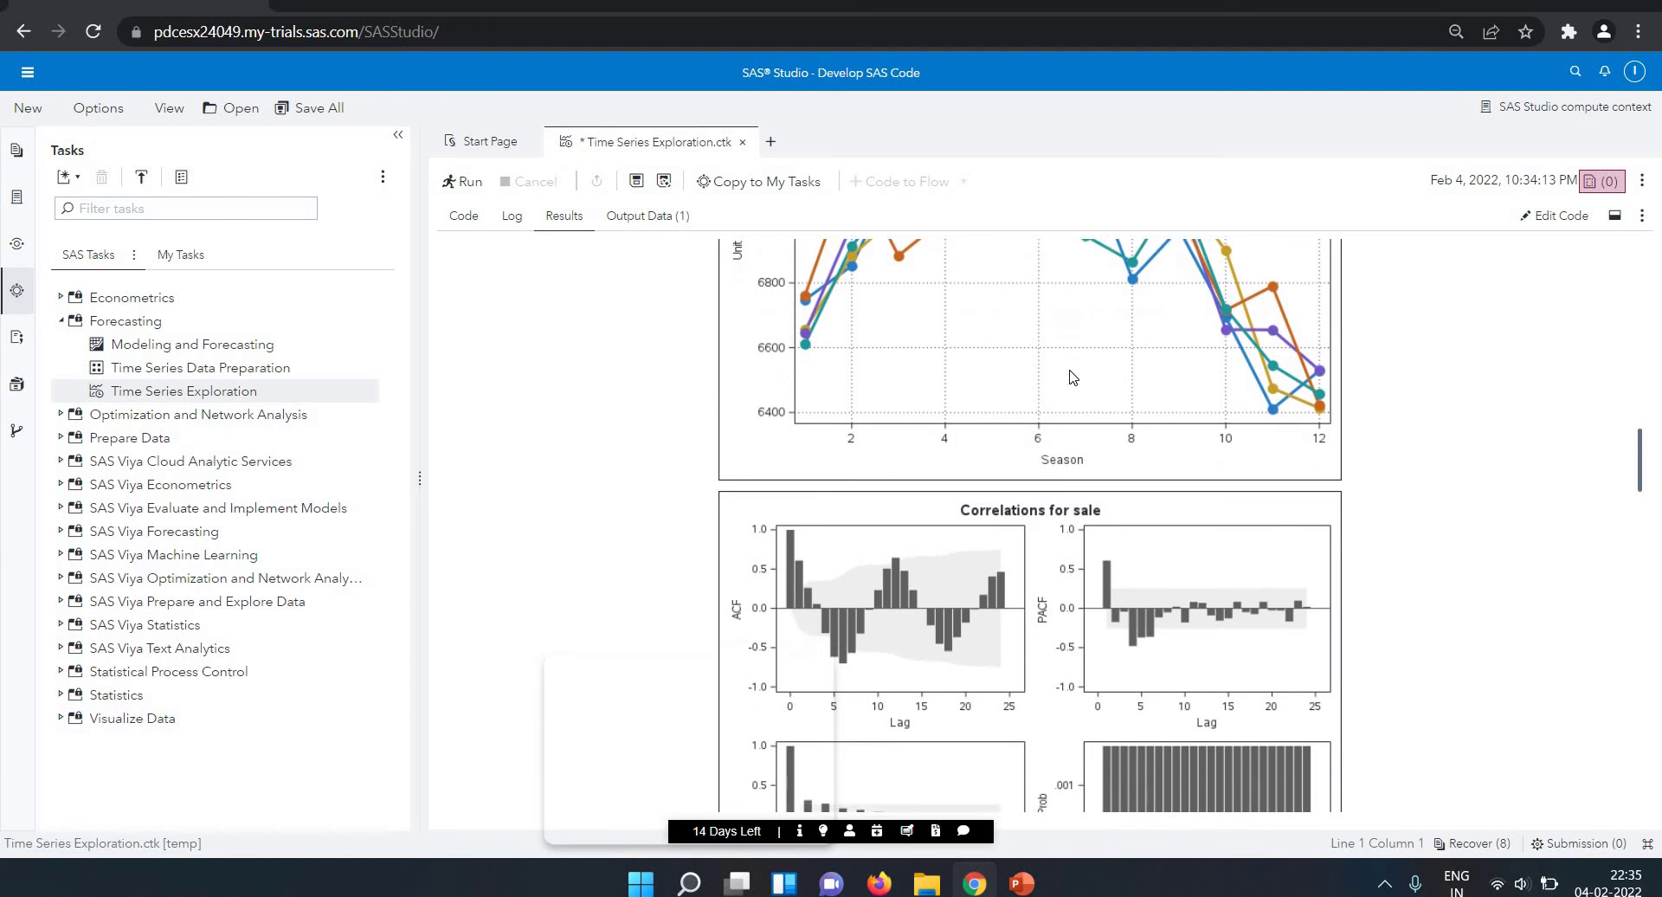
scroll(1069, 376, "down", 3)
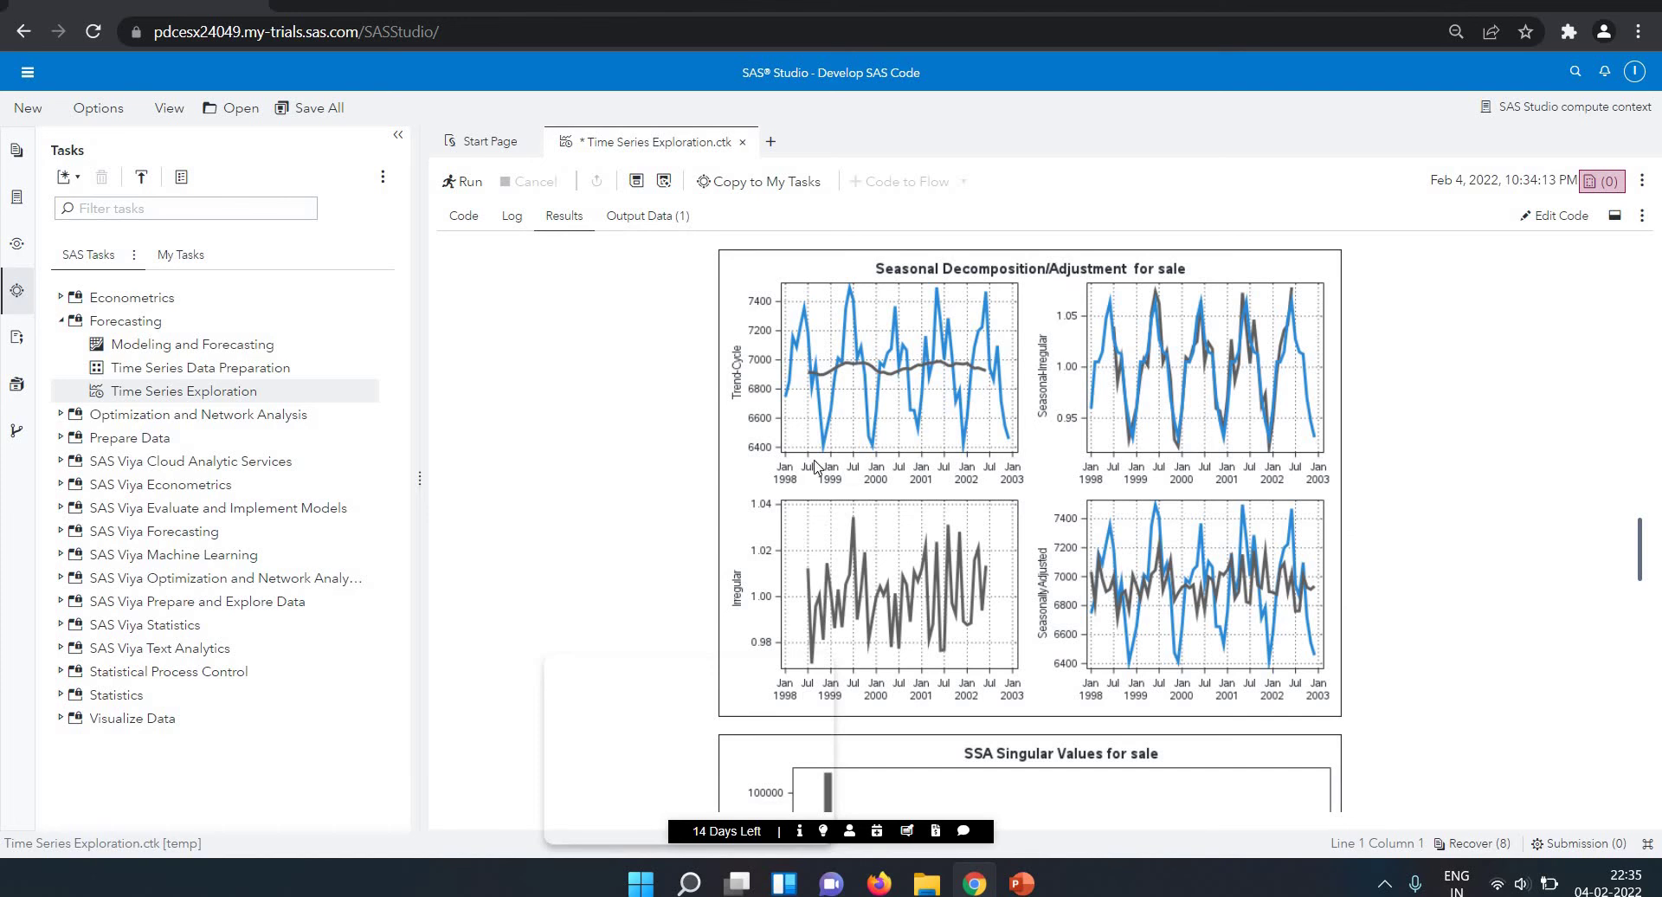
Step: Examine the SSA Singular Values plot for sale, including its cumulative percent chart, and move on to the SSA results
scroll(835, 466, "down", 5)
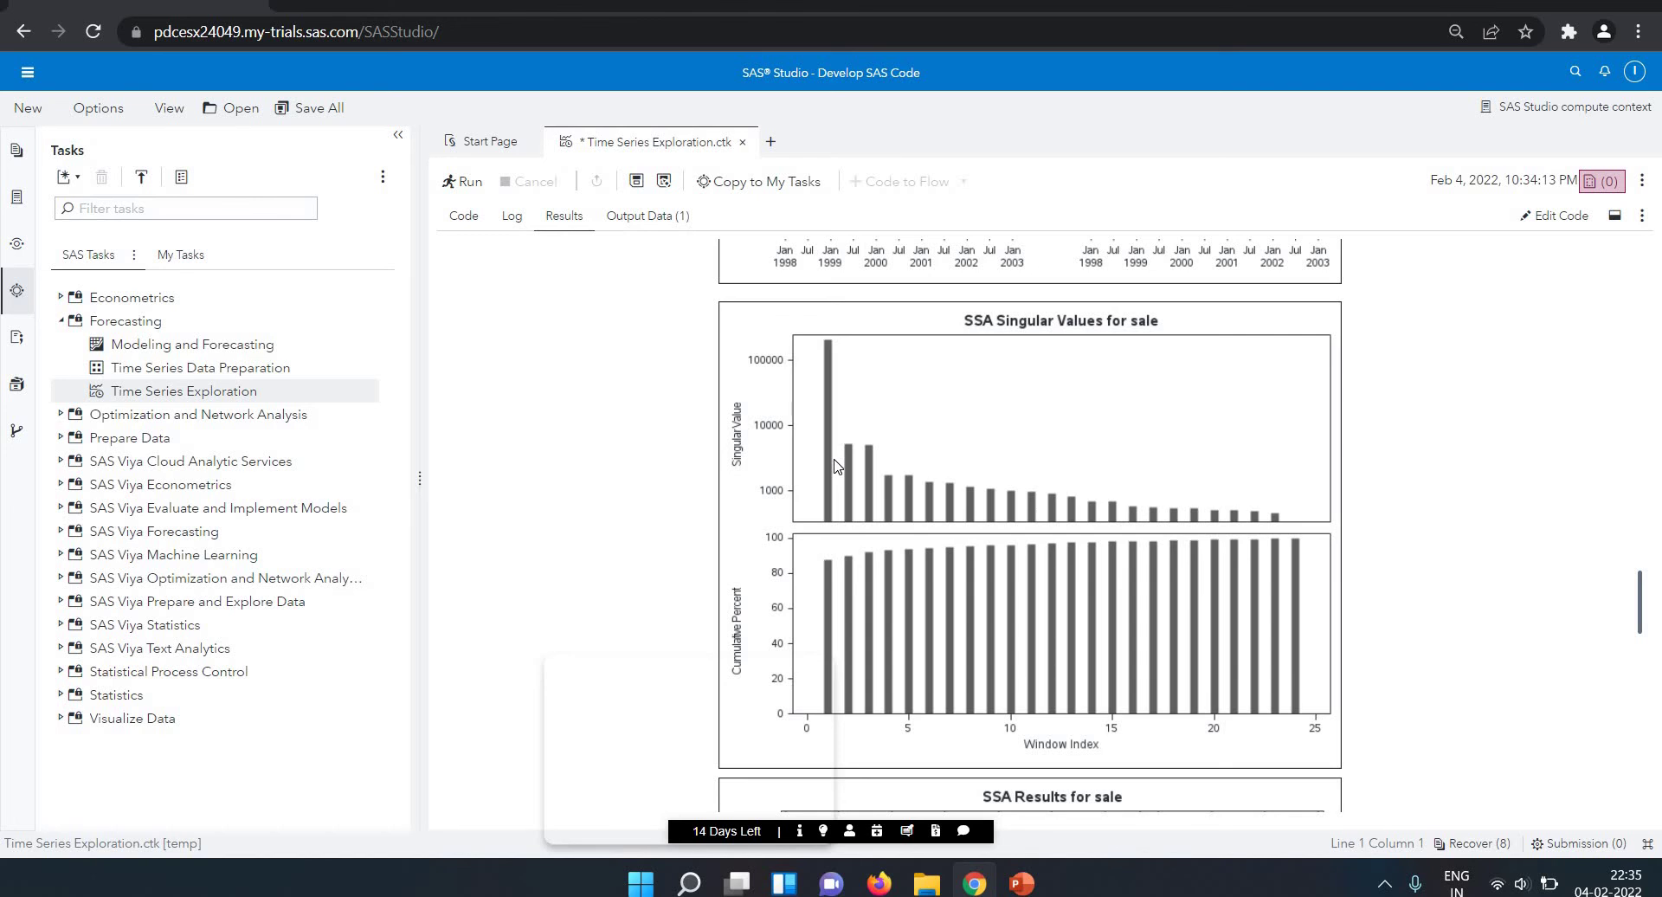
scroll(836, 465, "down", 1)
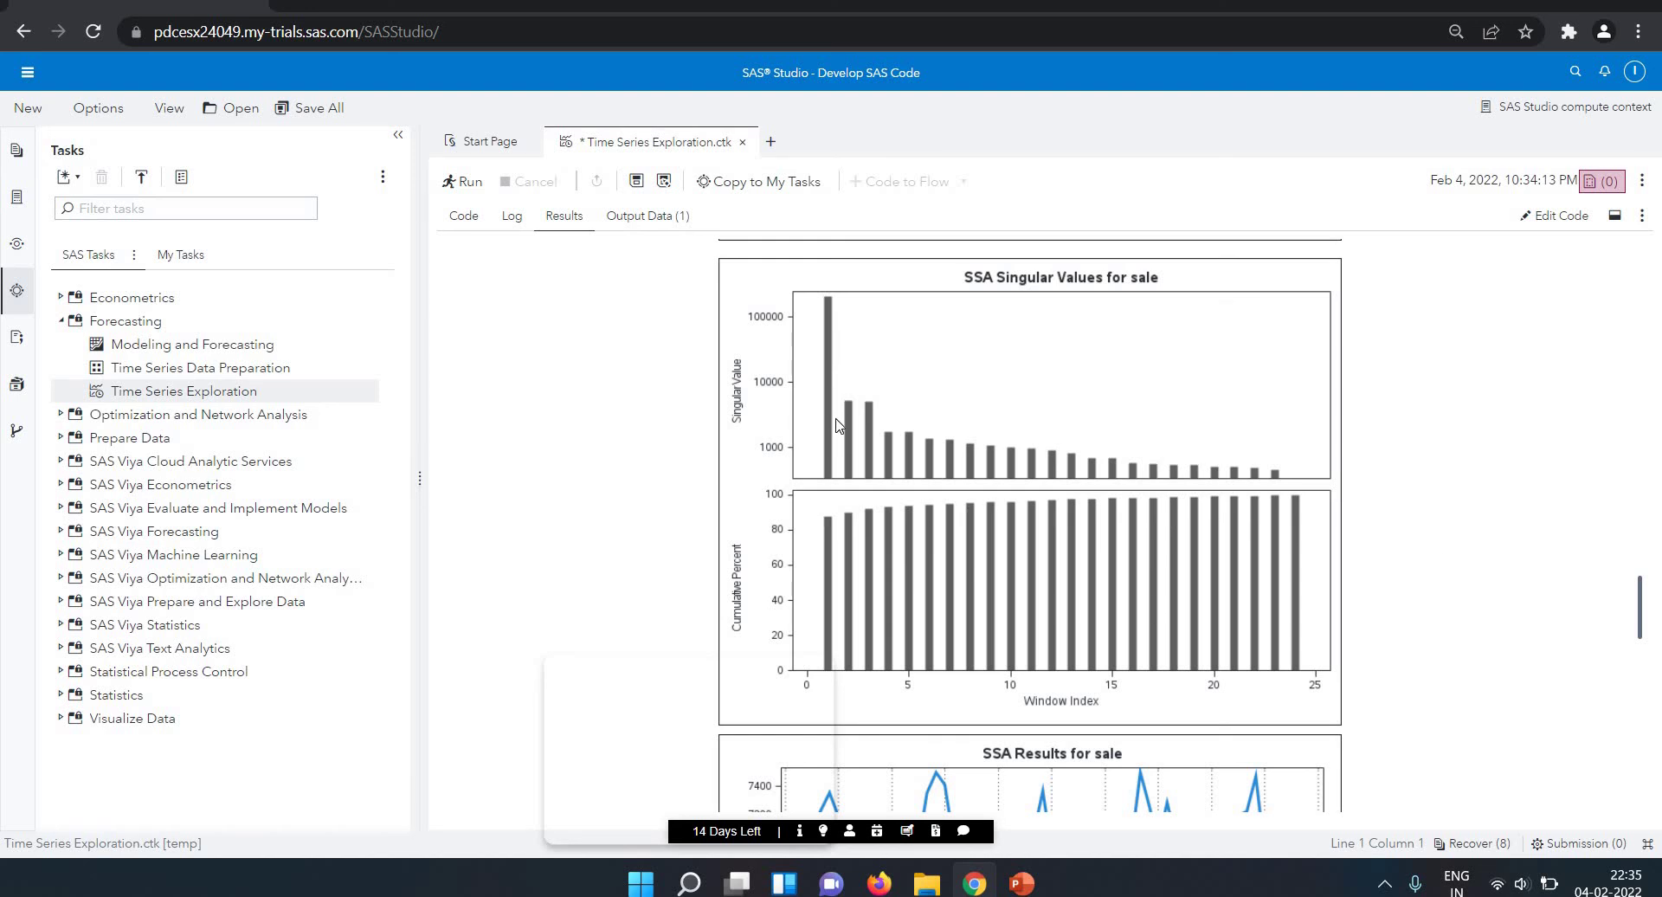
scroll(836, 424, "down", 1)
scroll(836, 424, "up", 1)
scroll(836, 424, "down", 4)
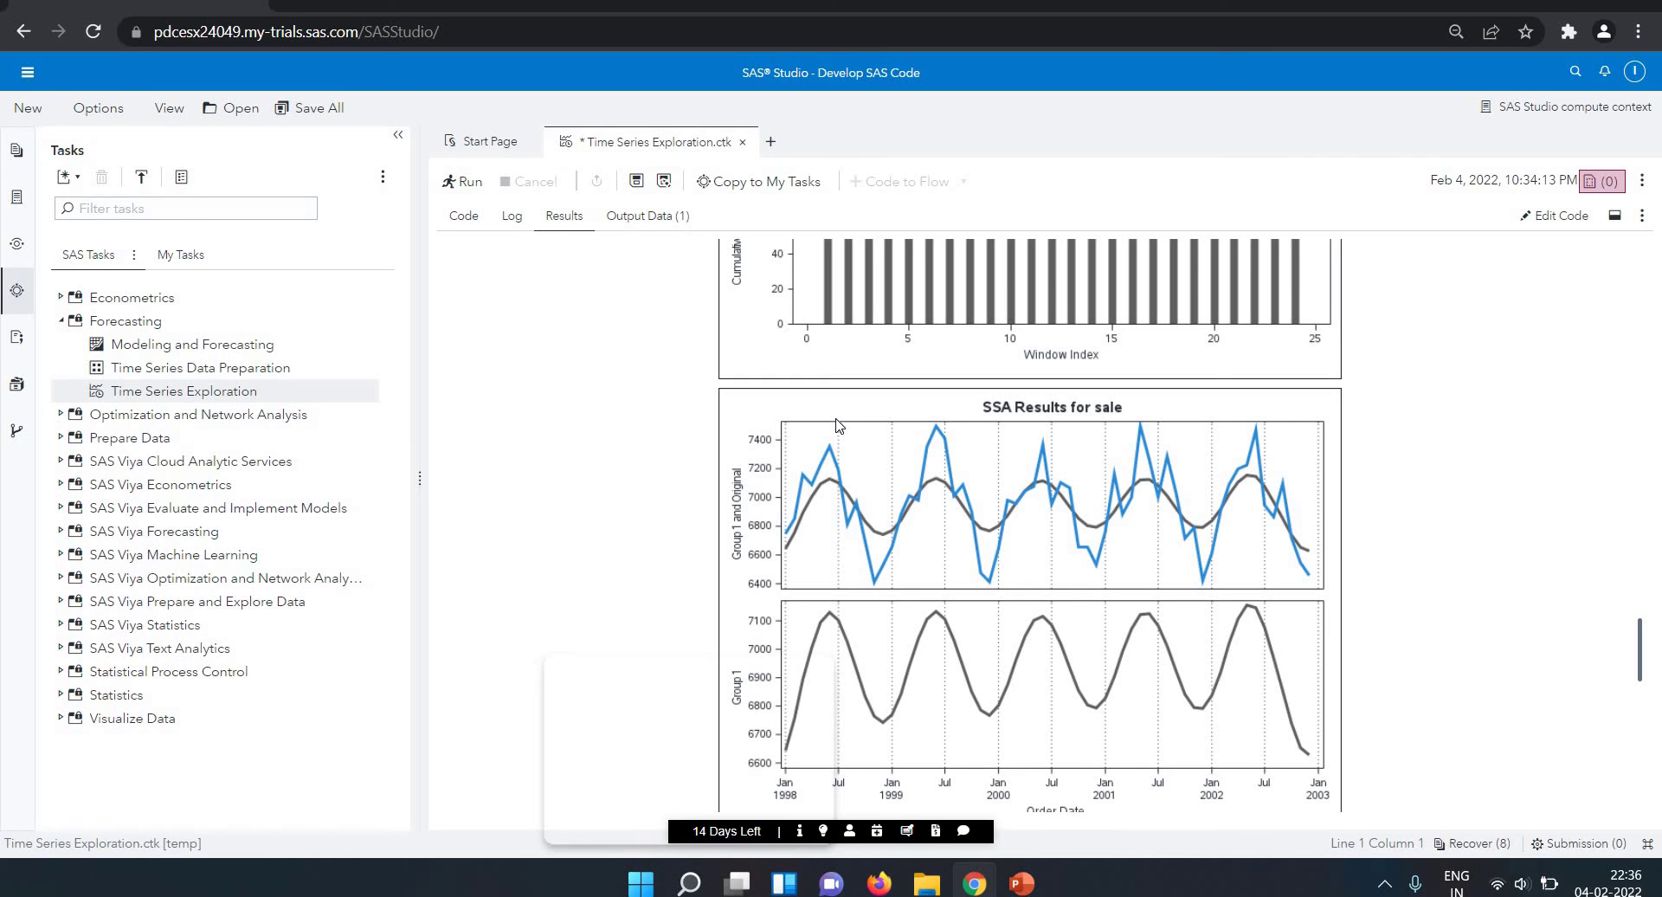
Step: Review the SSA Results plots for groups 1 and 2 and the SSA Results Vector plot, and return to the Input Data Set table
scroll(836, 424, "down", 4)
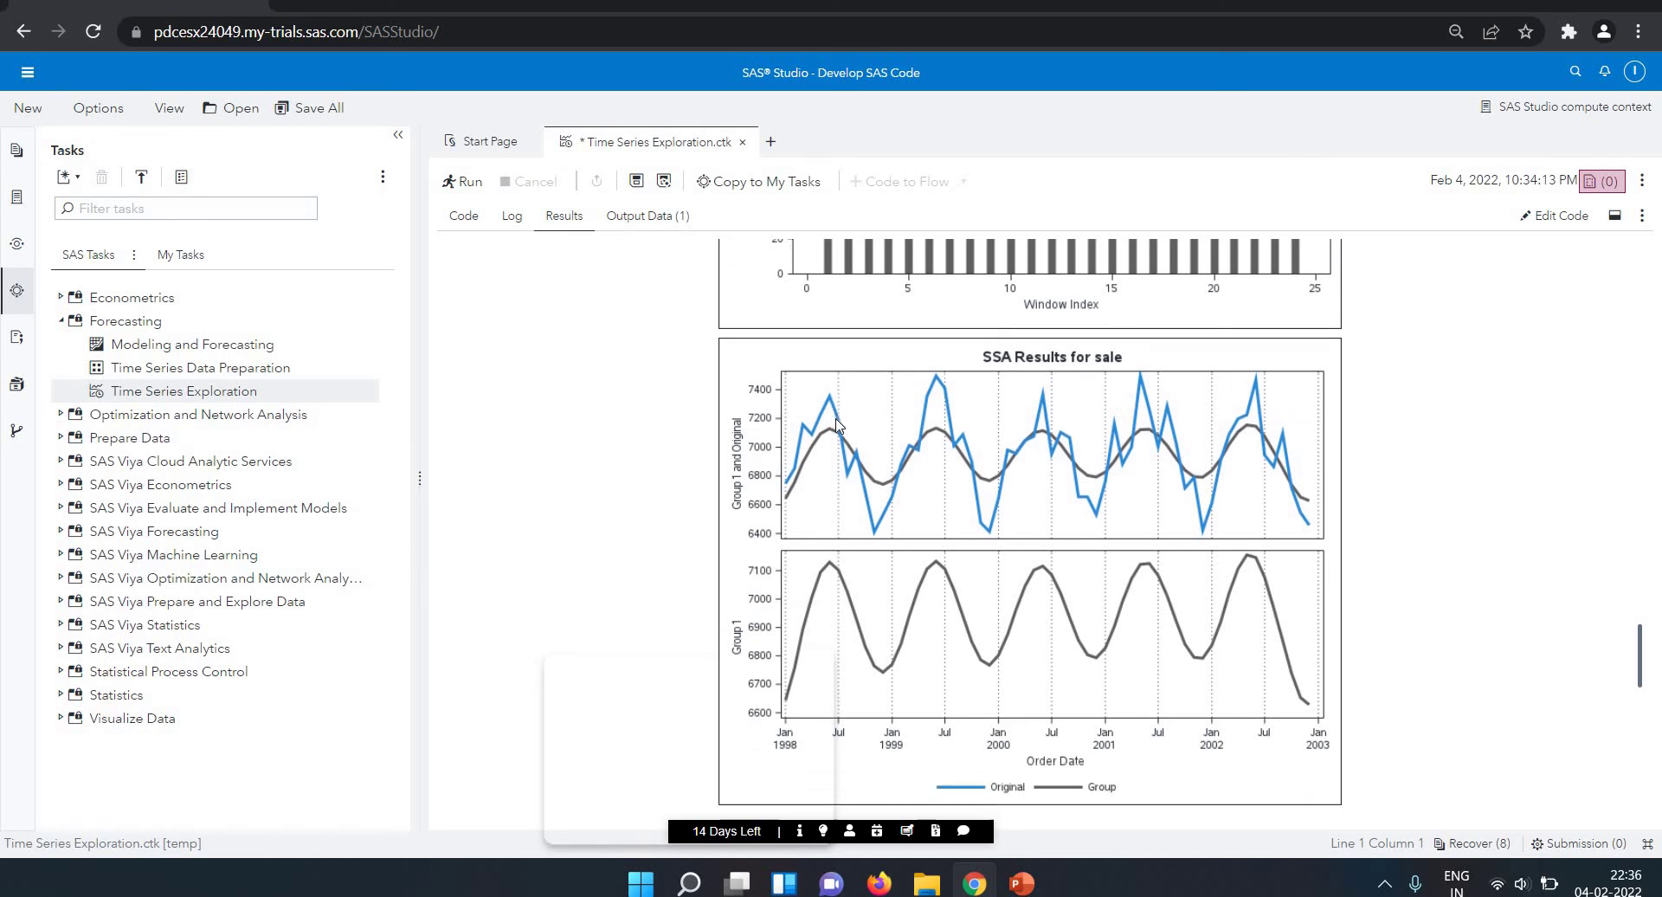
scroll(836, 424, "down", 5)
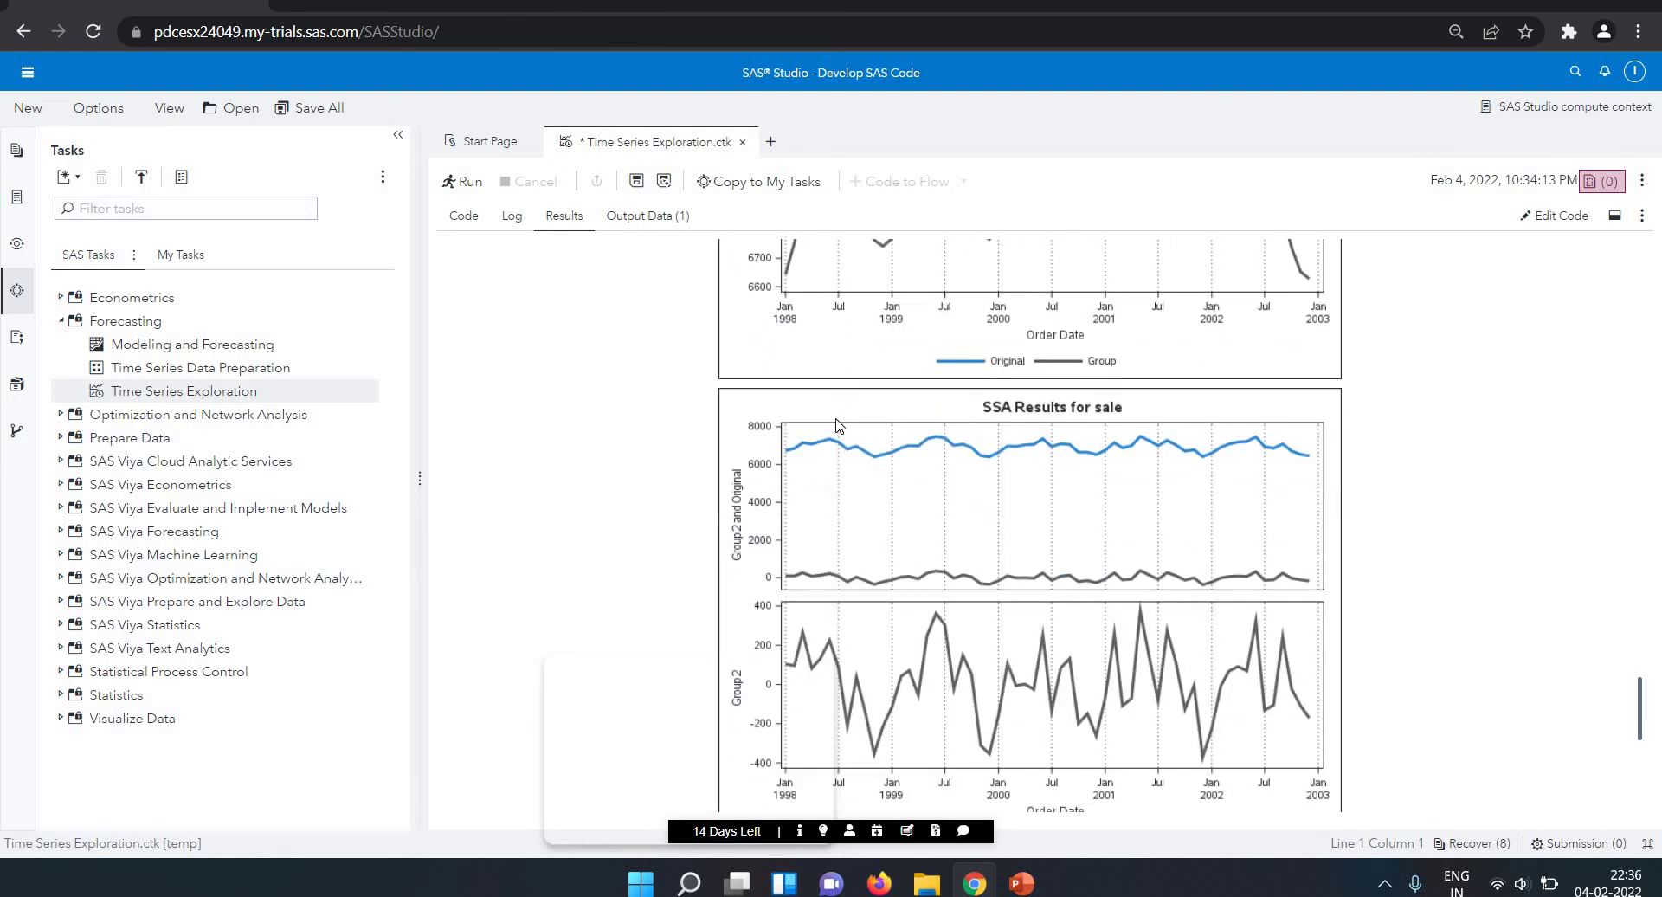
scroll(836, 424, "up", 1)
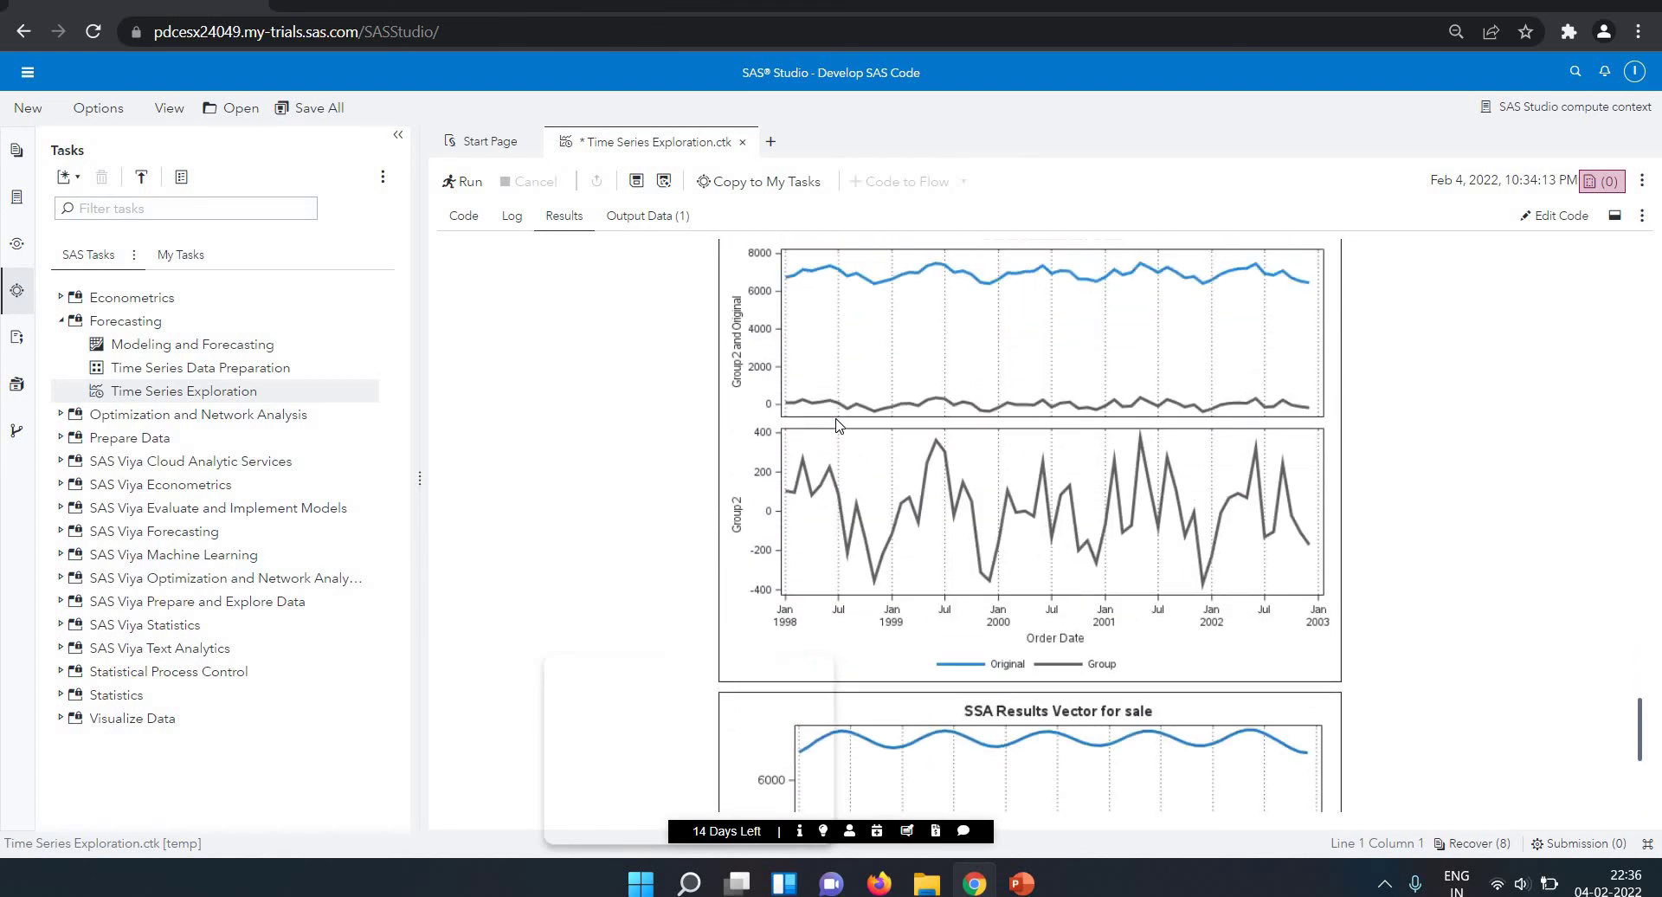
scroll(836, 424, "down", 4)
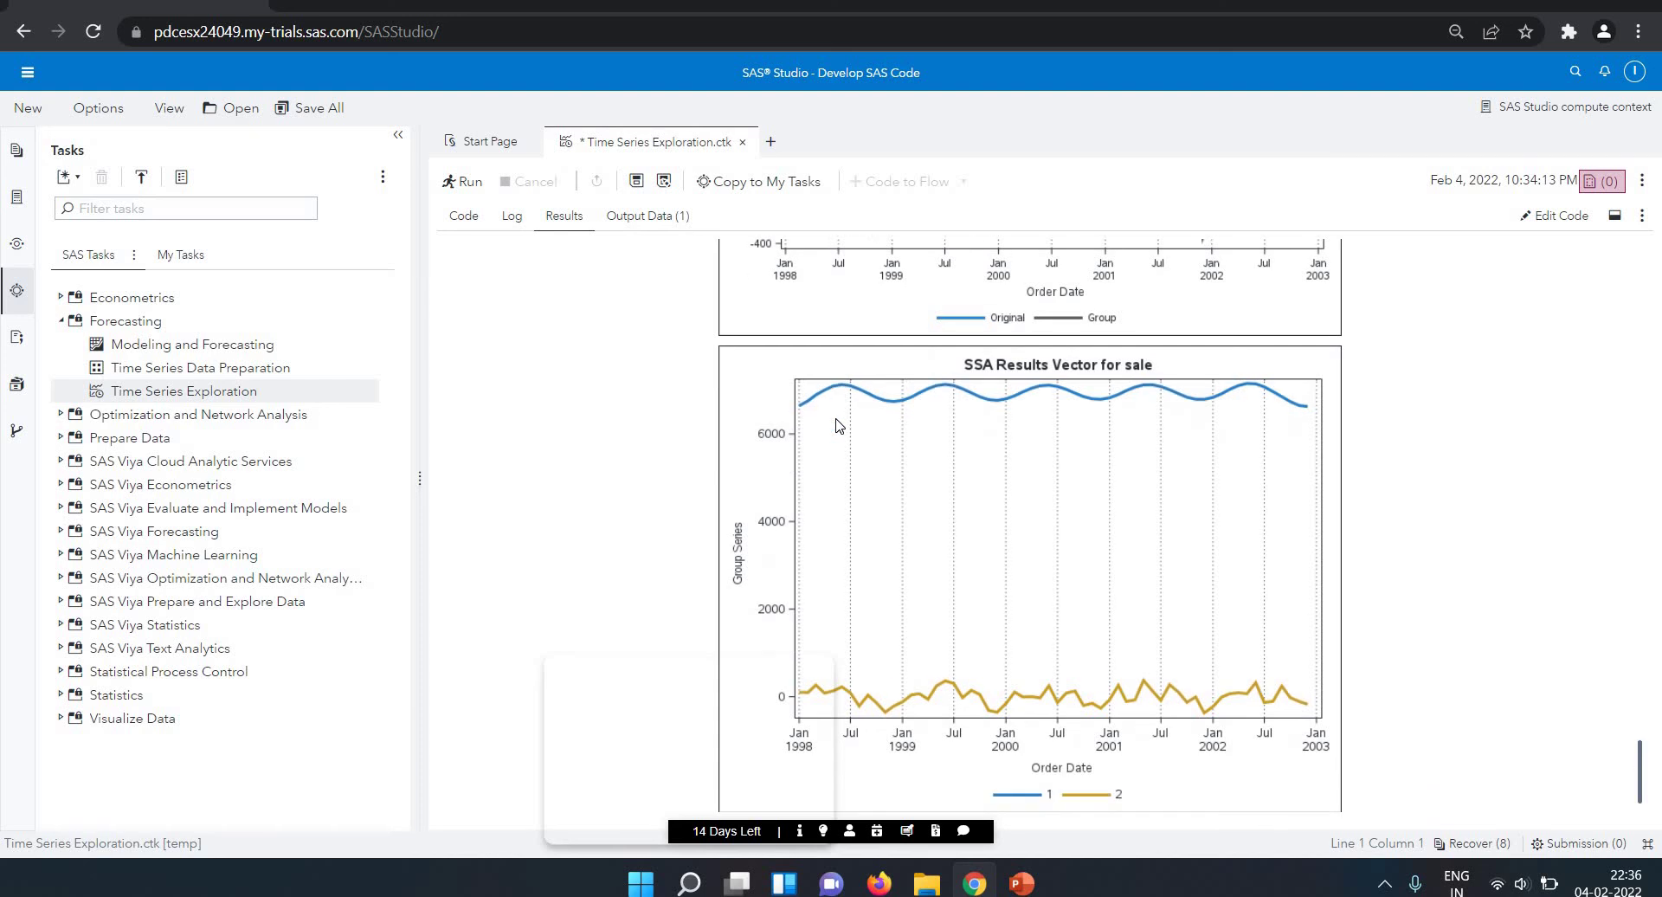
scroll(836, 424, "down", 1)
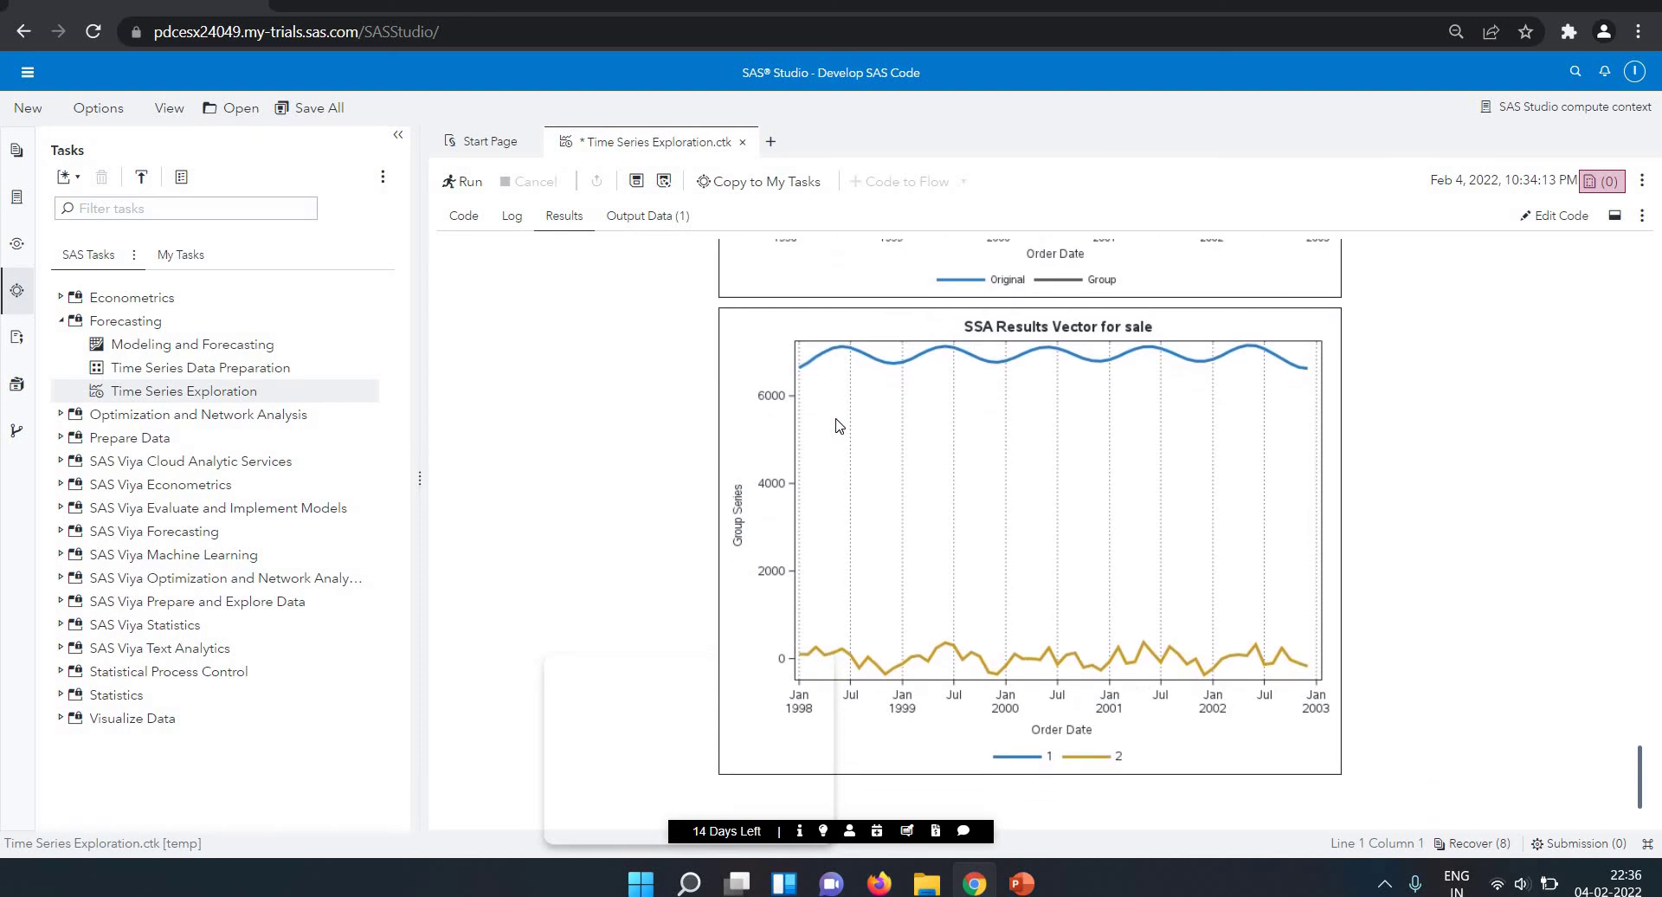
scroll(836, 424, "up", 5)
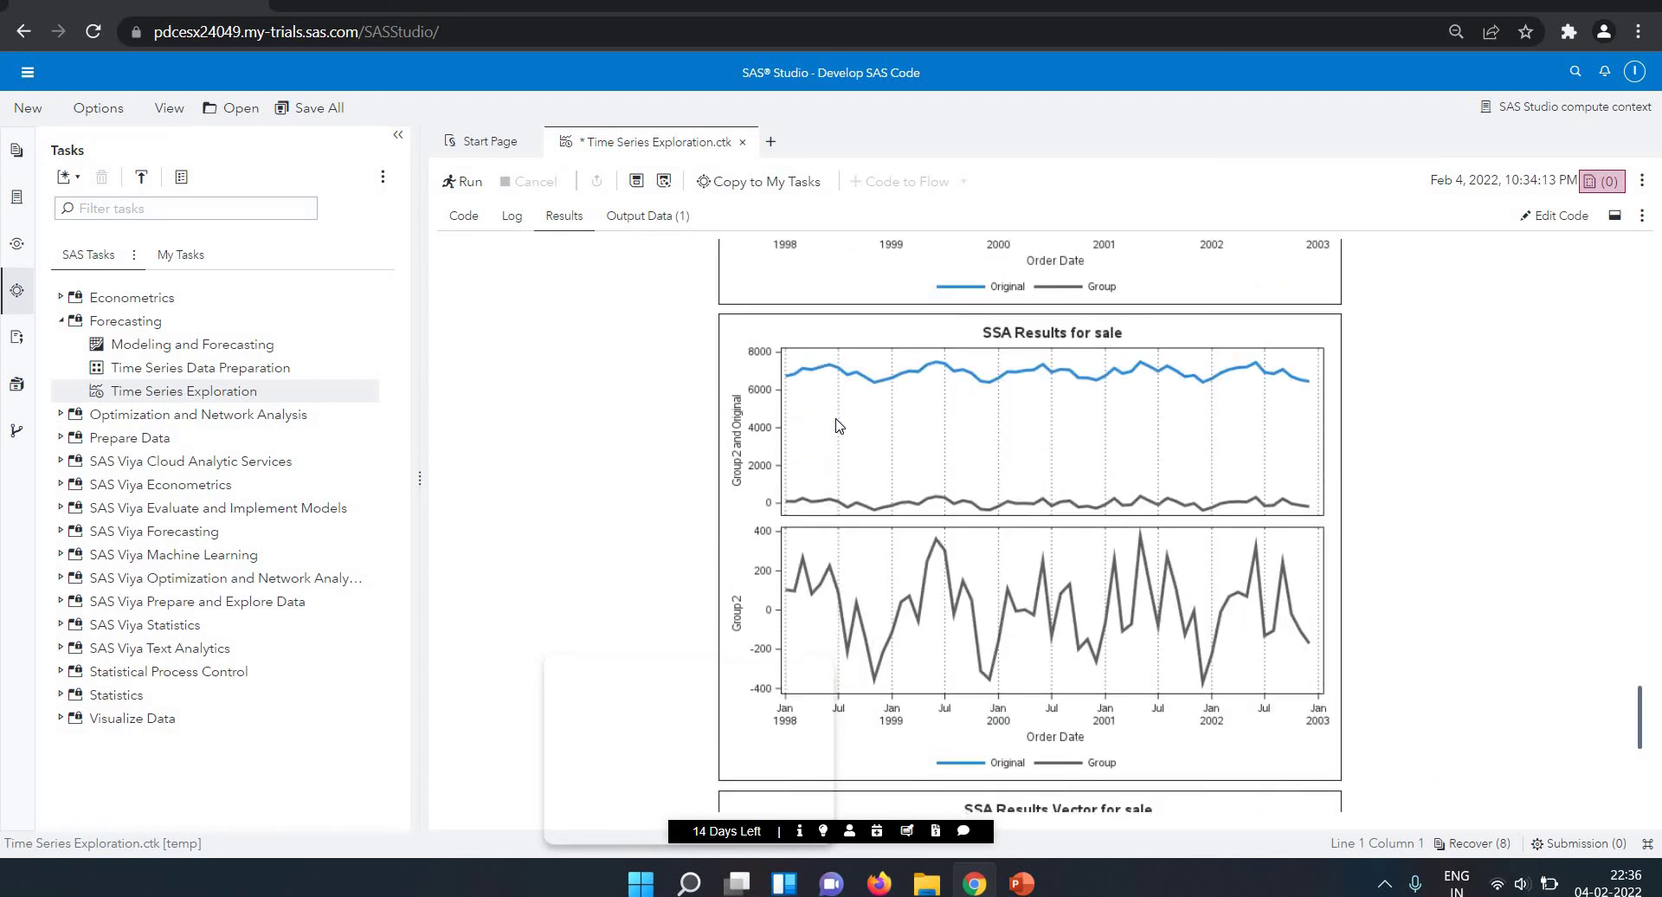
scroll(836, 424, "up", 12)
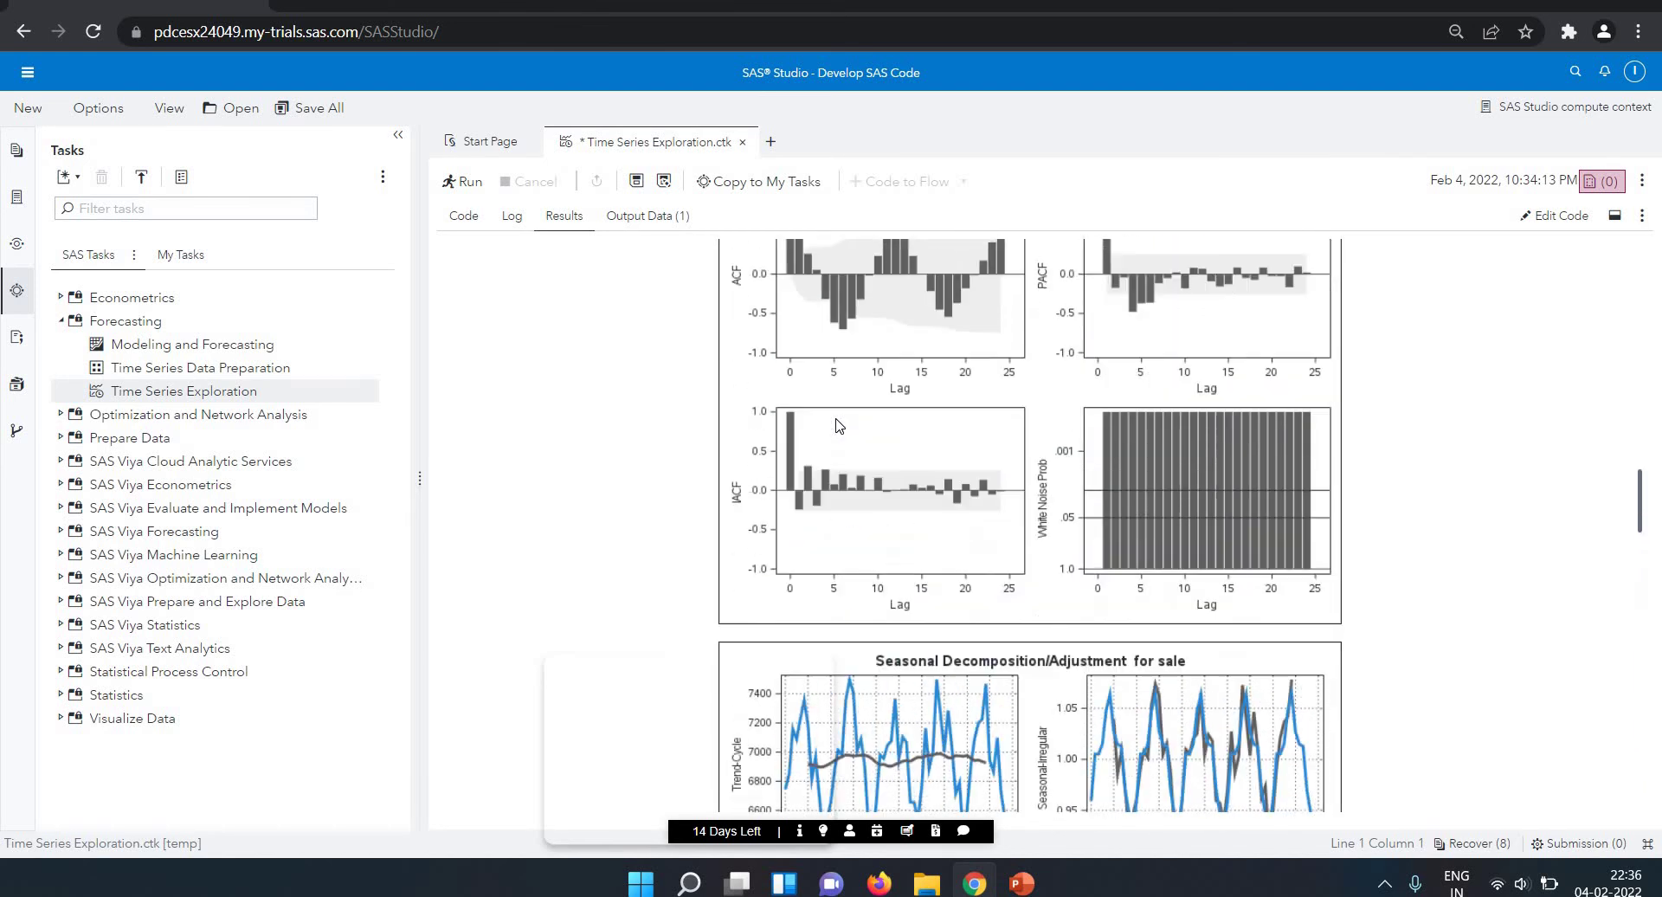
scroll(836, 424, "up", 15)
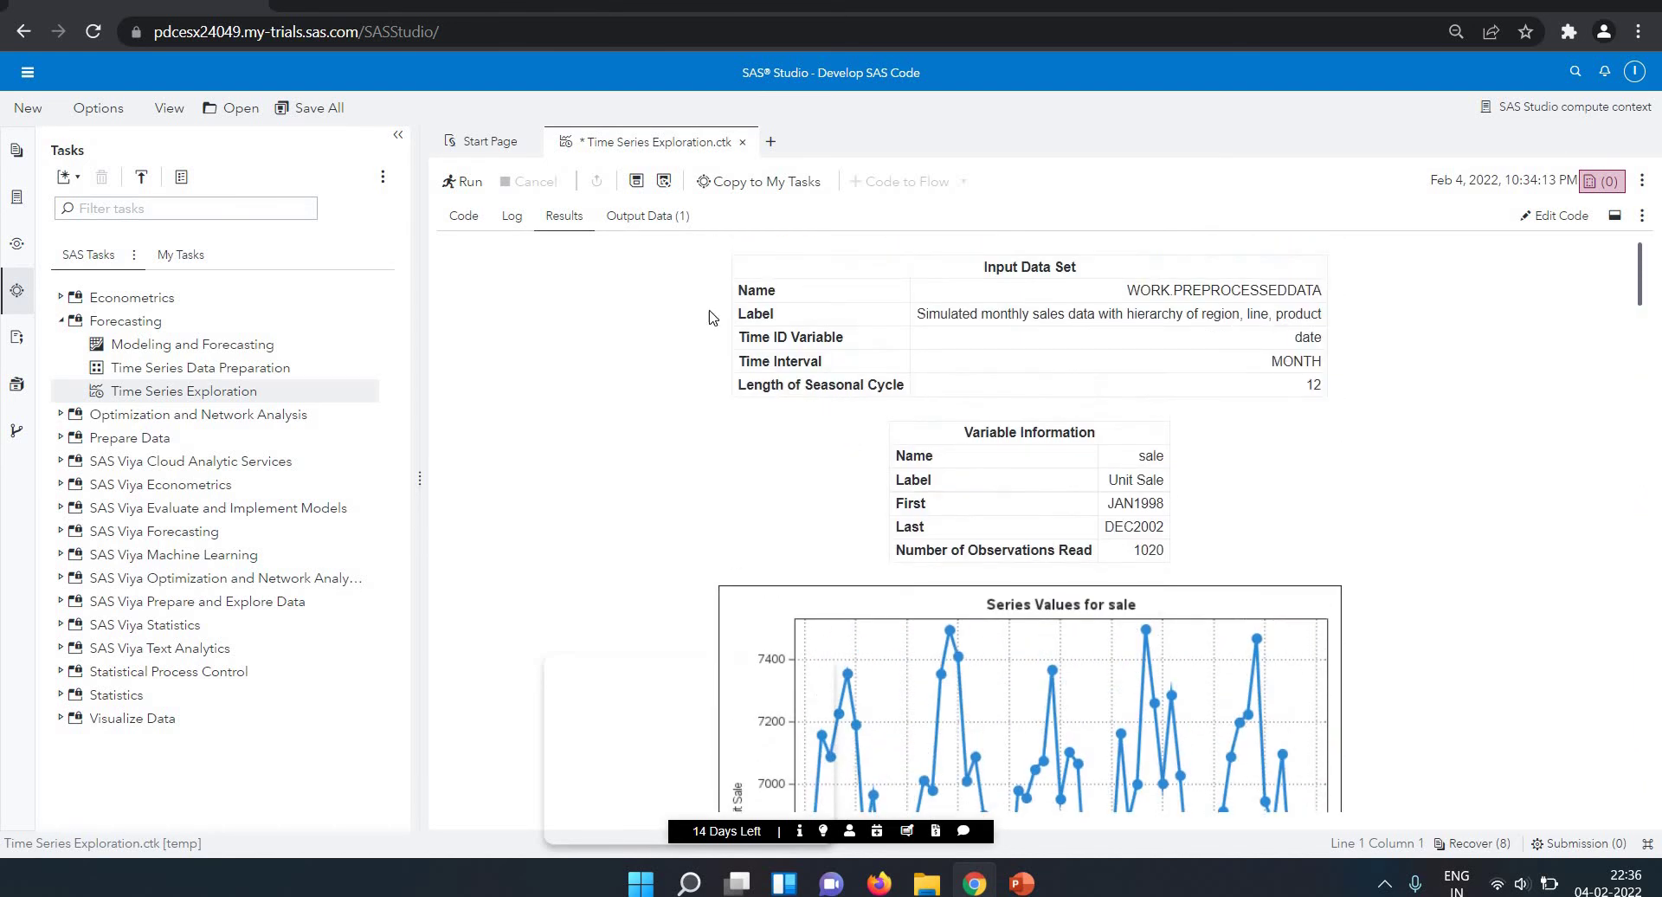
Step: Open the task's generated code and read the PROC SORT step that orders SASHELP.PRICEDATA by date
left_click(481, 218)
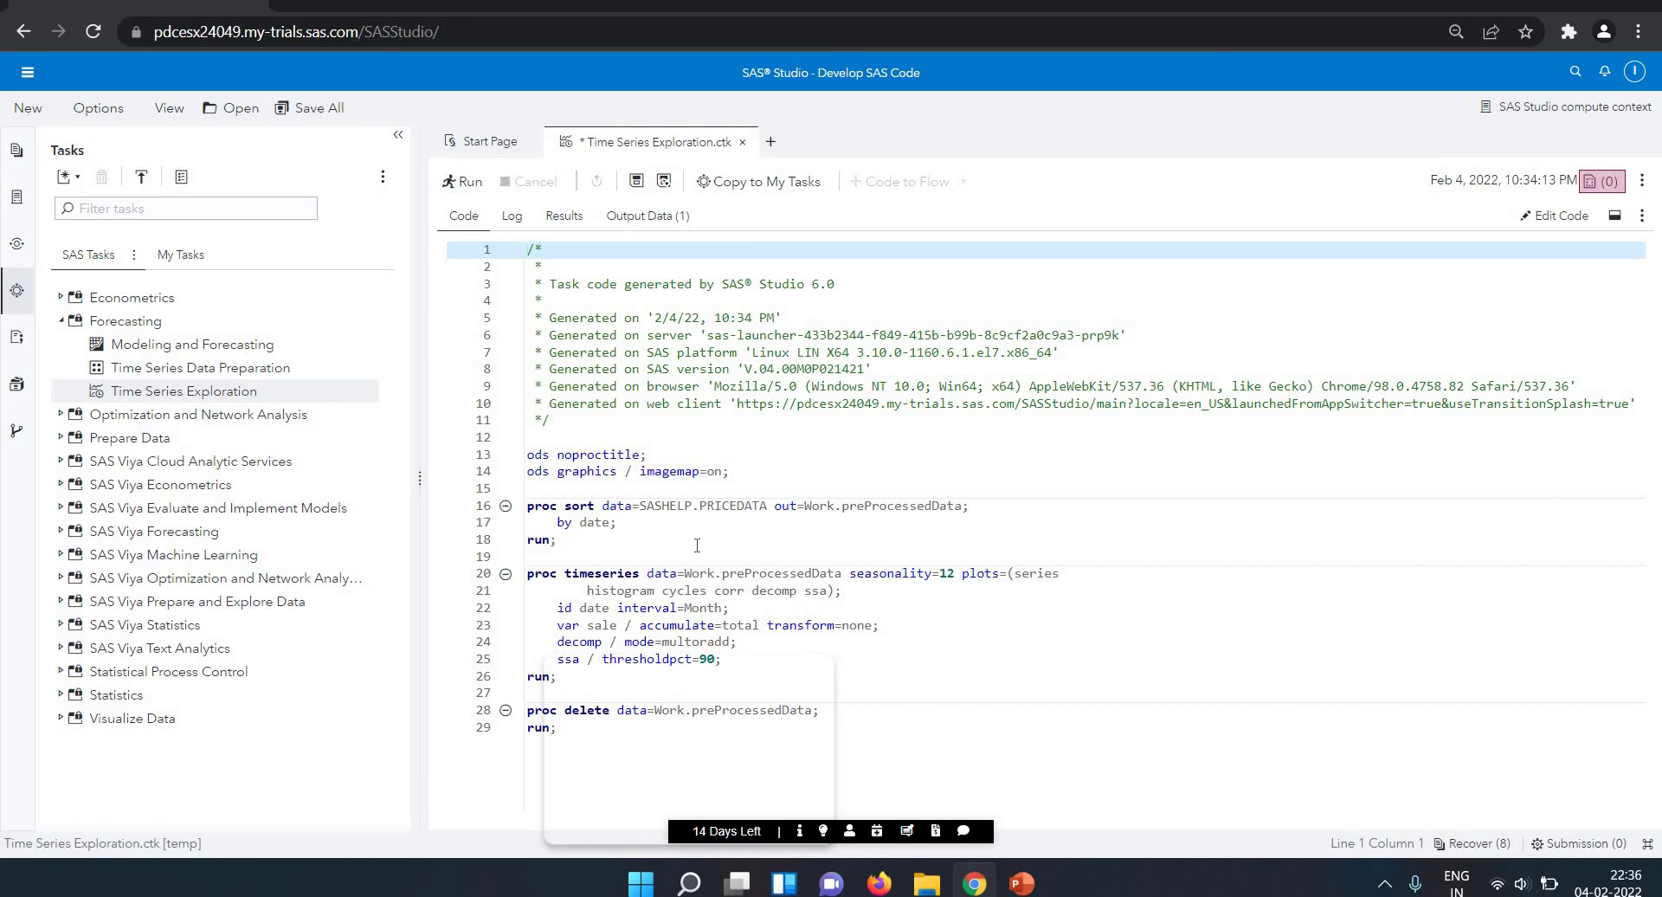
left_click(607, 545)
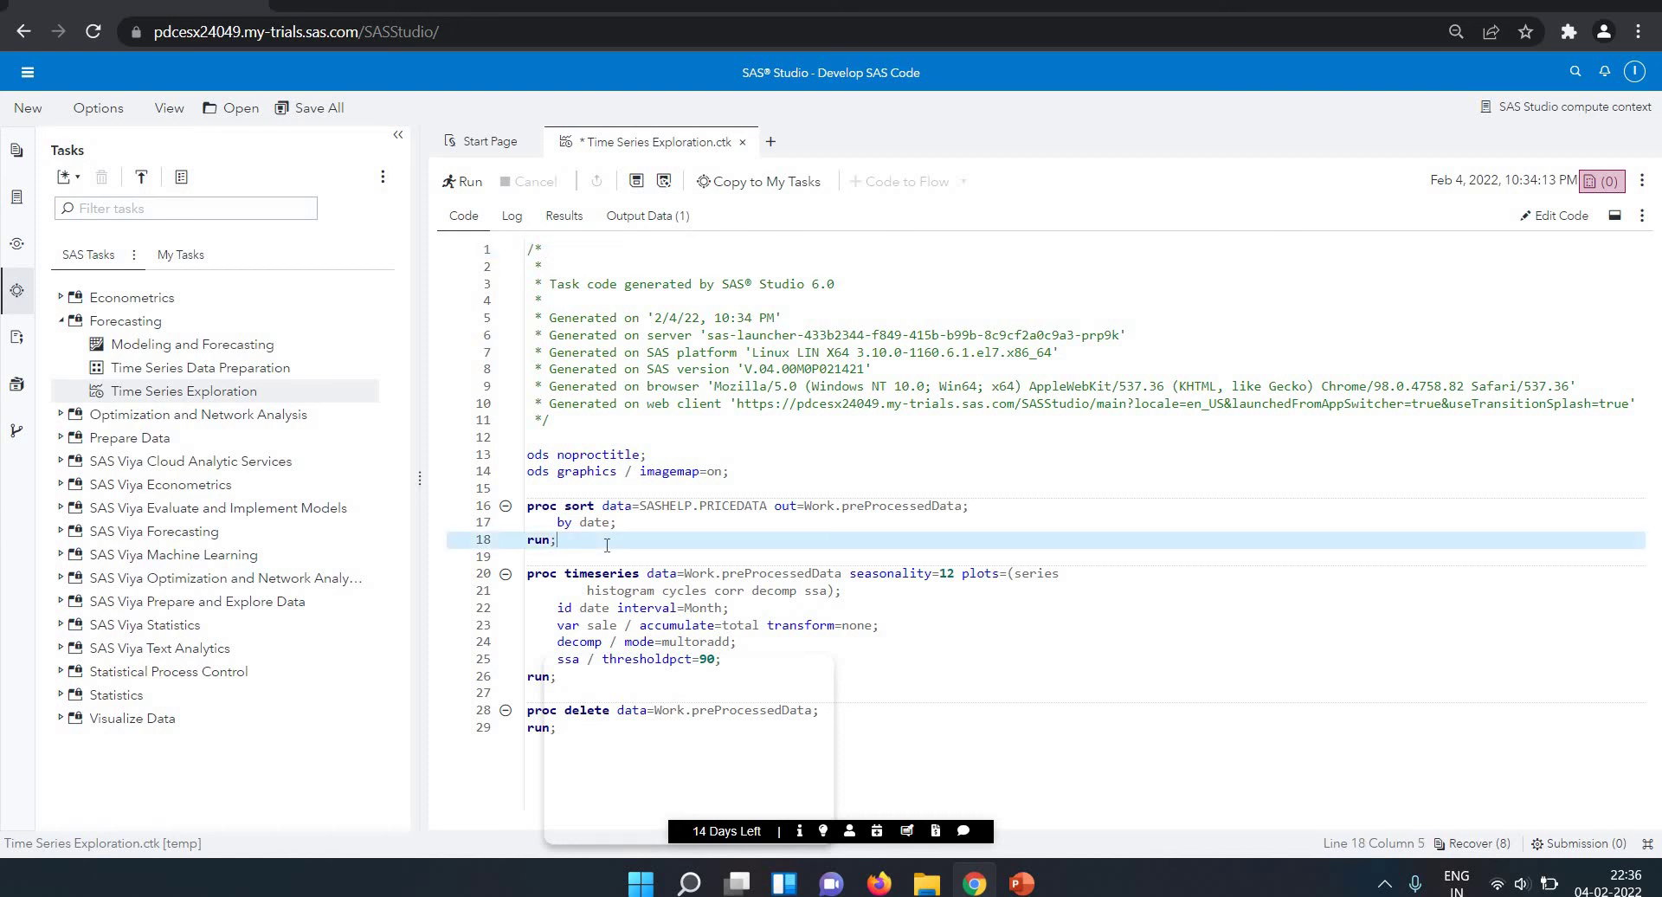
key("Up")
key("Up")
key("Up")
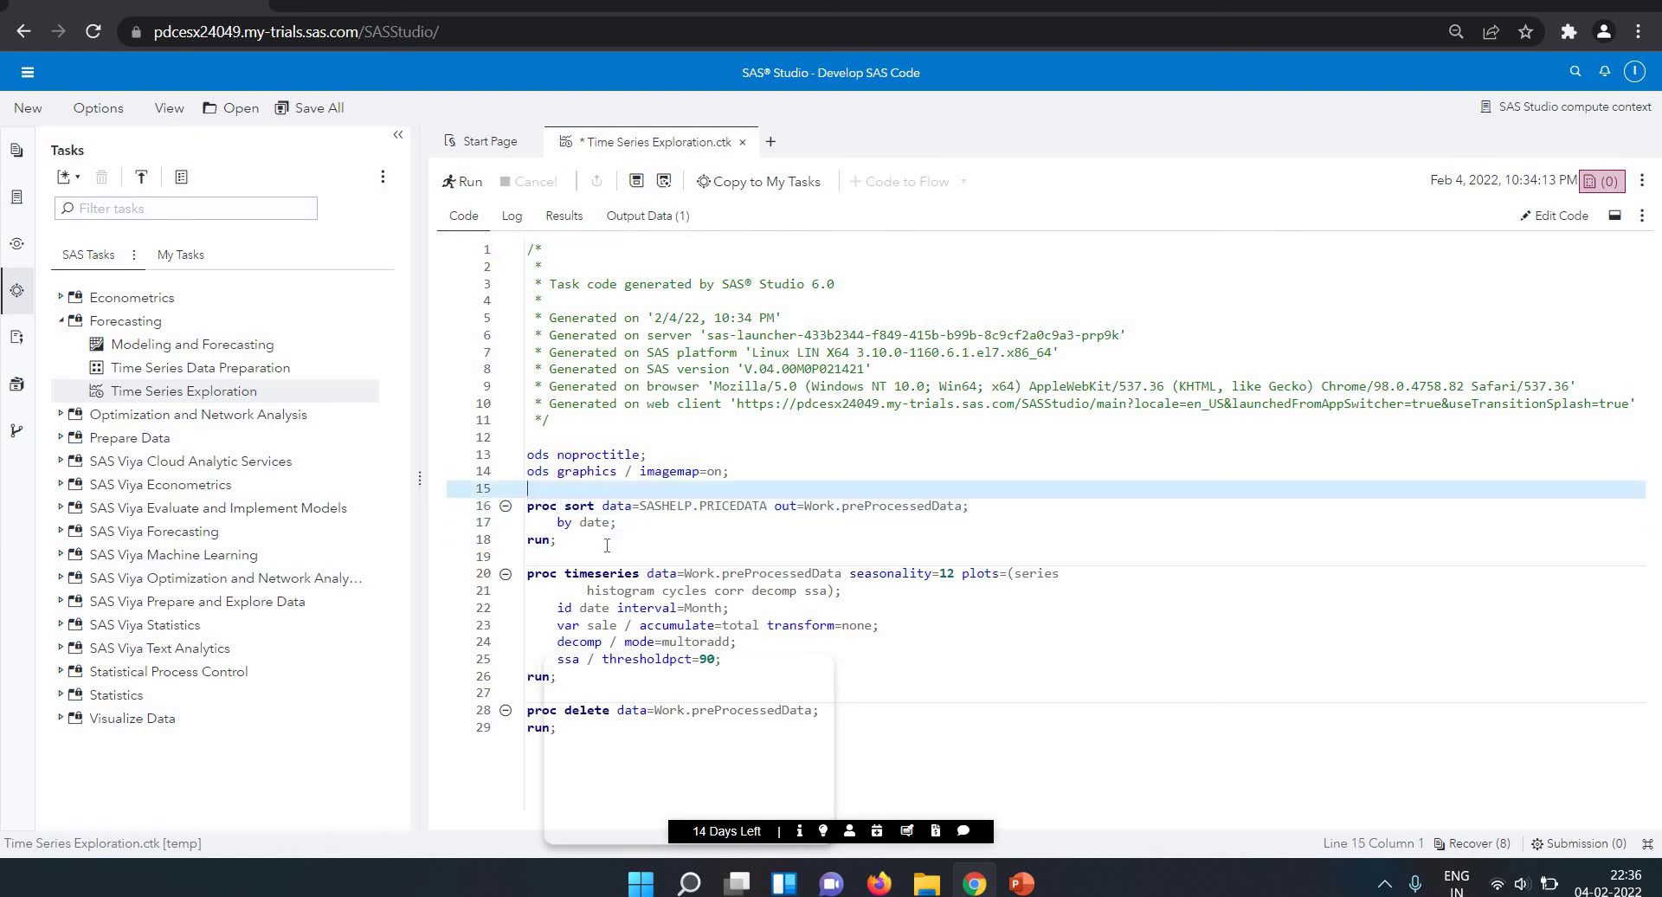
key("Down")
key("Down")
key("Down")
key("Down")
key("Down")
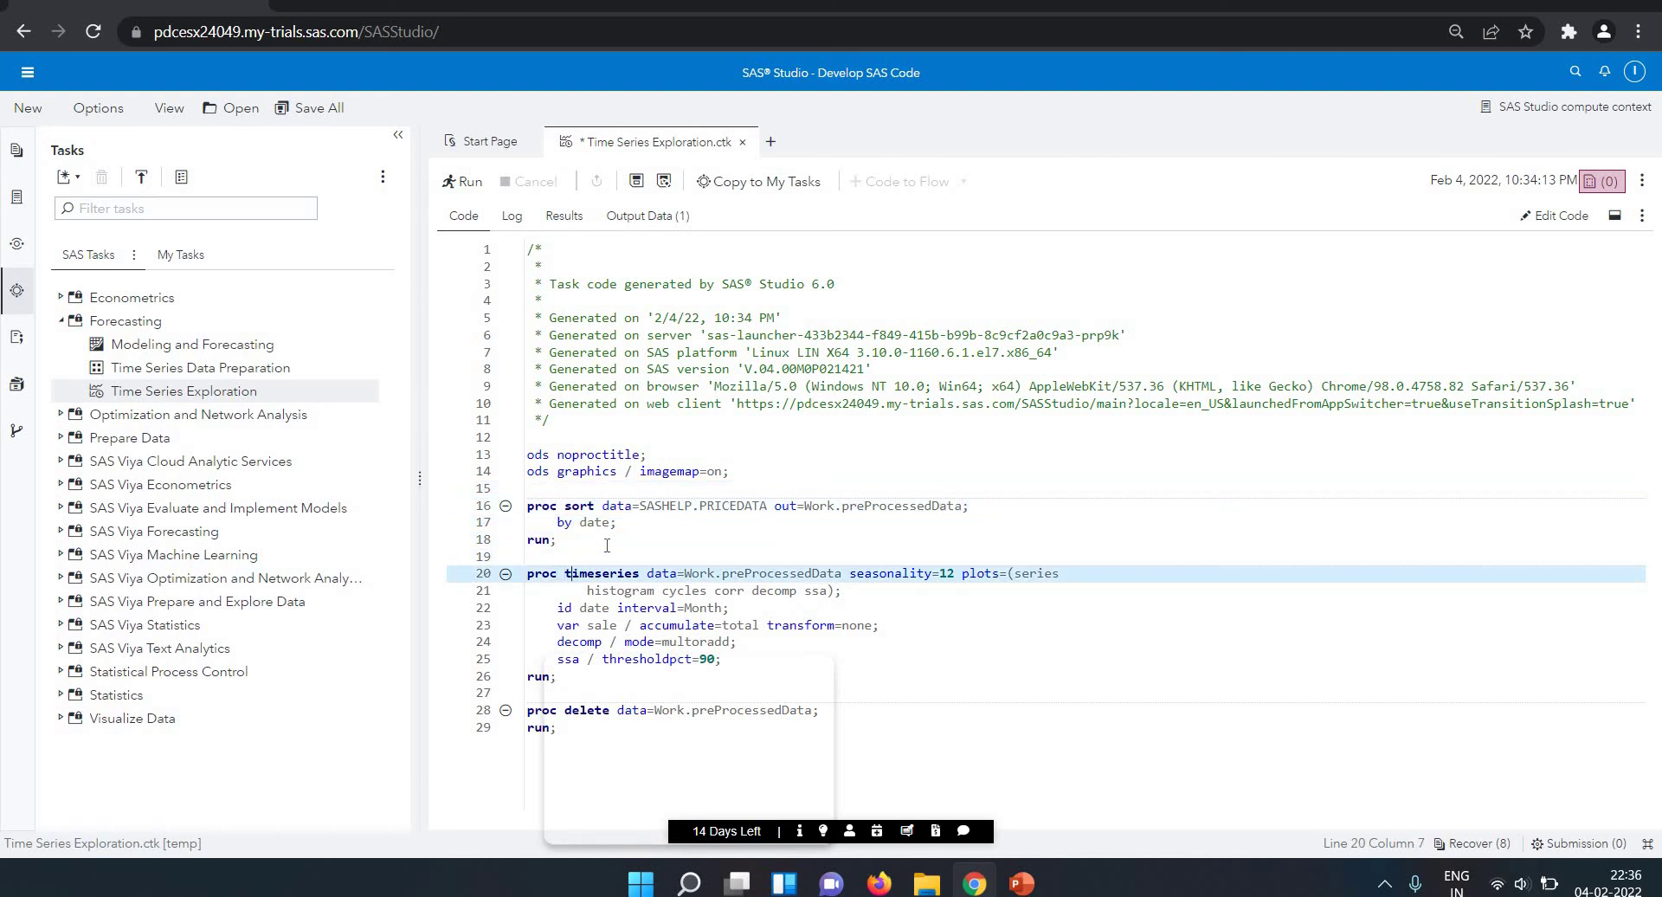
Step: Read the PROC TIMESERIES seasonality and plot options and its ID statement with the monthly interval
key("Right")
key("Right")
key("Down")
key("Home")
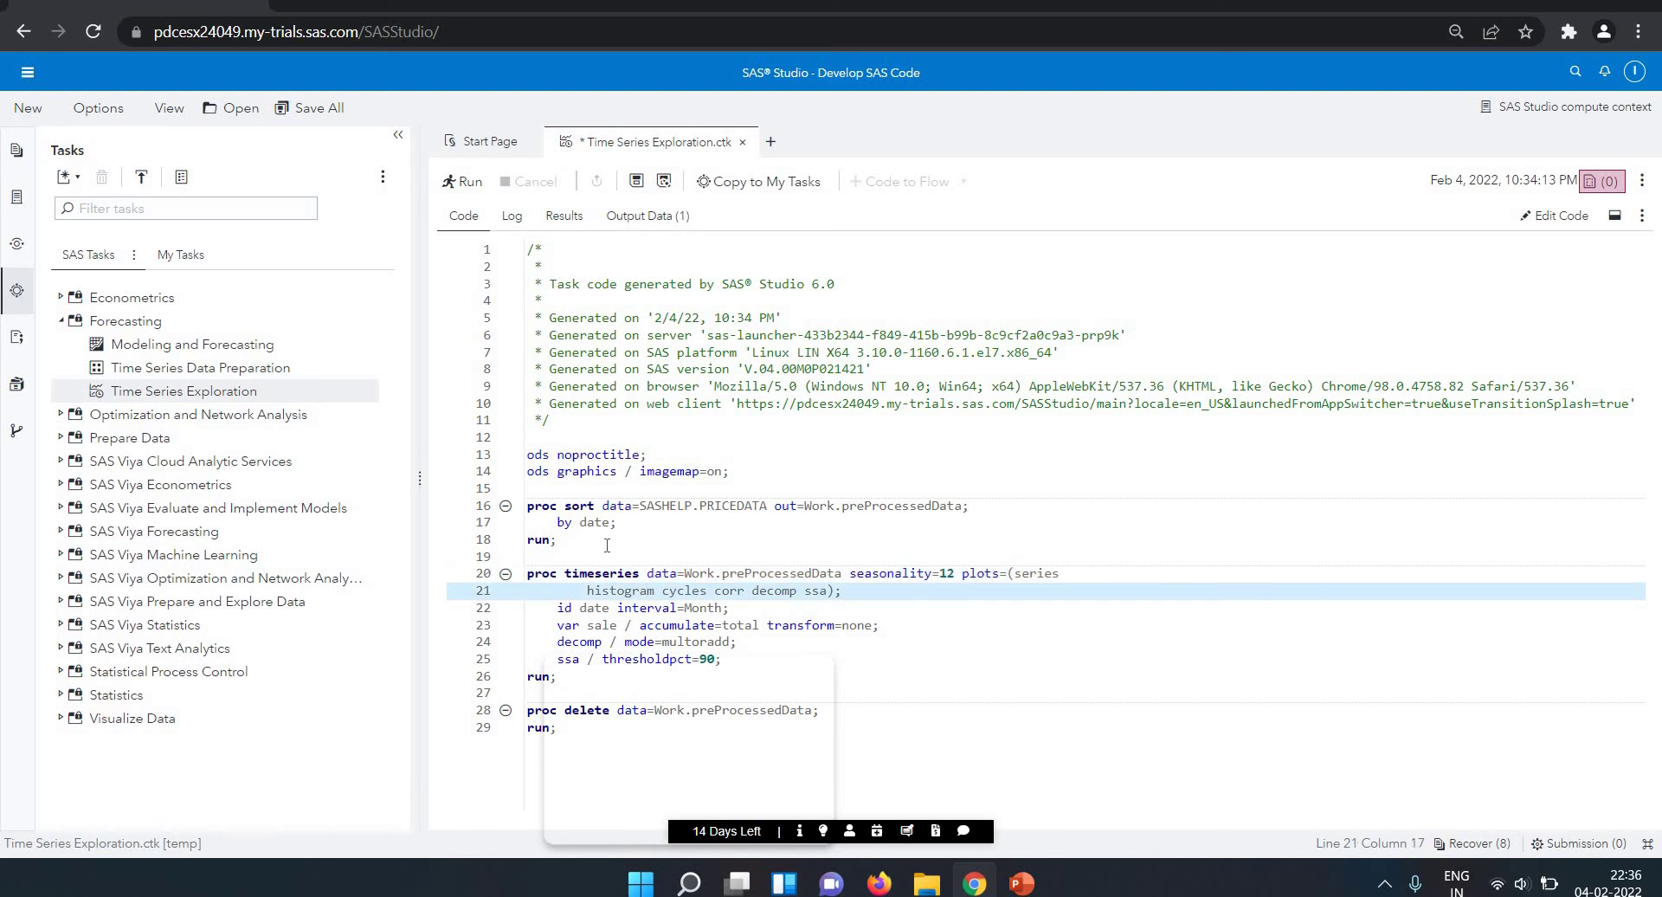
key("Right")
key("Down")
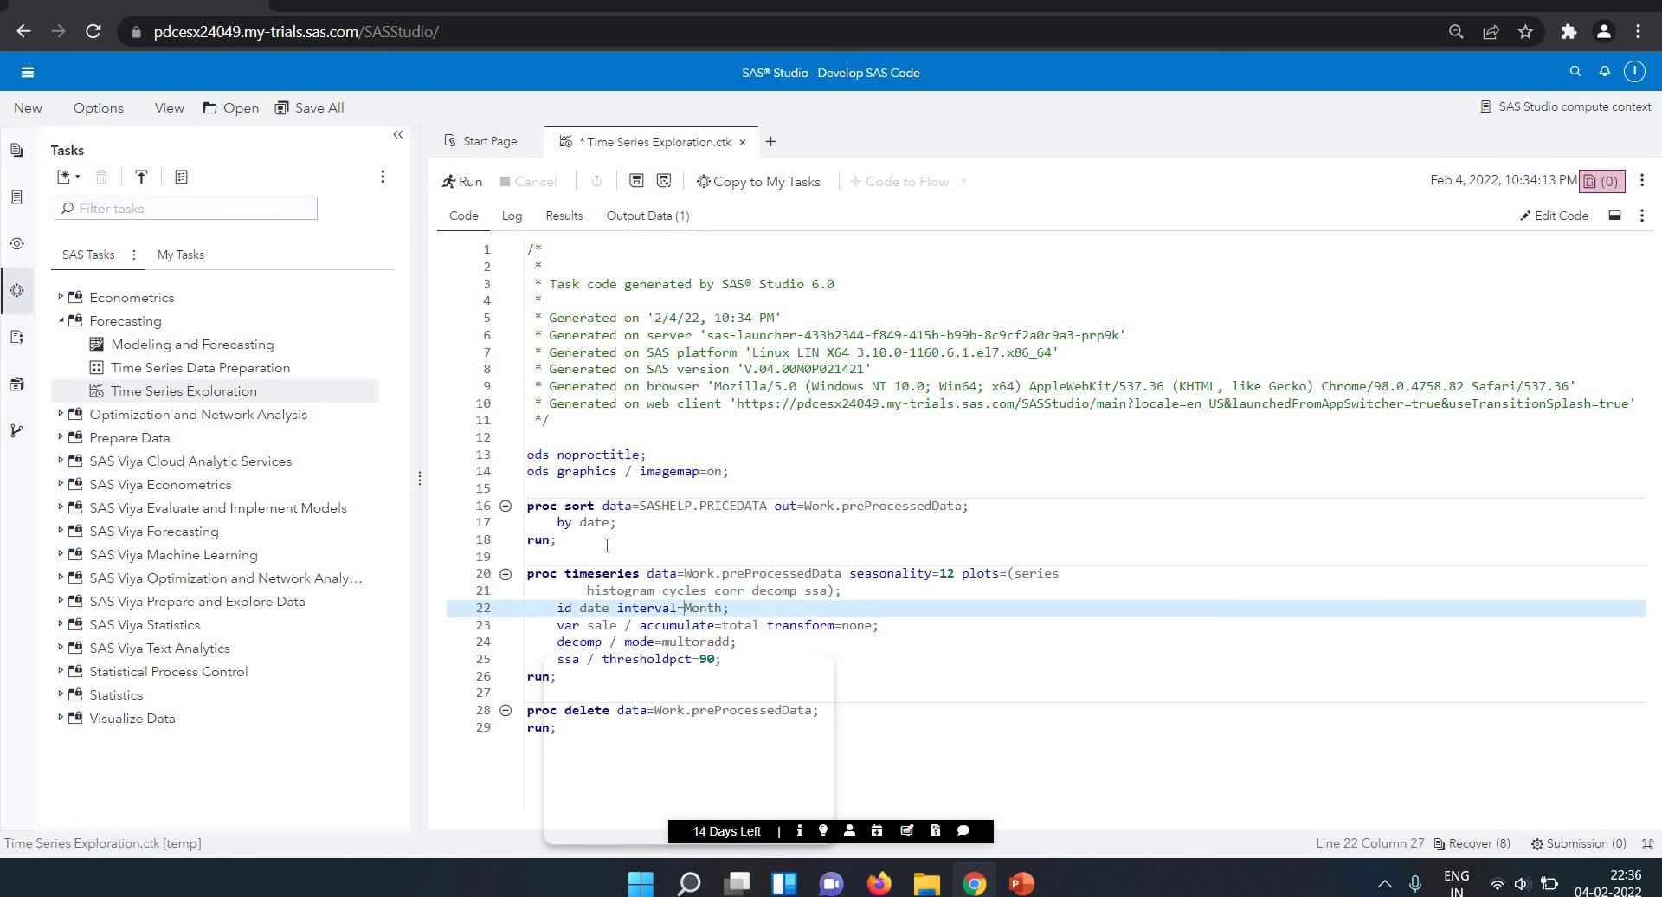
key("Right")
key("Down")
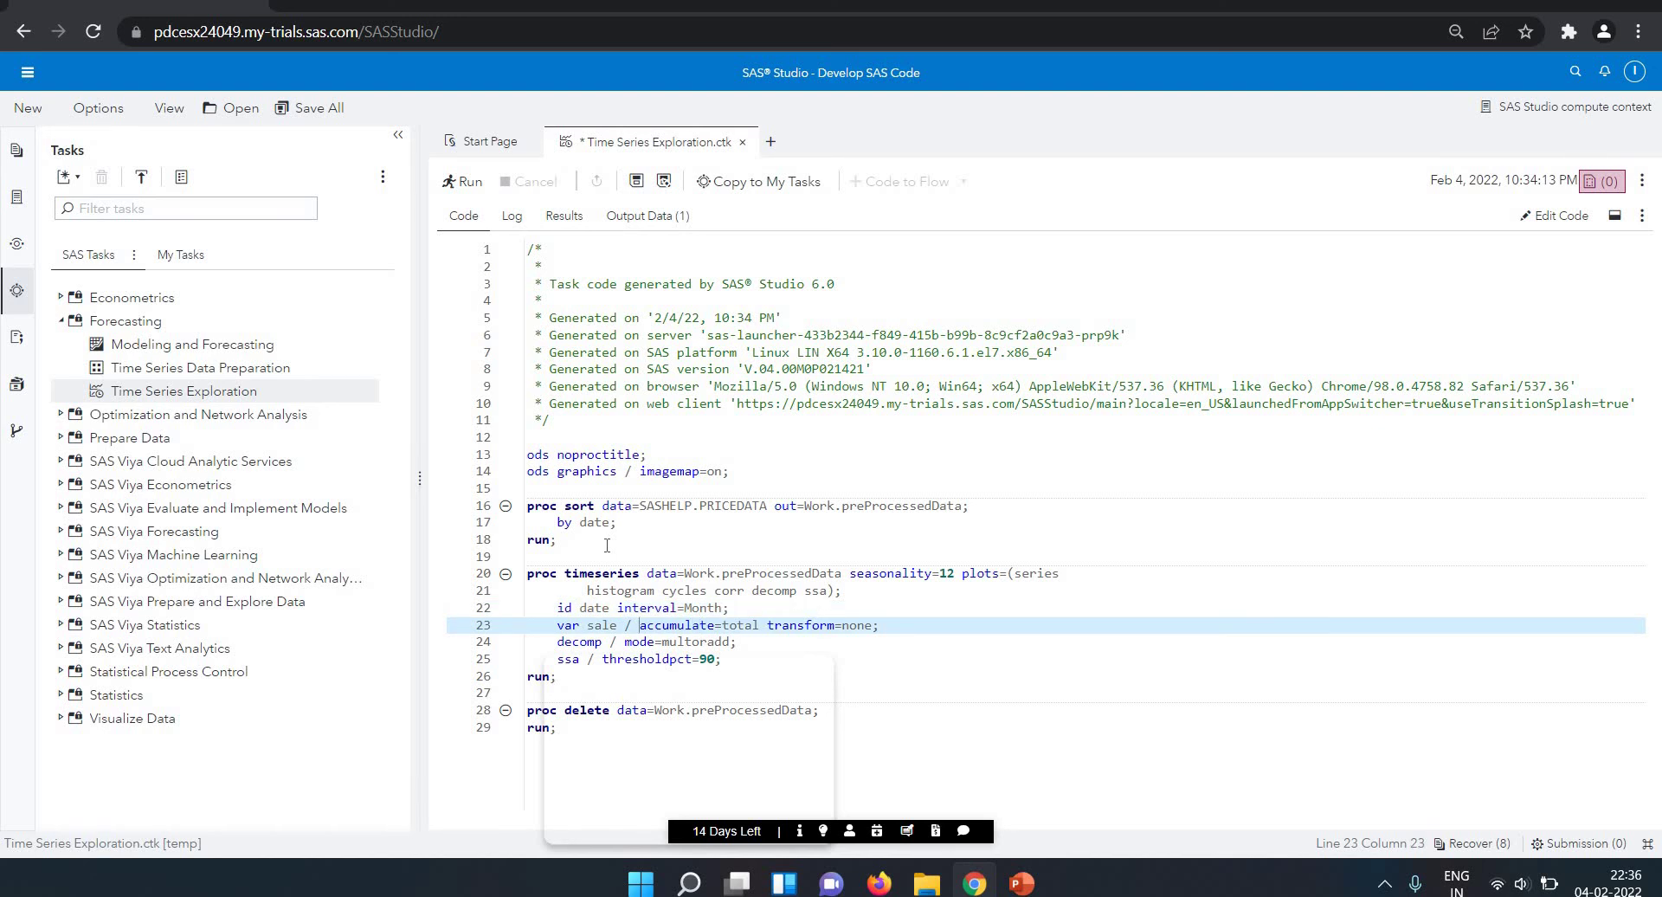
Step: Read the VAR, DECOMP and SSA statements of the PROC TIMESERIES step through to its RUN statement
key("Left")
key("Left")
key("Left")
key("Left")
key("Left")
key("Left")
key("Left")
key("Left")
key("Left")
key("Left")
key("Left")
key("Down")
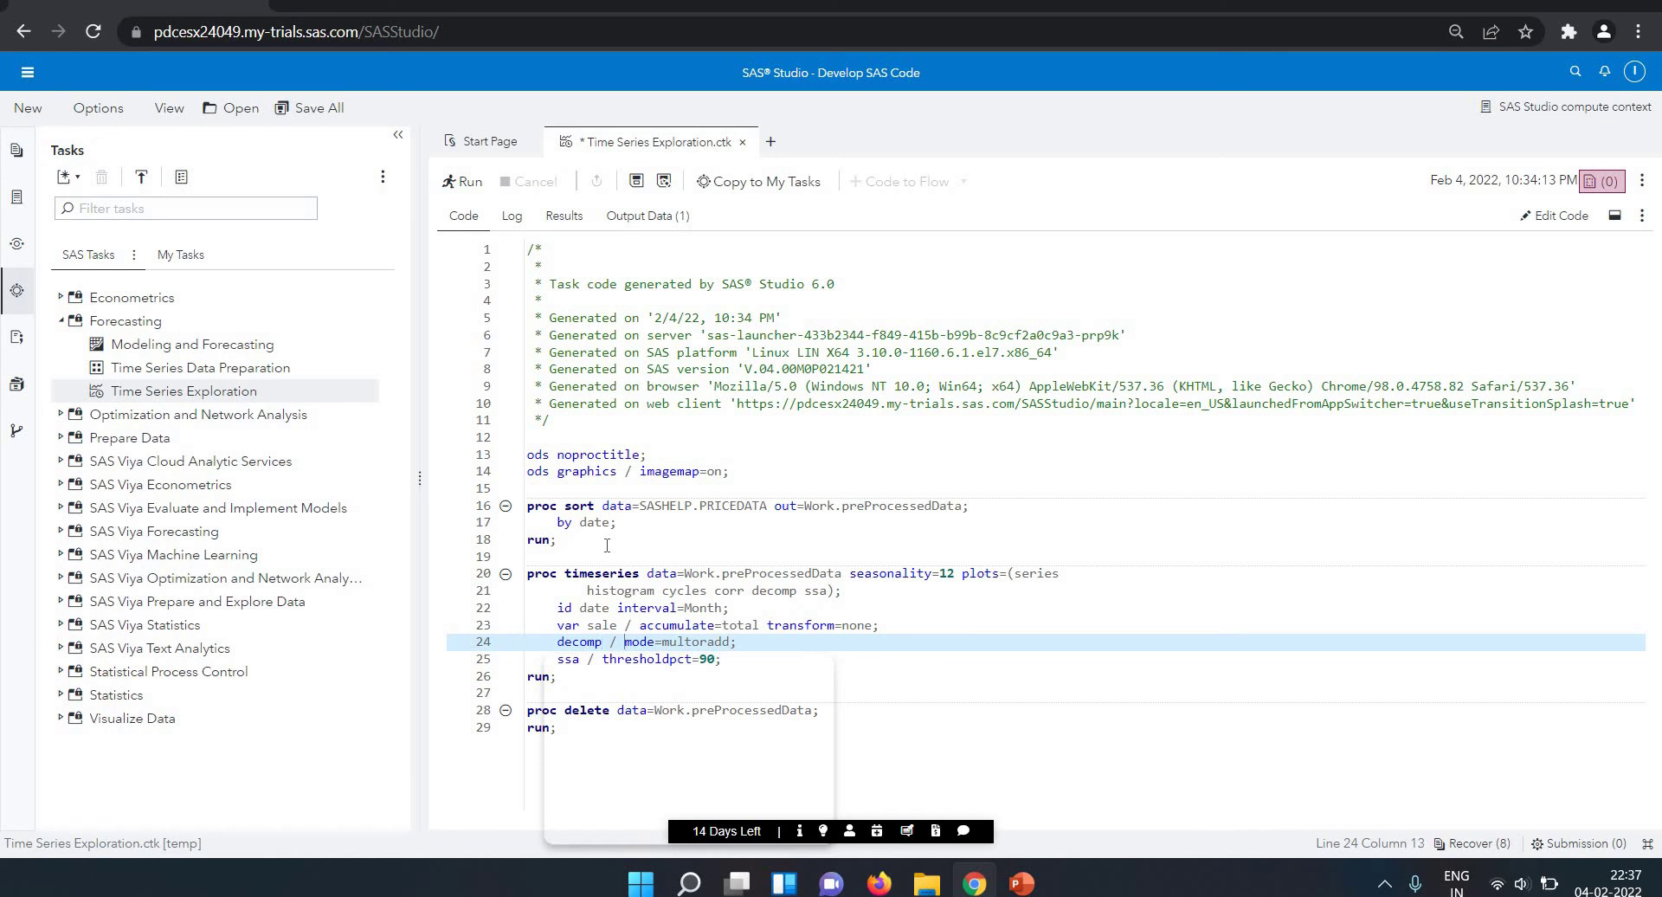
key("Down")
key("Down")
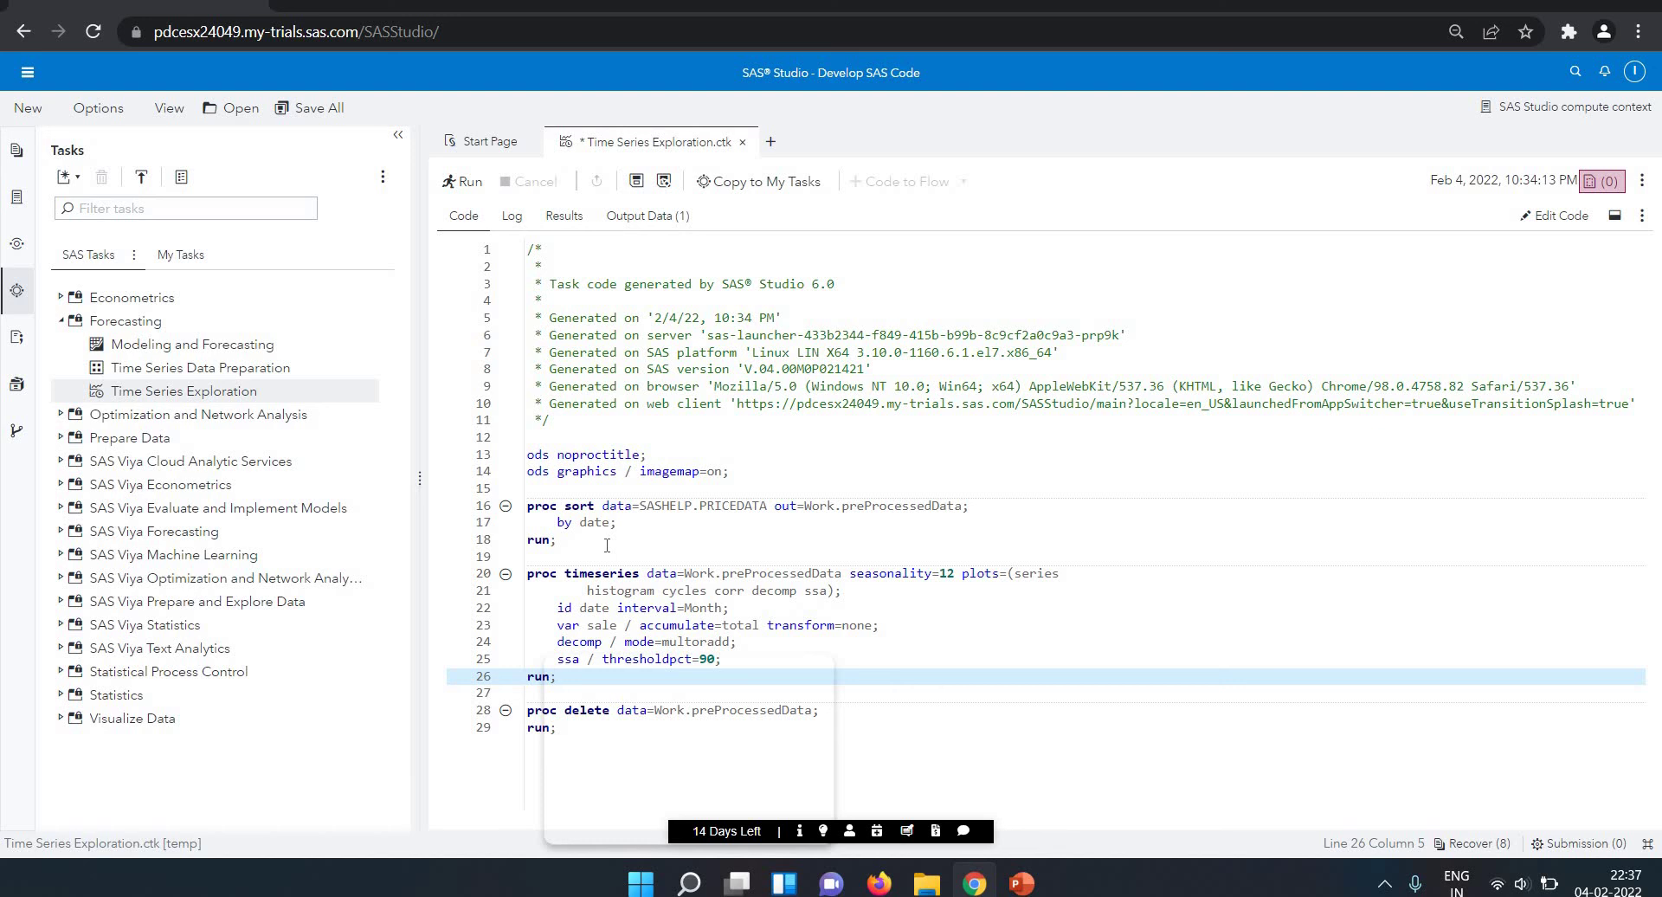
Step: Check the PROC DELETE step that removes Work.preProcessedData at the end of the code
key("Down")
key("Down")
key("Down")
key("Up")
key("Up")
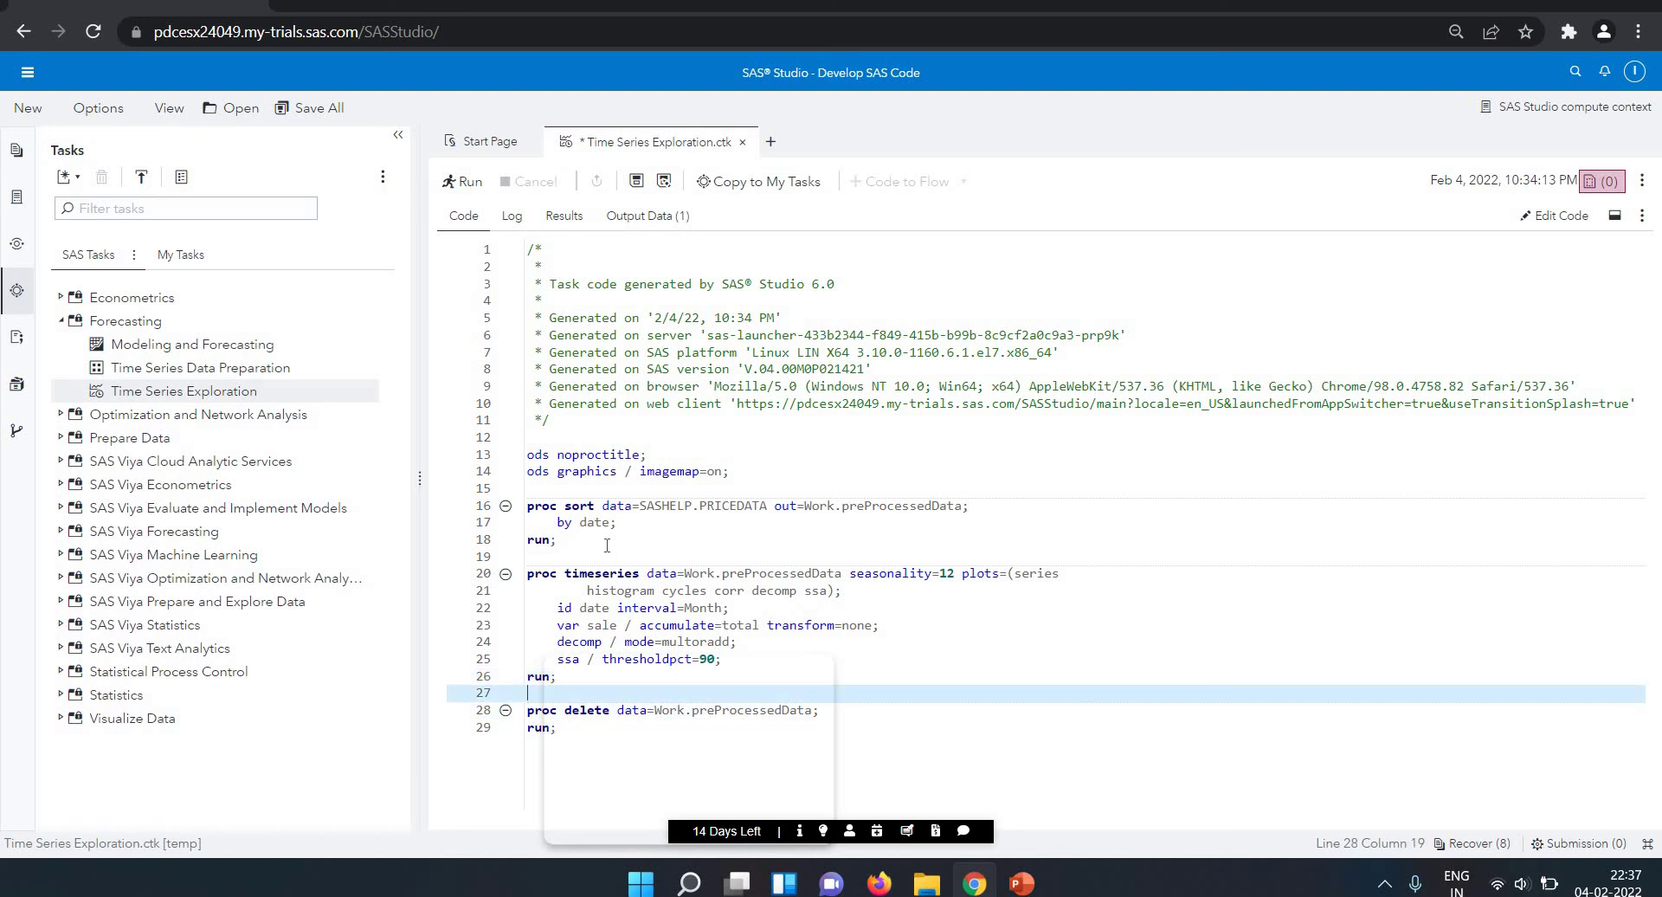
Step: Look back over the generated code from the PROC TIMESERIES step up to the header comment
key("Up")
key("Up")
key("Up")
key("Up")
key("Up")
key("Up")
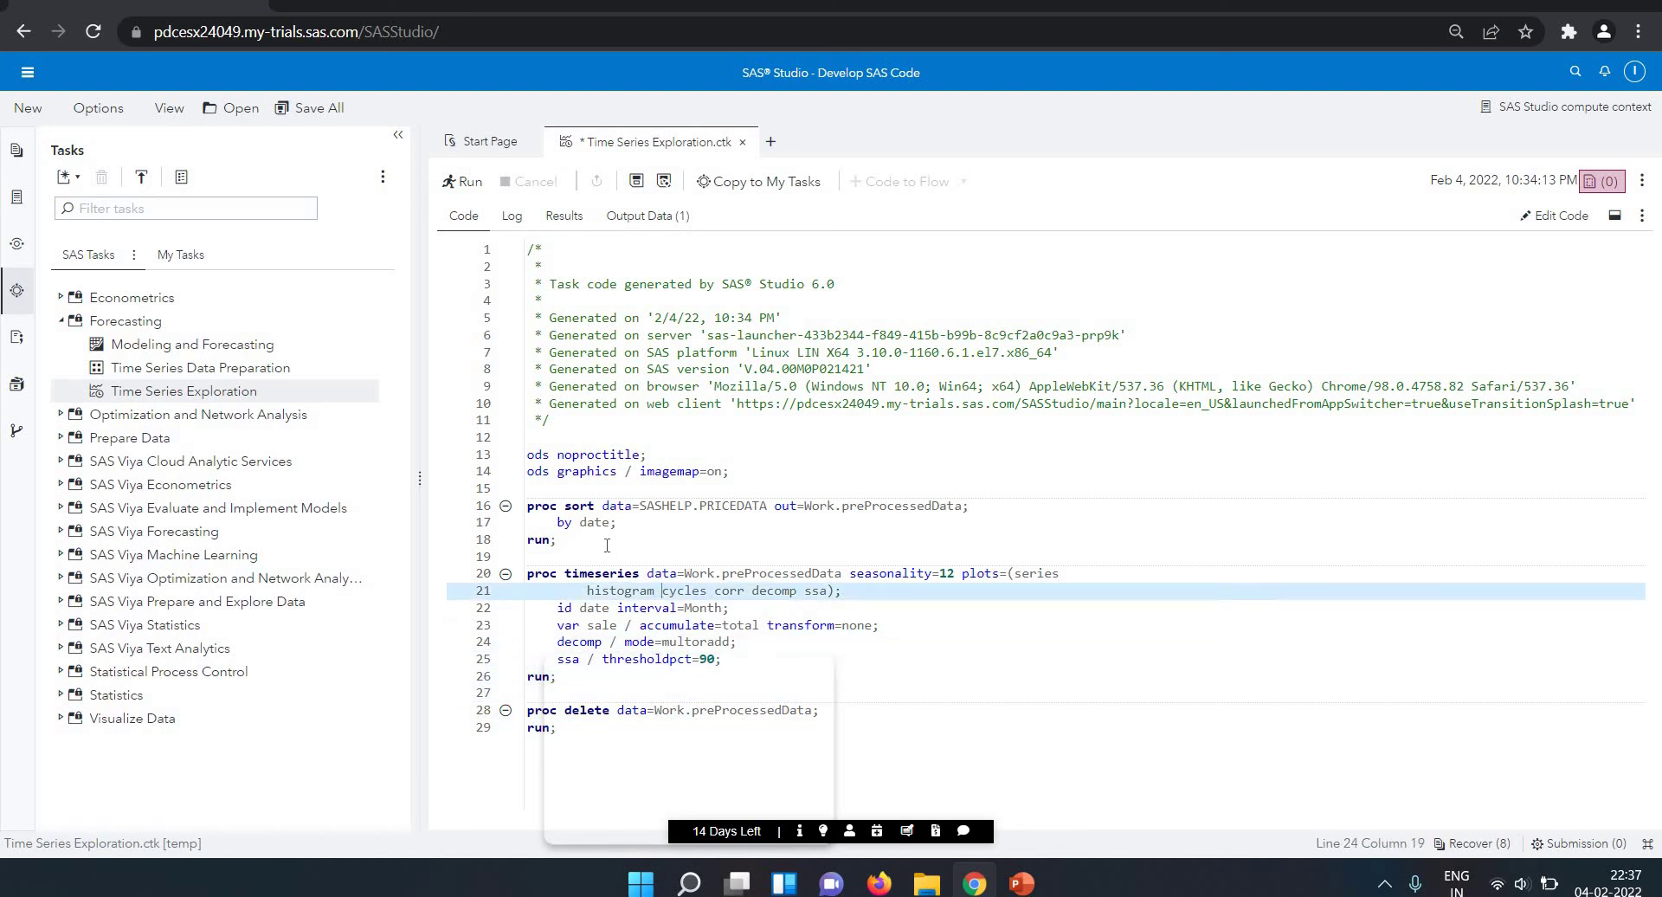
key("Up")
key("Up")
key("Up")
key("Up")
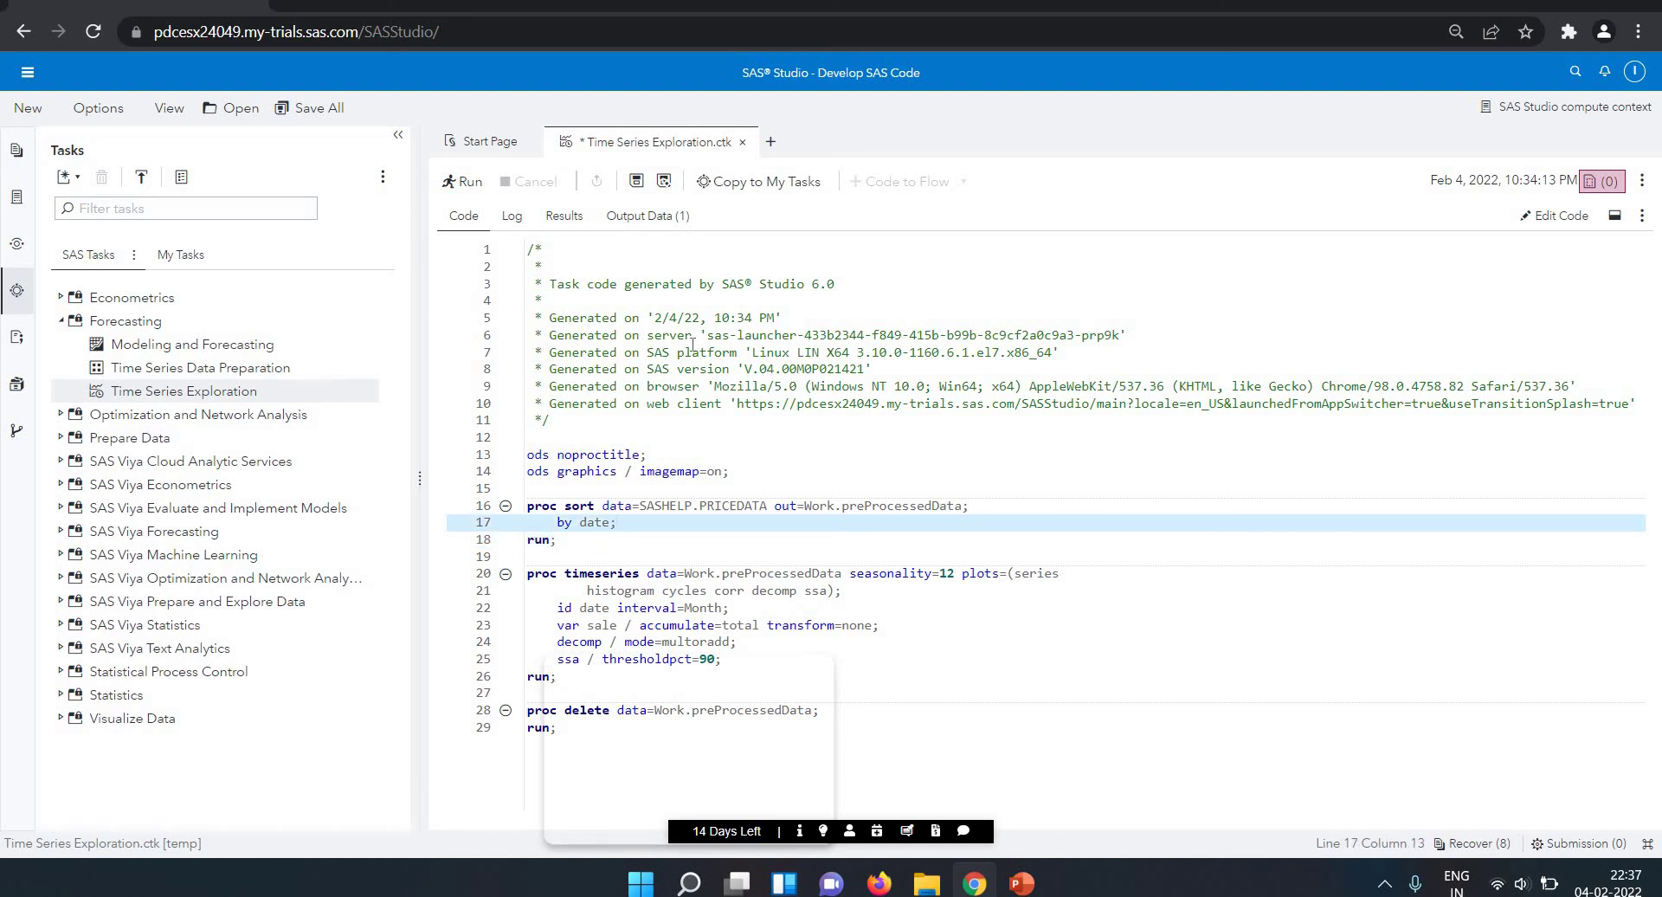
left_click(688, 385)
left_click(678, 367)
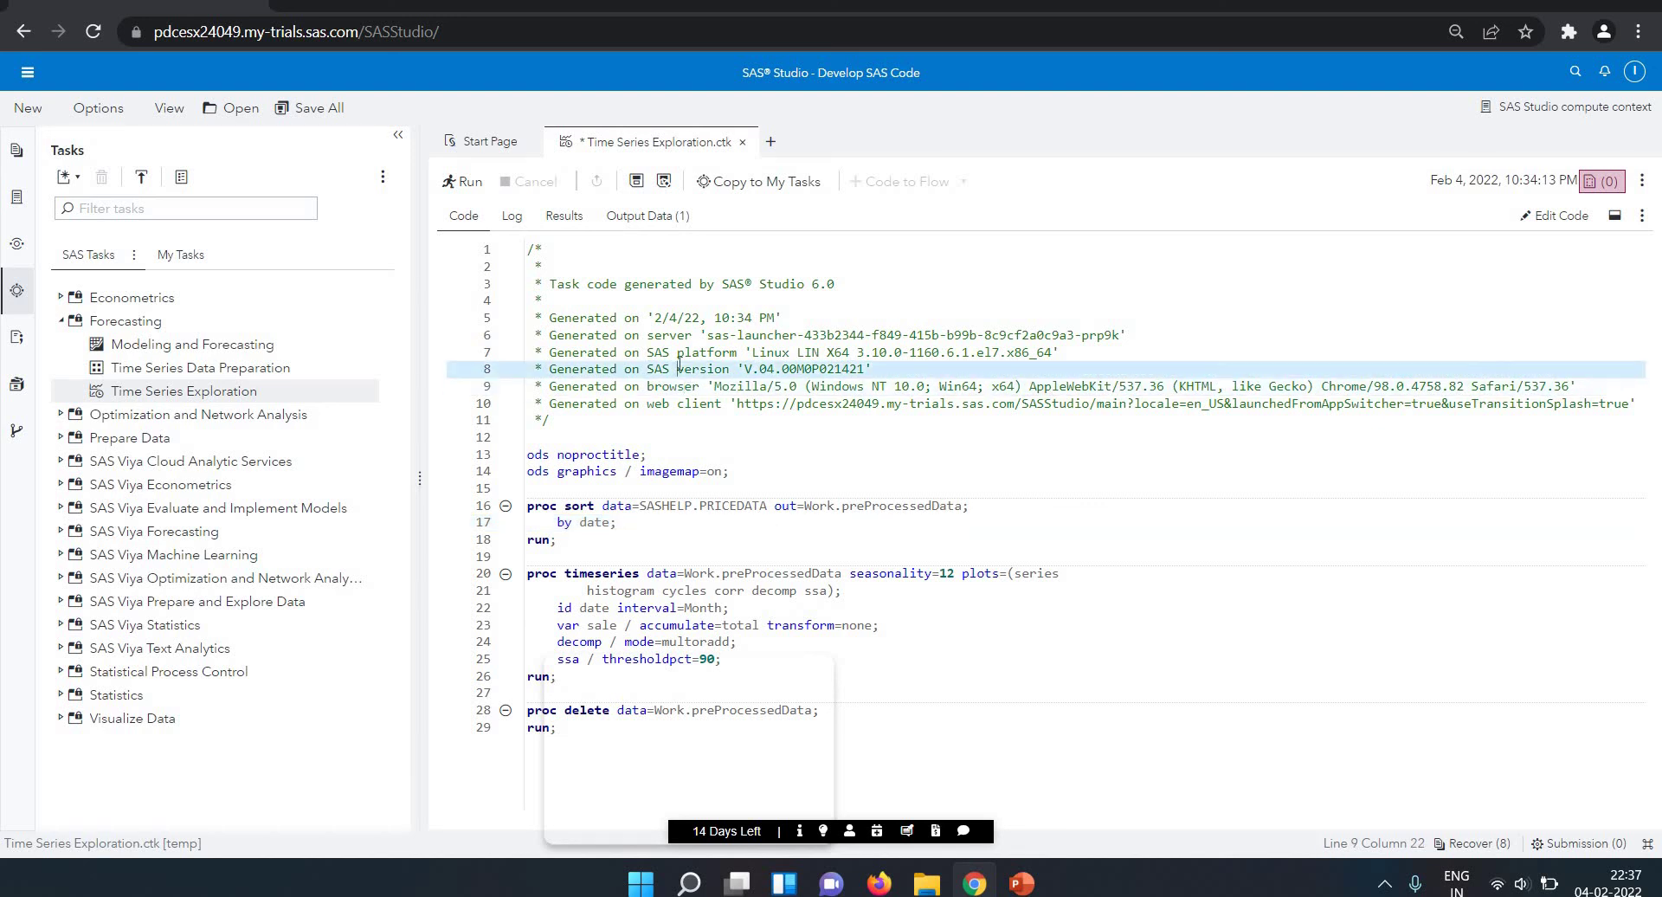